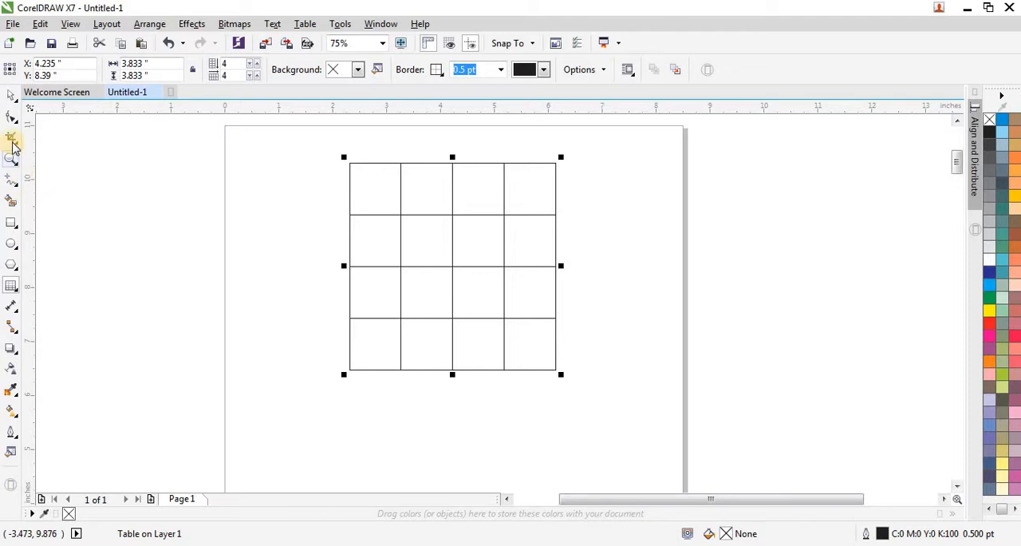
Step: Draw an open, angular S-shaped path over the 4×4 grid with the Pen tool, from the grid's left-edge midpoint to its right-edge midpoint
click(17, 183)
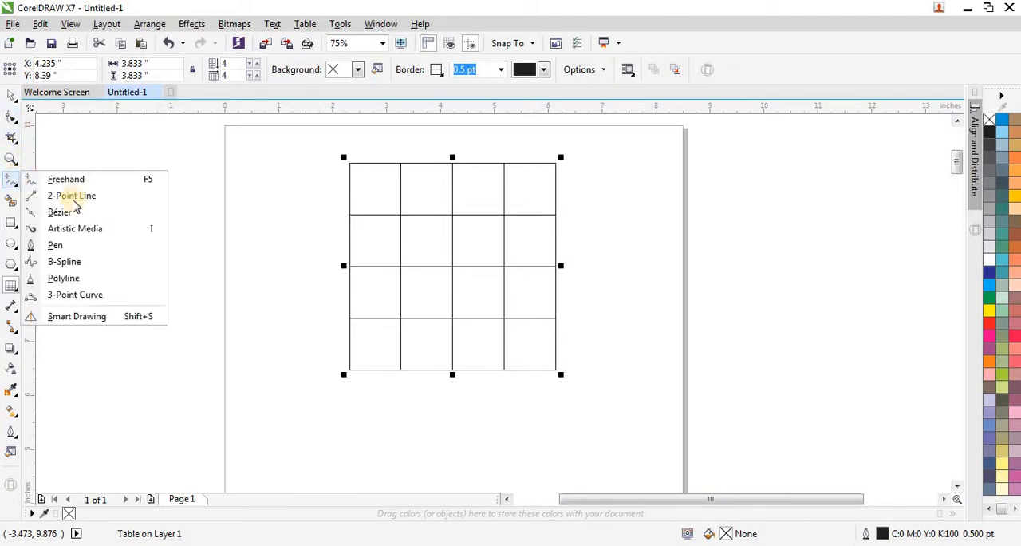
click(78, 253)
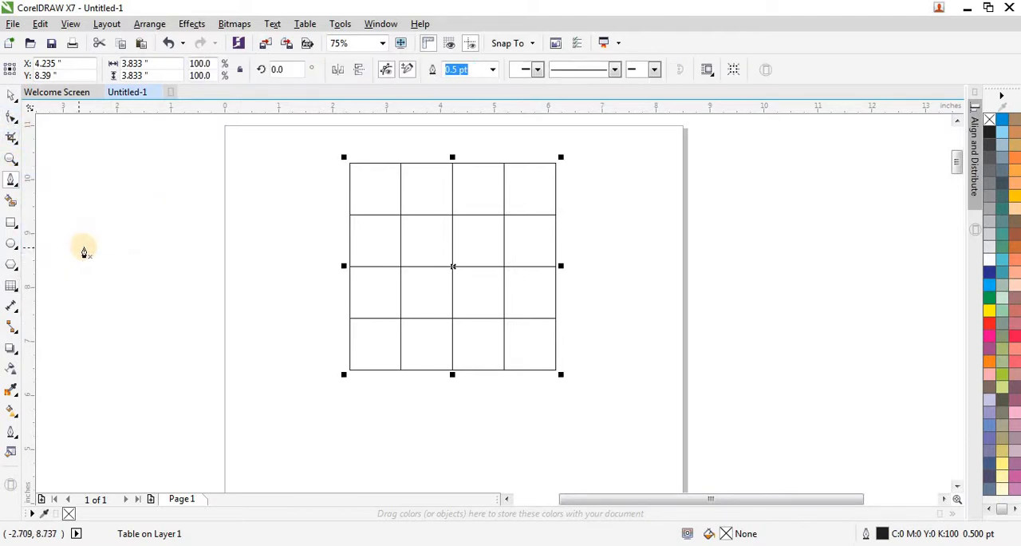
click(351, 269)
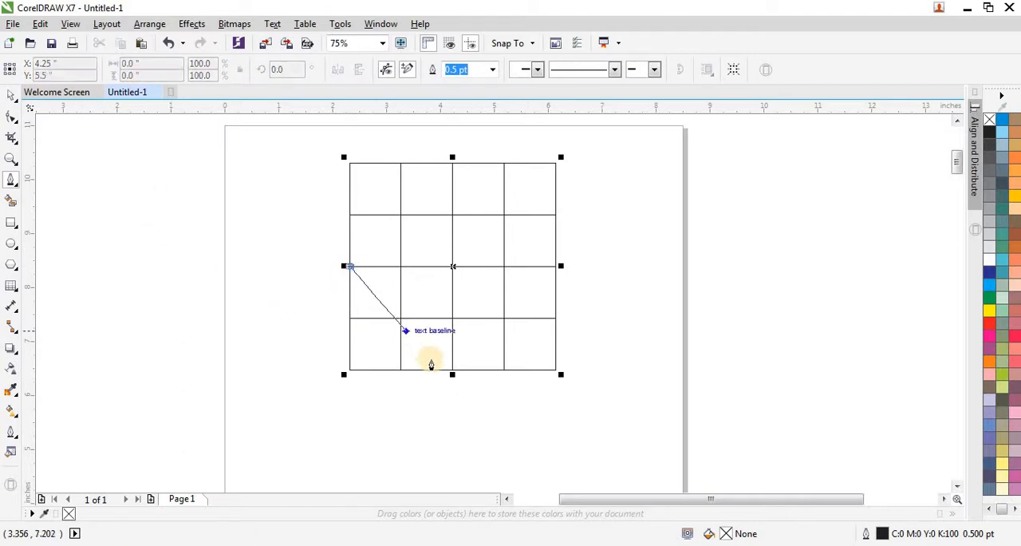
click(453, 371)
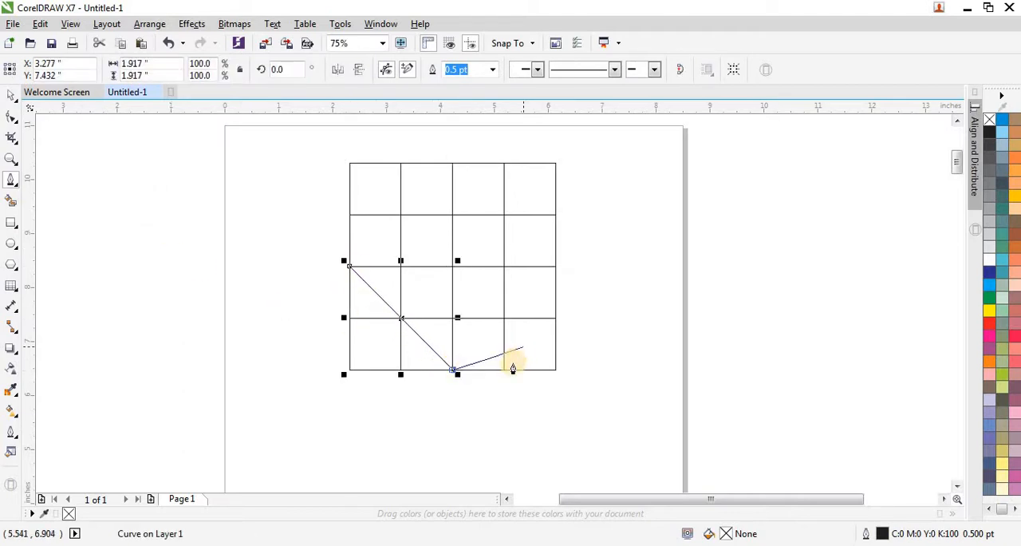
click(504, 370)
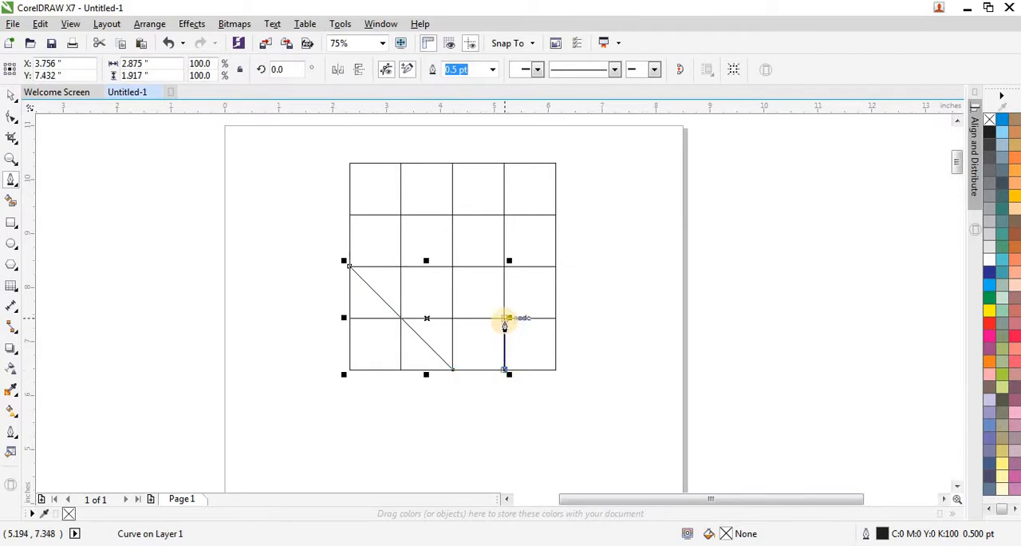
click(505, 319)
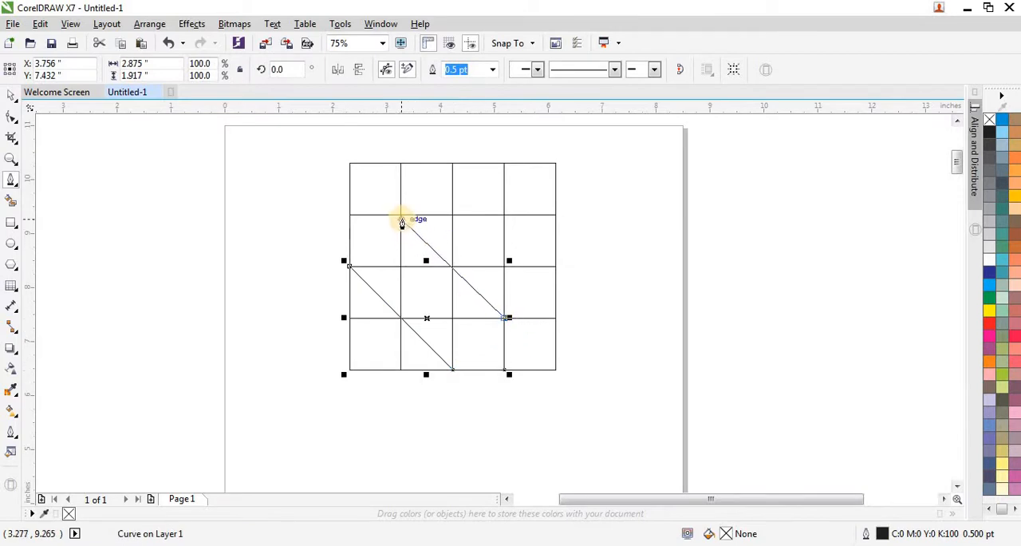
click(401, 215)
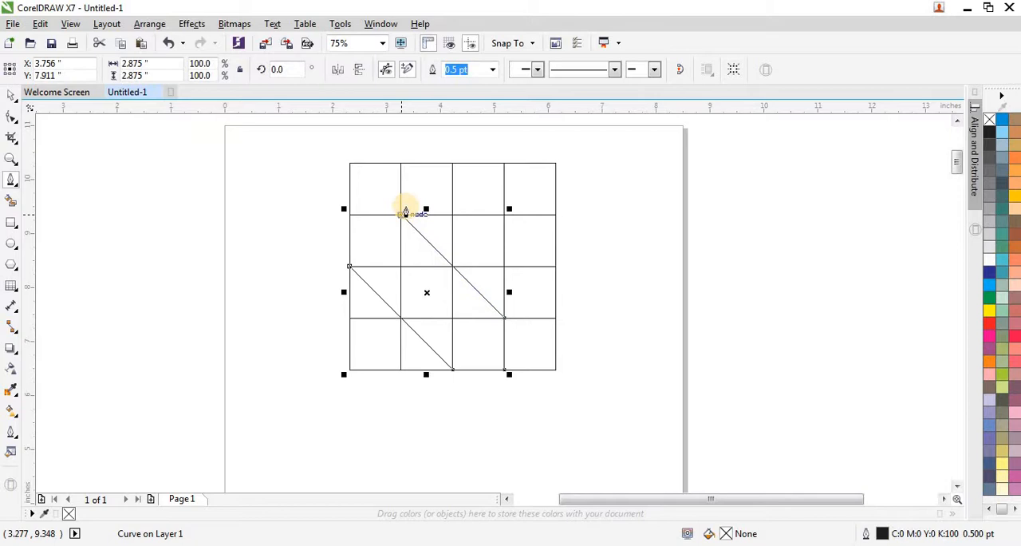
click(401, 165)
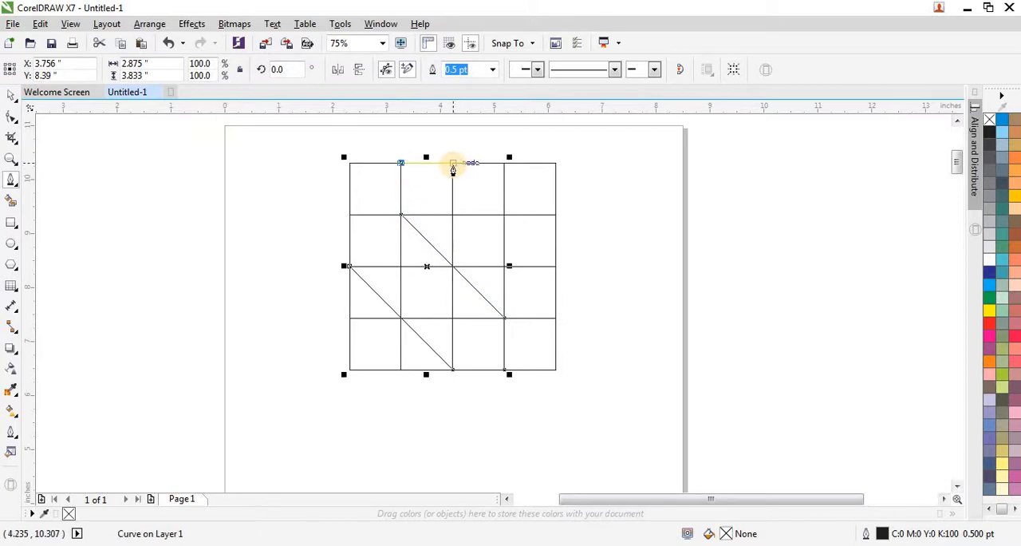
click(452, 164)
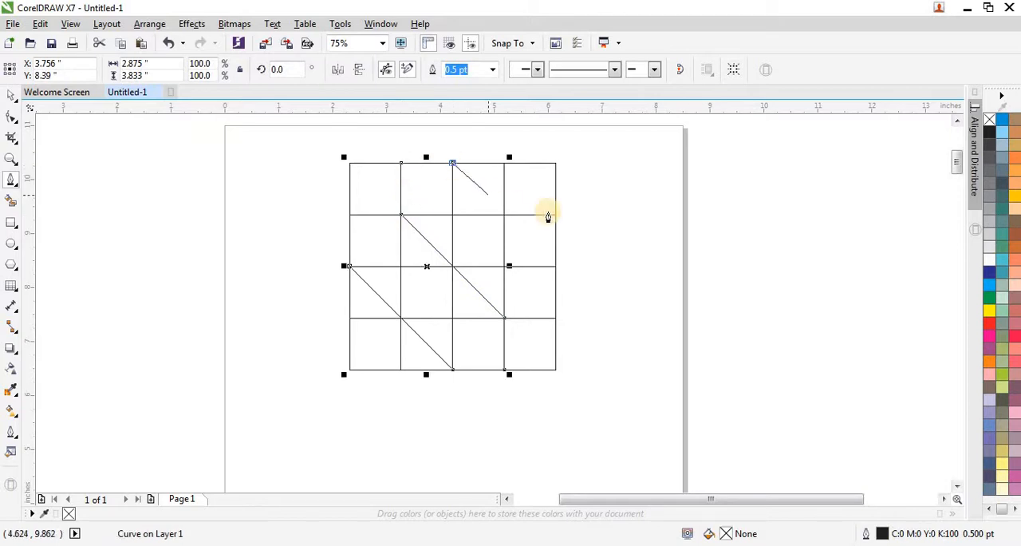
click(556, 270)
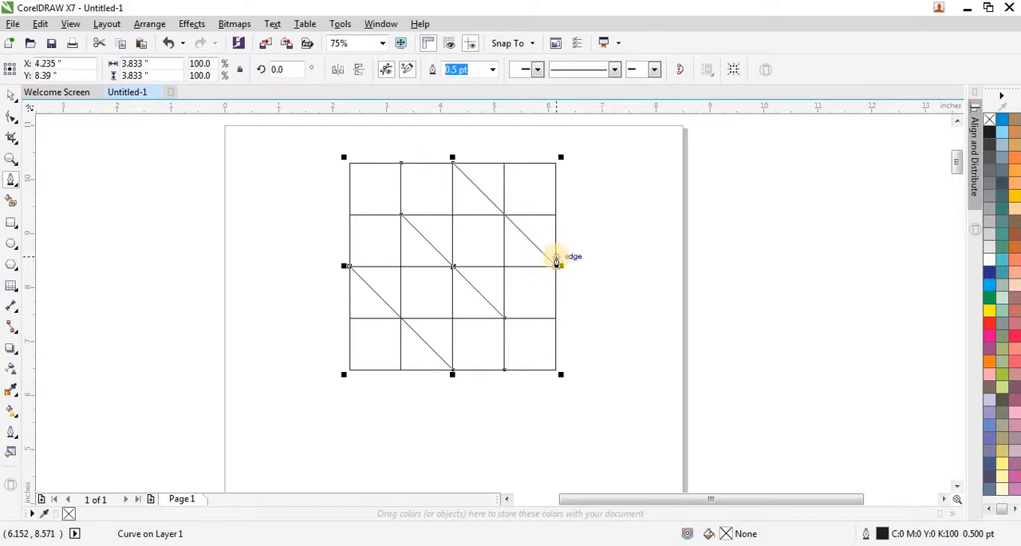
key(Escape)
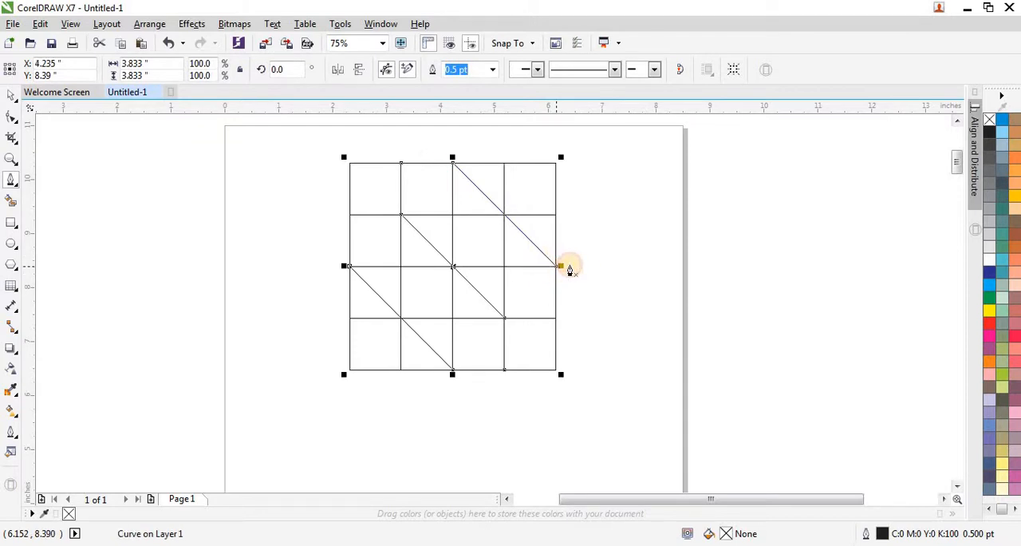
Step: Give the S path a red outline and shrink it together with the grid to about 1.15 inches square
right_click(987, 324)
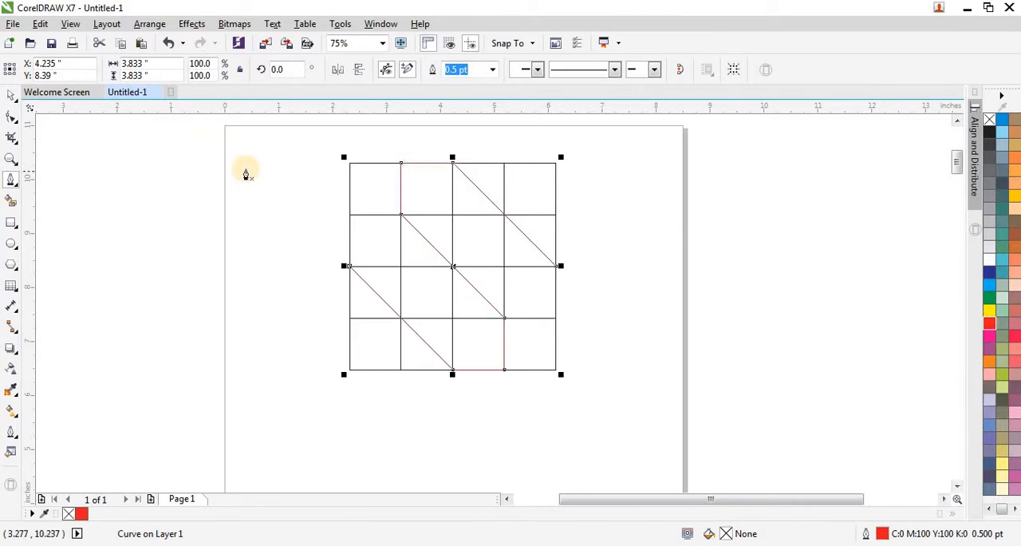
click(10, 96)
drag(281, 150, 484, 316)
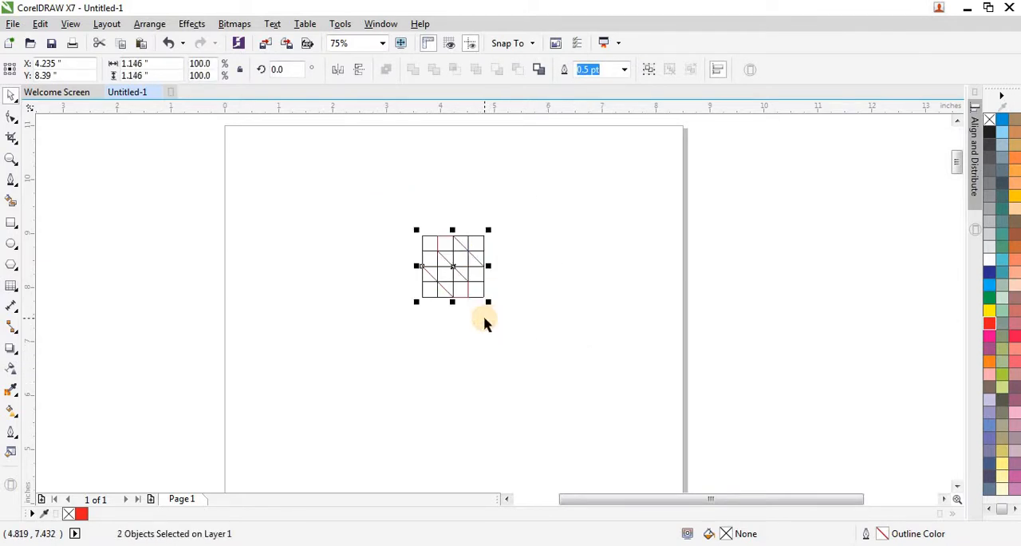
key(shift+F2)
scroll(271, 365, down, 2)
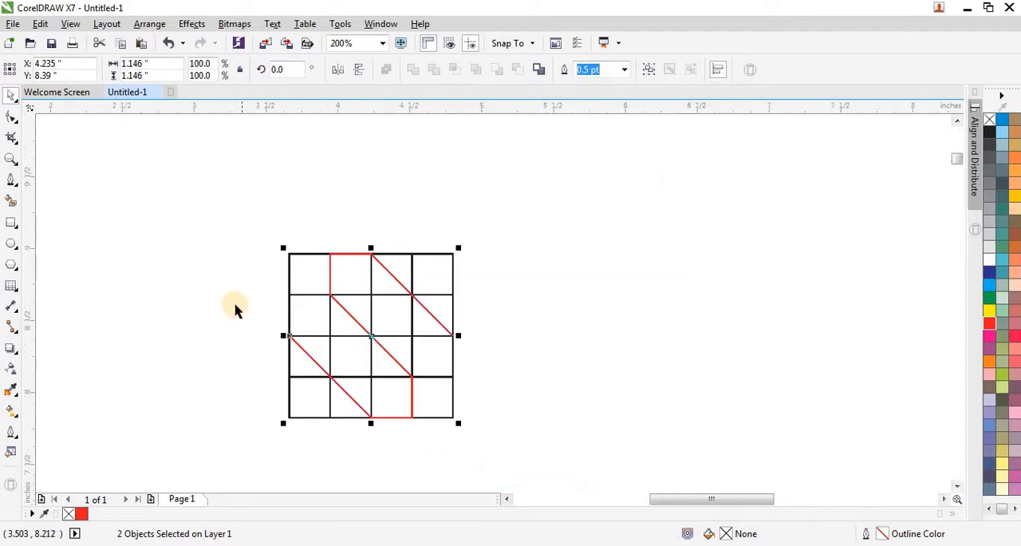
click(250, 244)
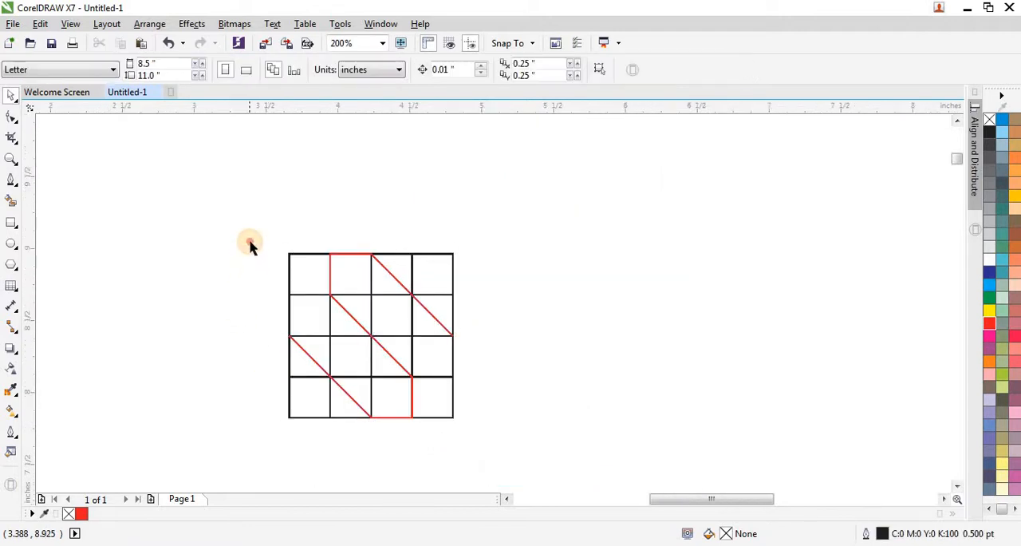
Step: Set the outline width of the red S path to 12 pt
click(384, 354)
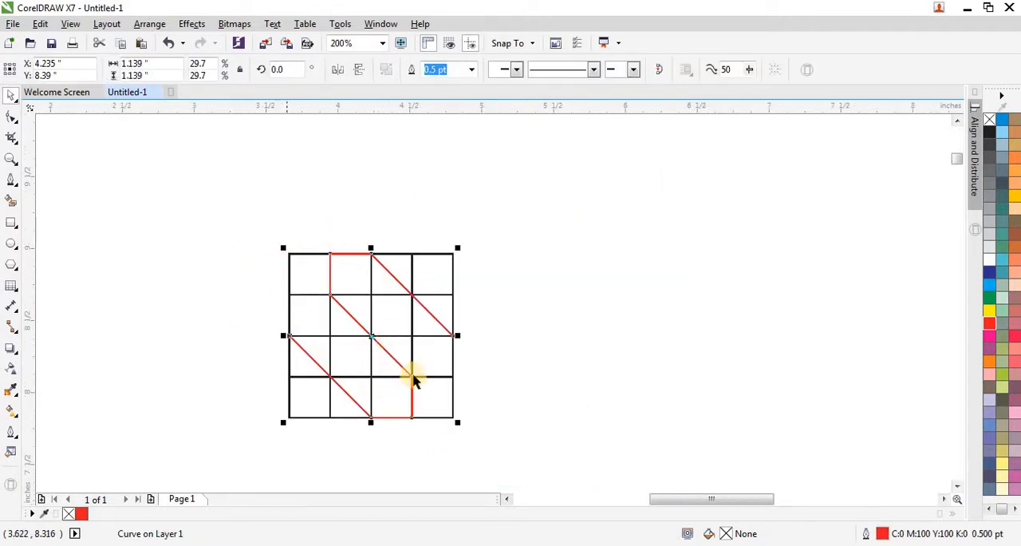
click(470, 71)
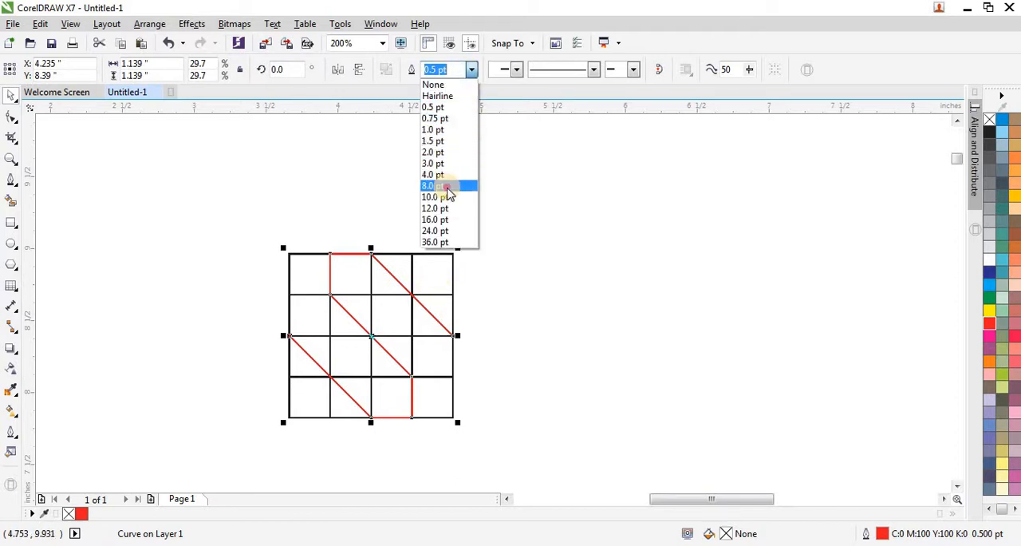
click(448, 190)
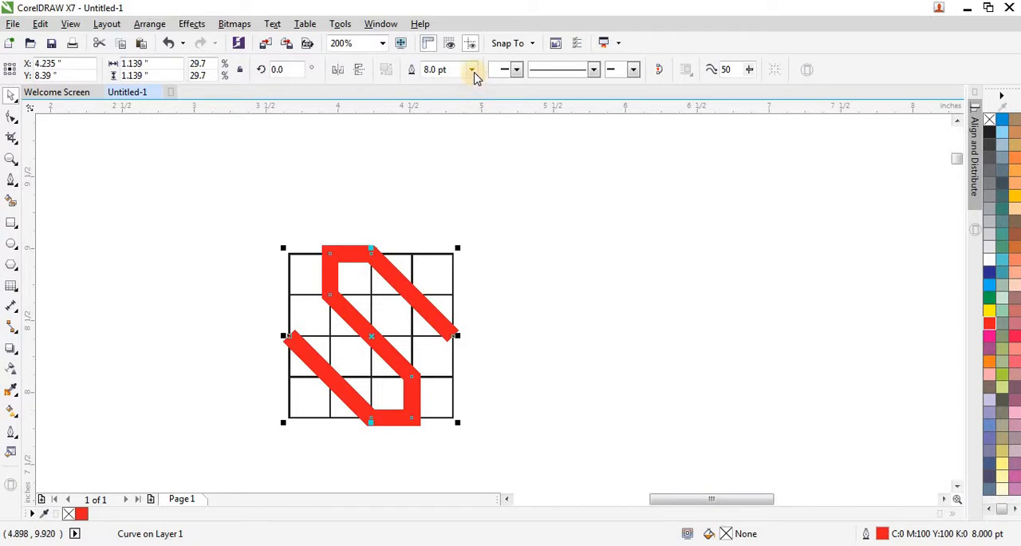
click(472, 70)
click(449, 198)
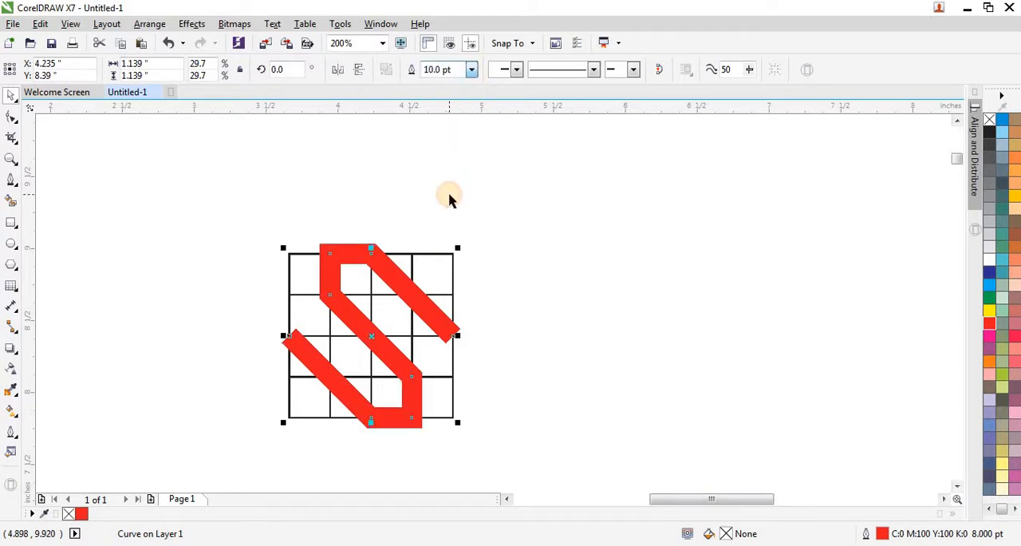
click(473, 71)
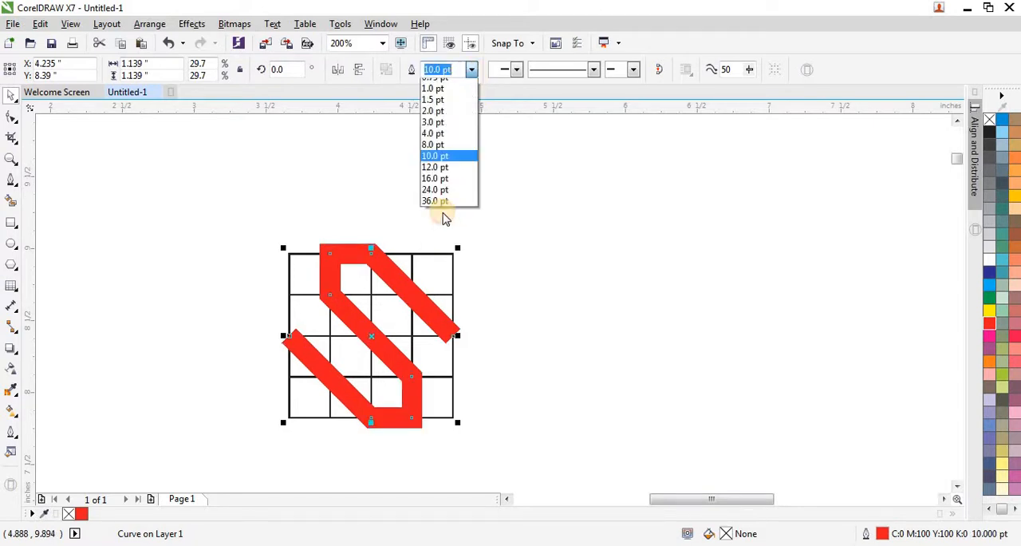
click(448, 209)
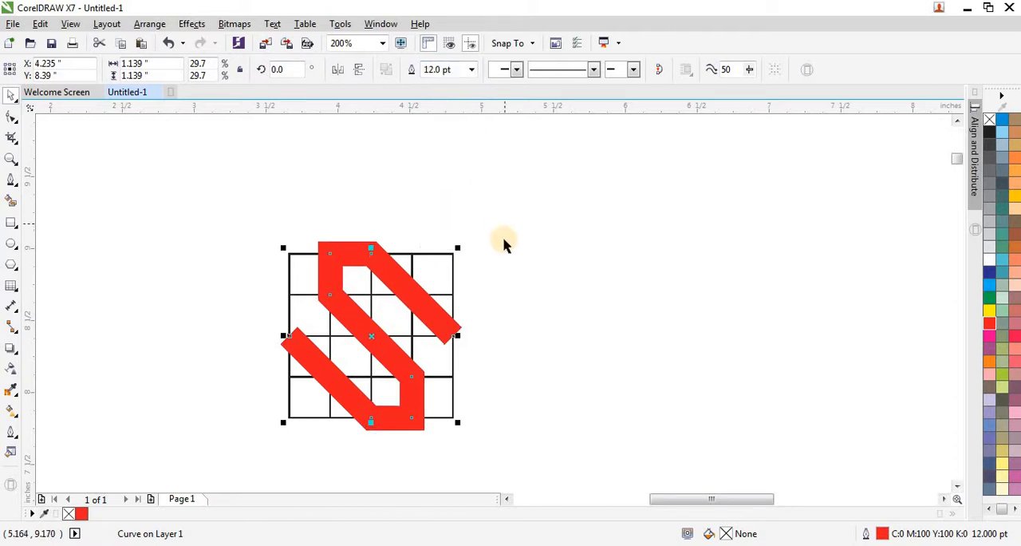
click(477, 267)
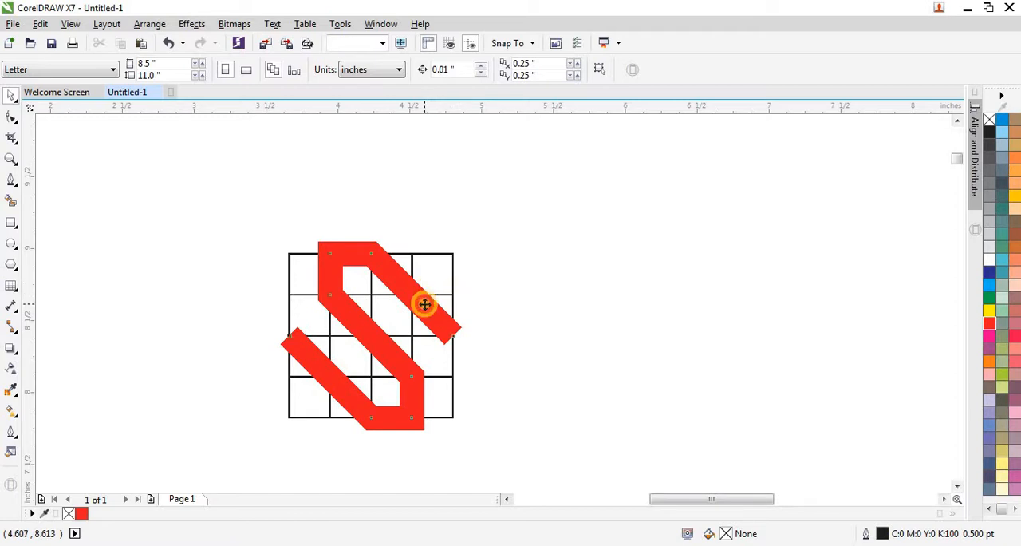
Step: Move the red S off the grid to the empty area on its right and delete the grid
drag(424, 304, 660, 305)
scroll(245, 258, down, 1)
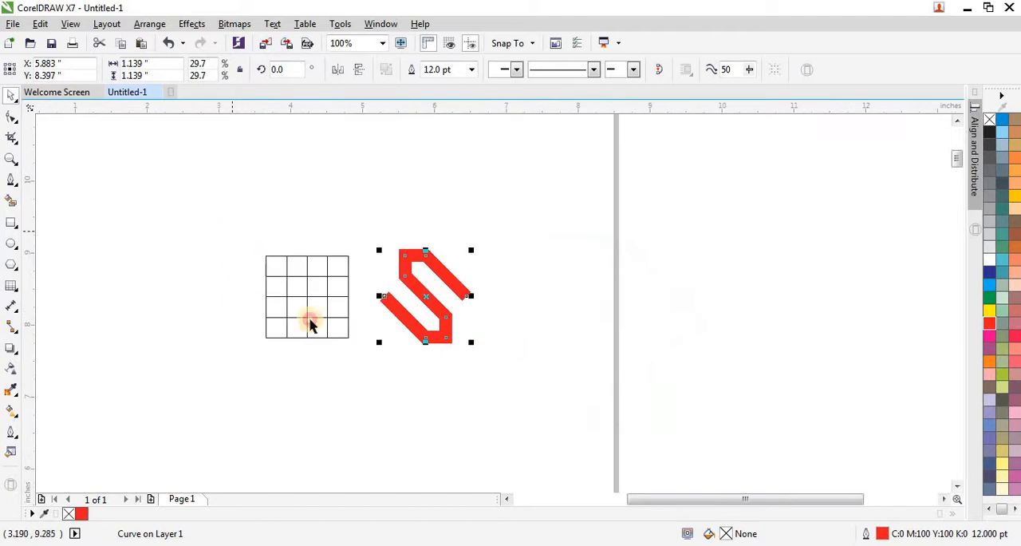
drag(231, 231, 360, 357)
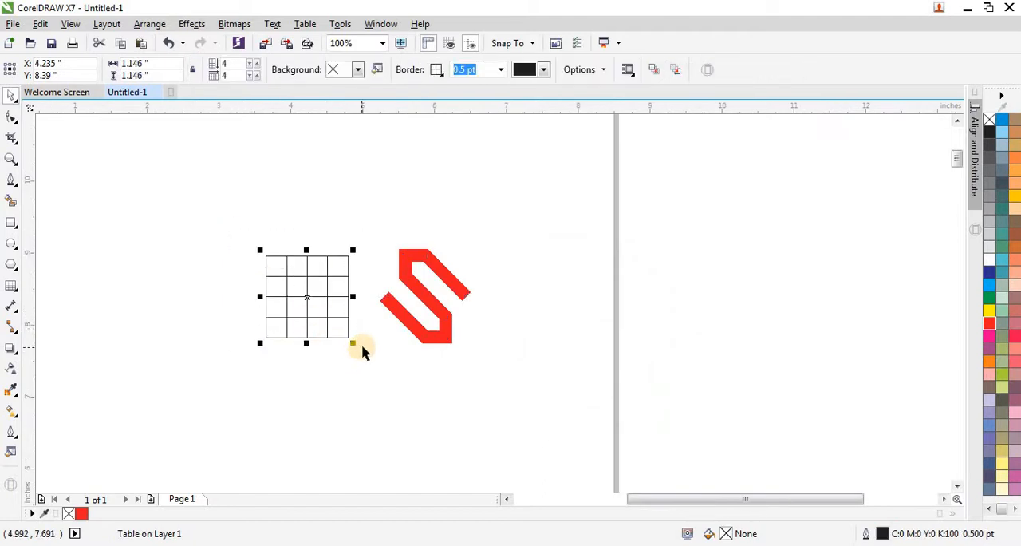
key(Delete)
Step: Convert the outline of the red S path to an object
drag(356, 223, 501, 369)
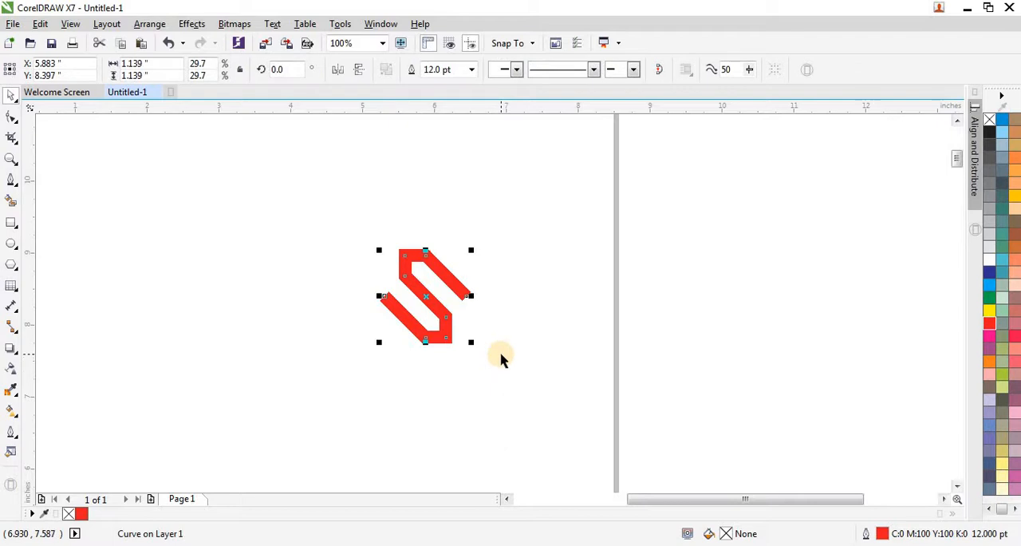
key(ctrl+shift+q)
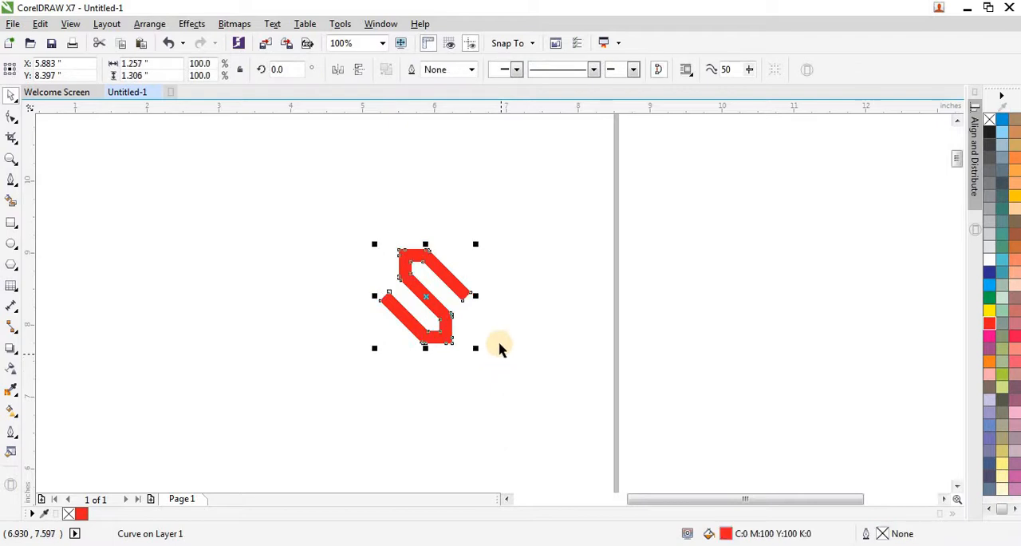
scroll(488, 326, up, 1)
scroll(386, 210, up, 1)
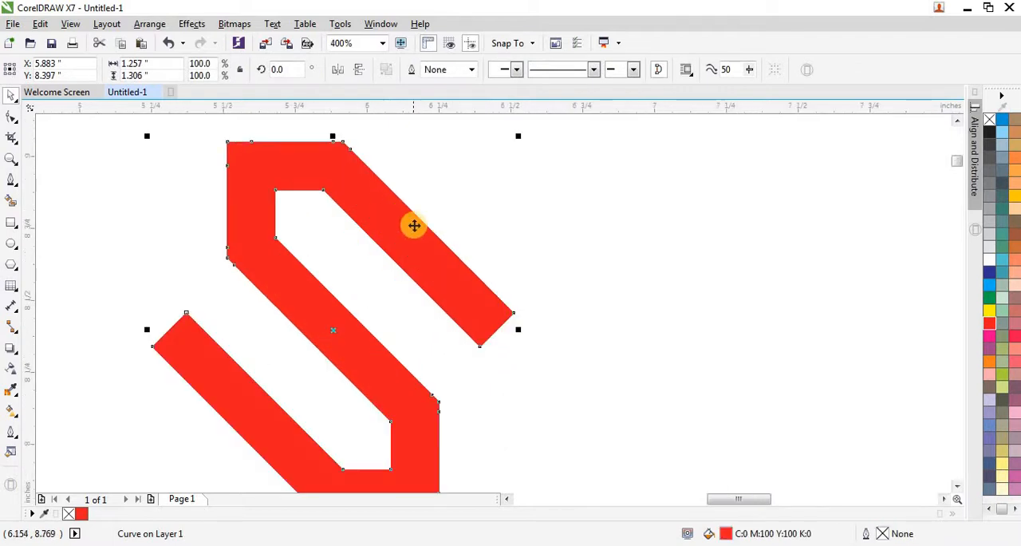
scroll(415, 223, down, 1)
click(259, 196)
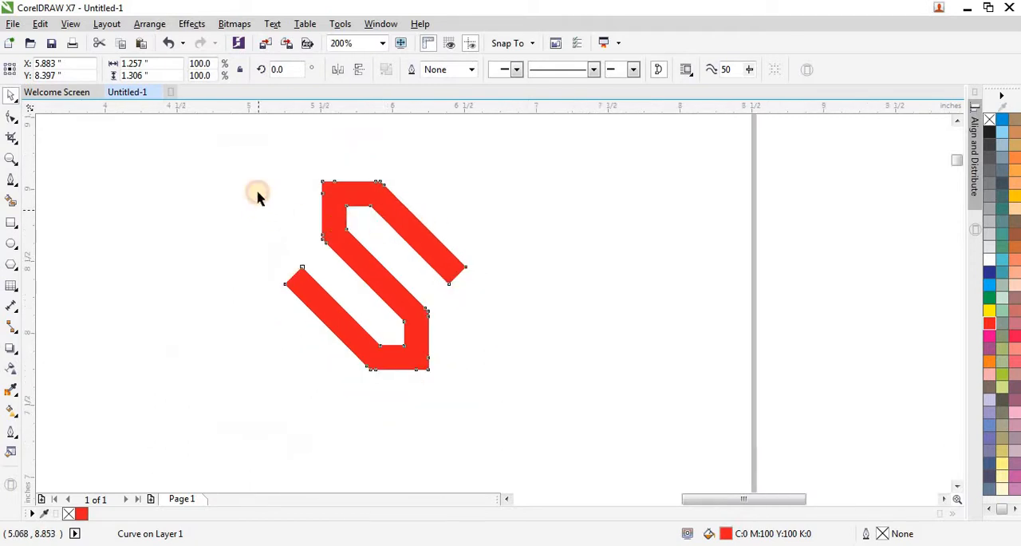
Step: Remove the red fill from the S shape and give it a black outline
drag(234, 165, 487, 391)
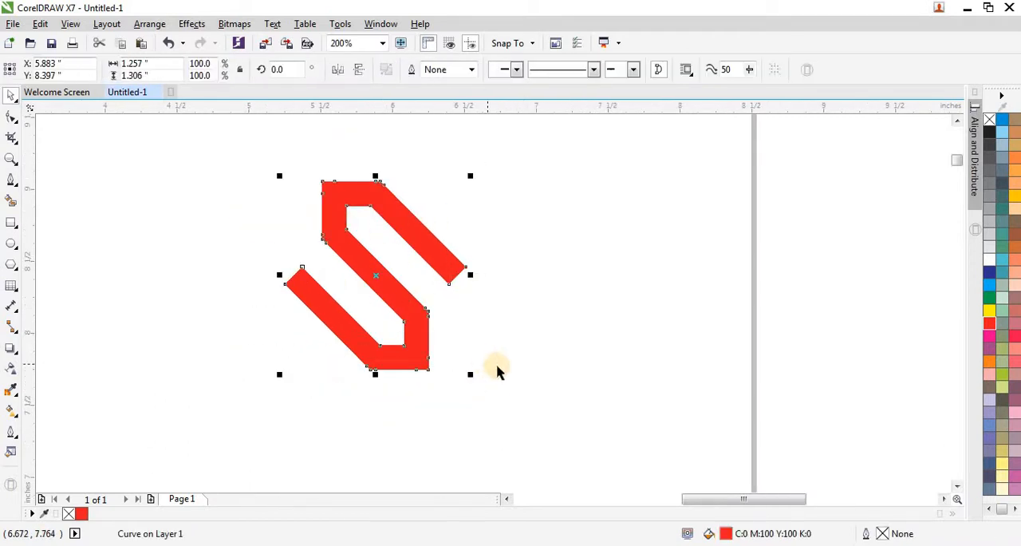
click(988, 120)
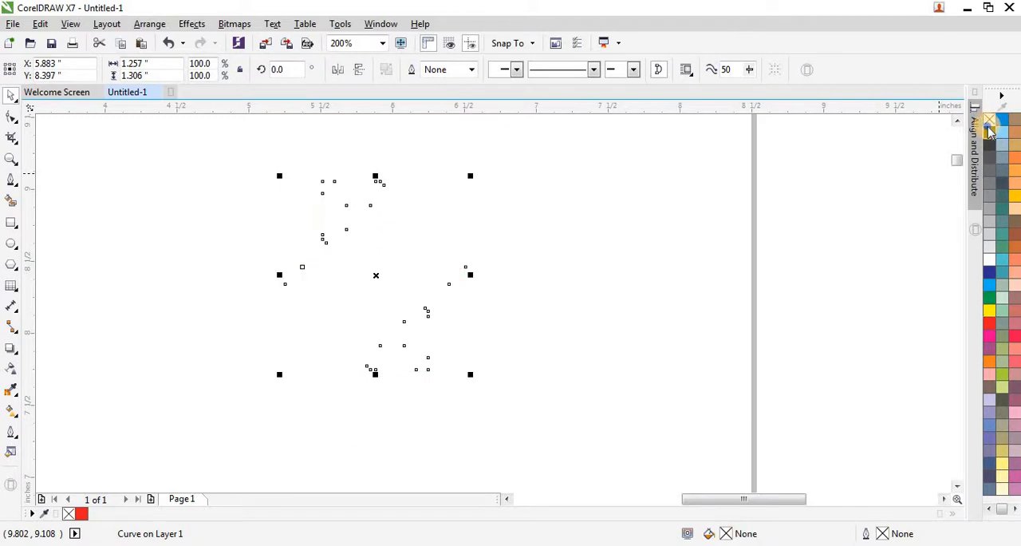
click(371, 204)
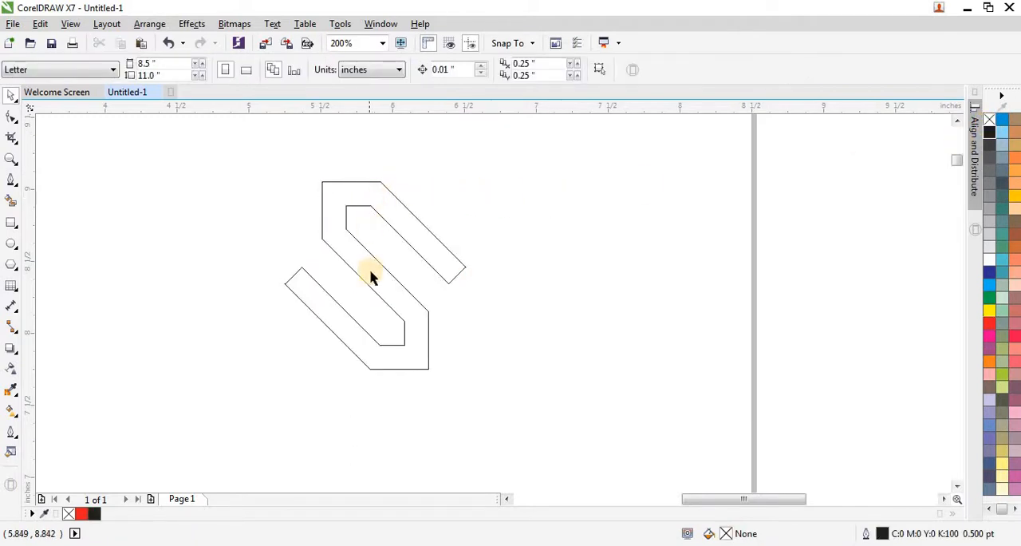
scroll(331, 221, up, 2)
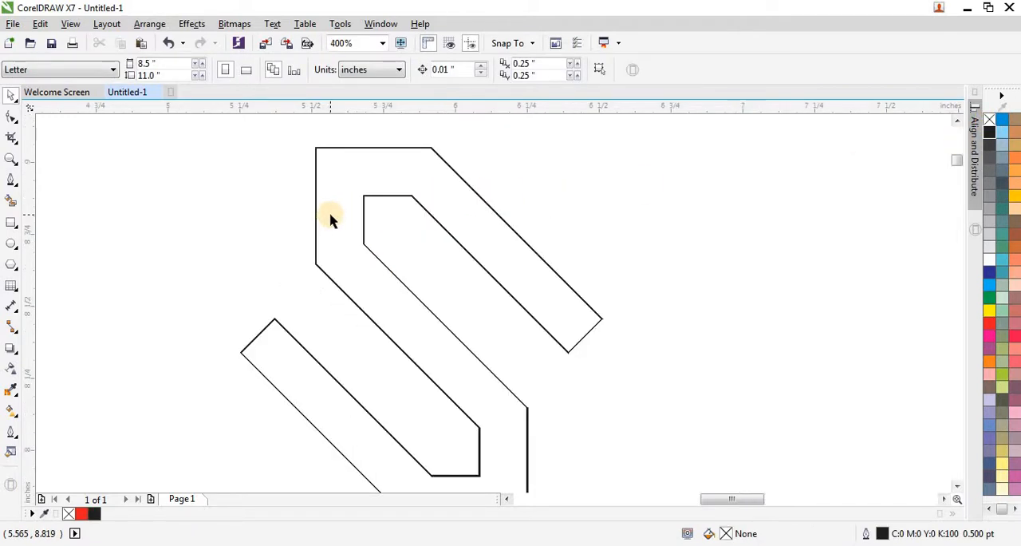
scroll(331, 221, down, 2)
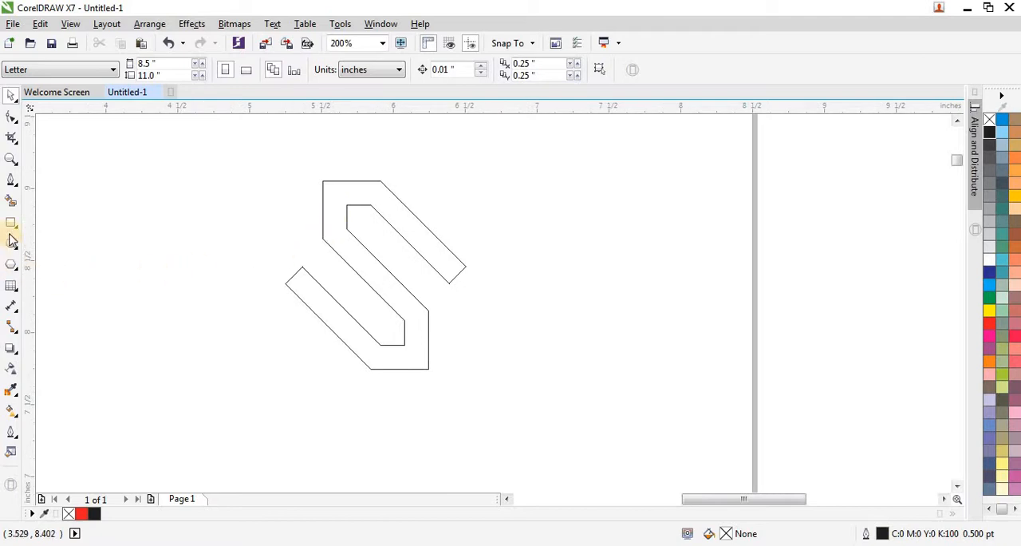
Step: Draw a vertical straight line about 1.1 inches long beside the S outline and set its outline width to Hairline
click(14, 186)
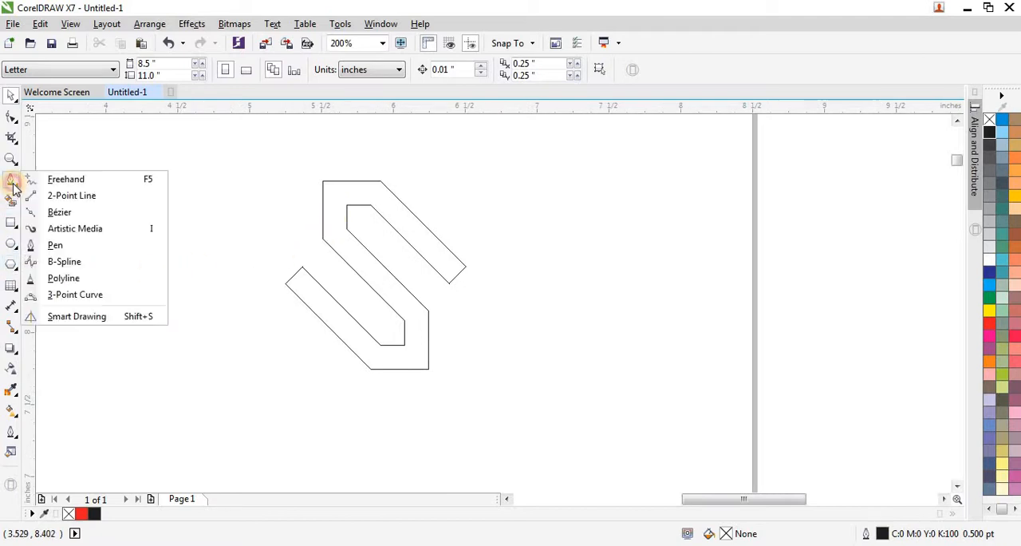
click(73, 178)
click(191, 210)
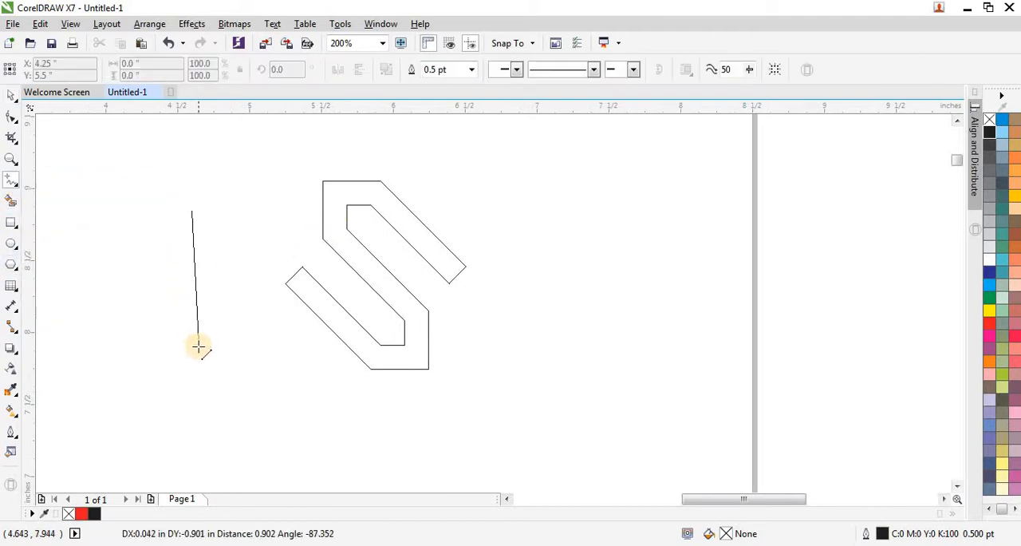
click(198, 369)
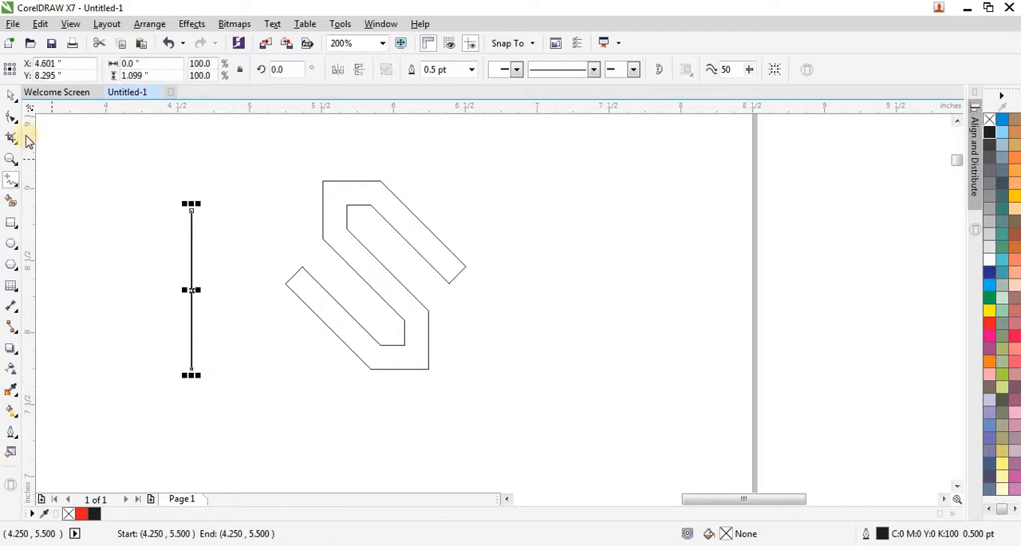
click(11, 97)
click(472, 70)
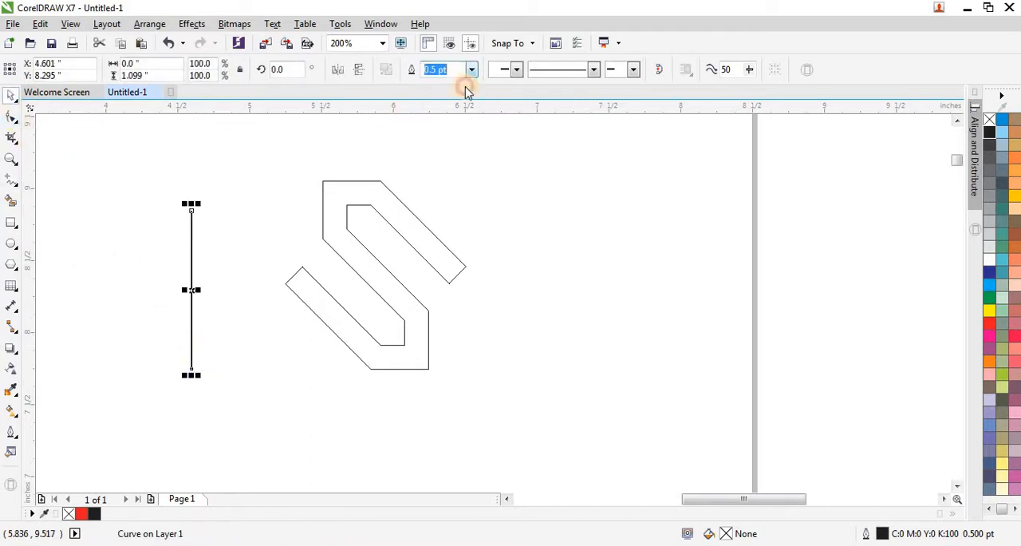
click(451, 98)
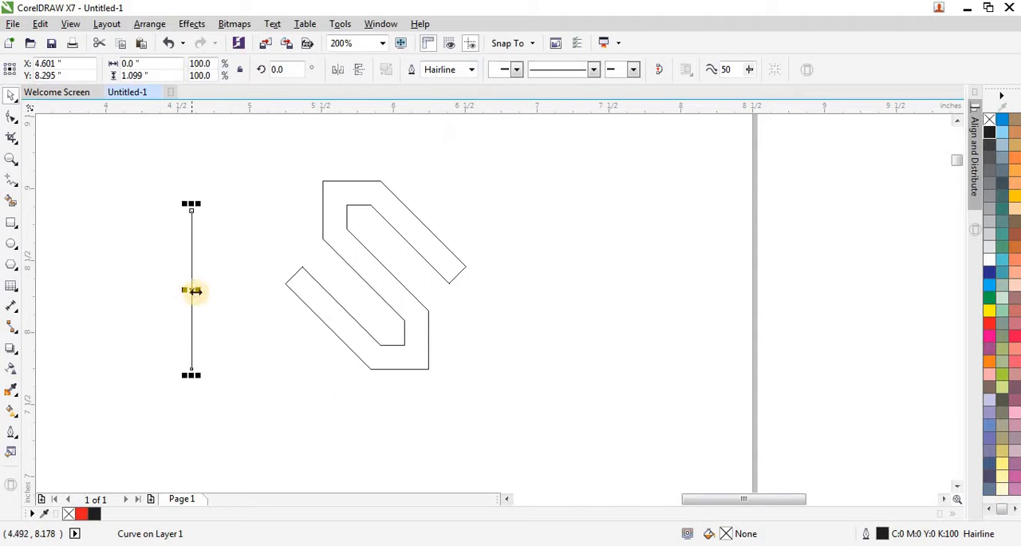
Step: Move the vertical line so it passes exactly through the upper corner of the S outline's lower-left end
drag(197, 291, 300, 267)
scroll(301, 266, up, 4)
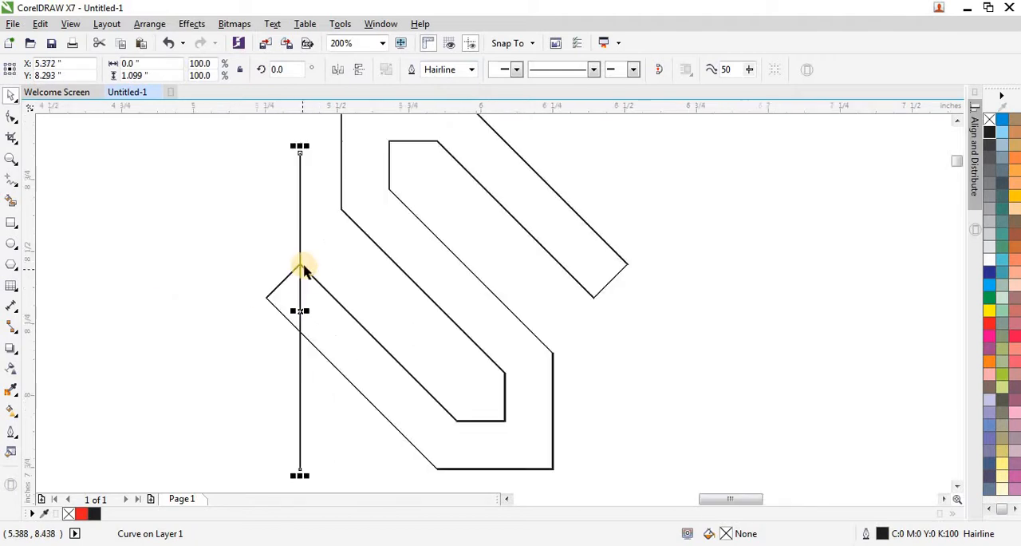
scroll(280, 283, up, 2)
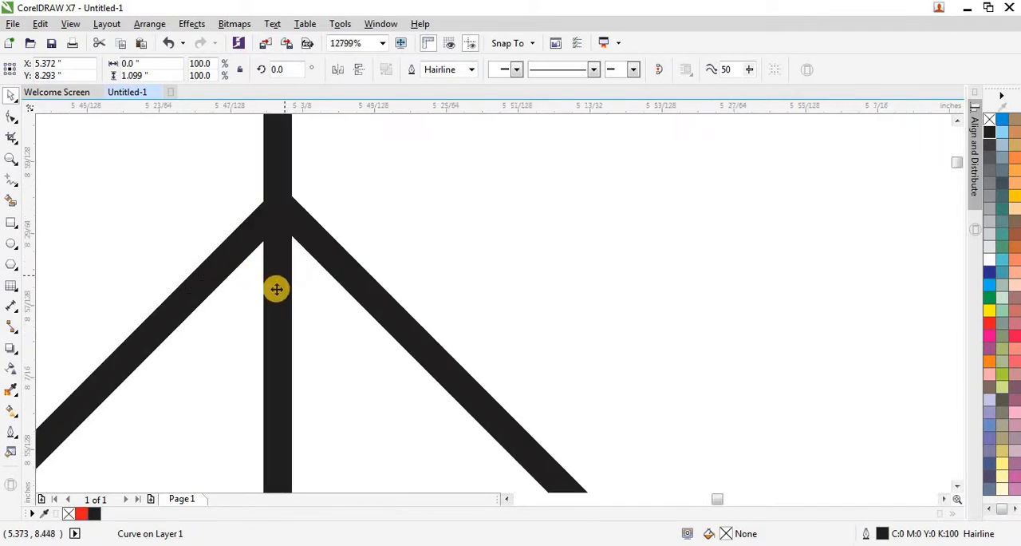
mouse_move(284, 292)
mouse_down()
mouse_move(239, 304)
mouse_move(280, 309)
mouse_up()
click(303, 229)
scroll(205, 233, down, 6)
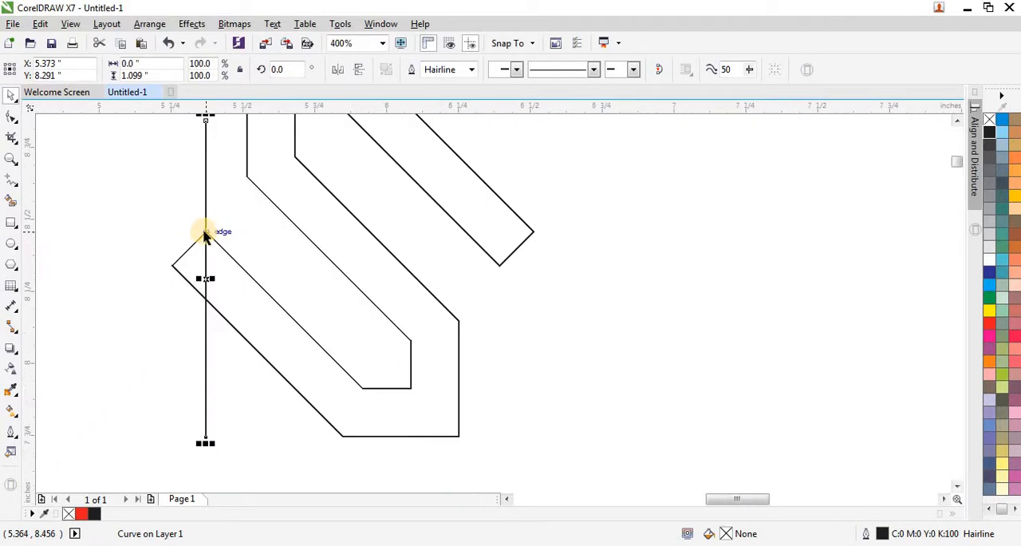
Step: Copy the vertical line to the S outline's upper-right end and align it exactly with the lower corner there
drag(202, 253, 351, 260)
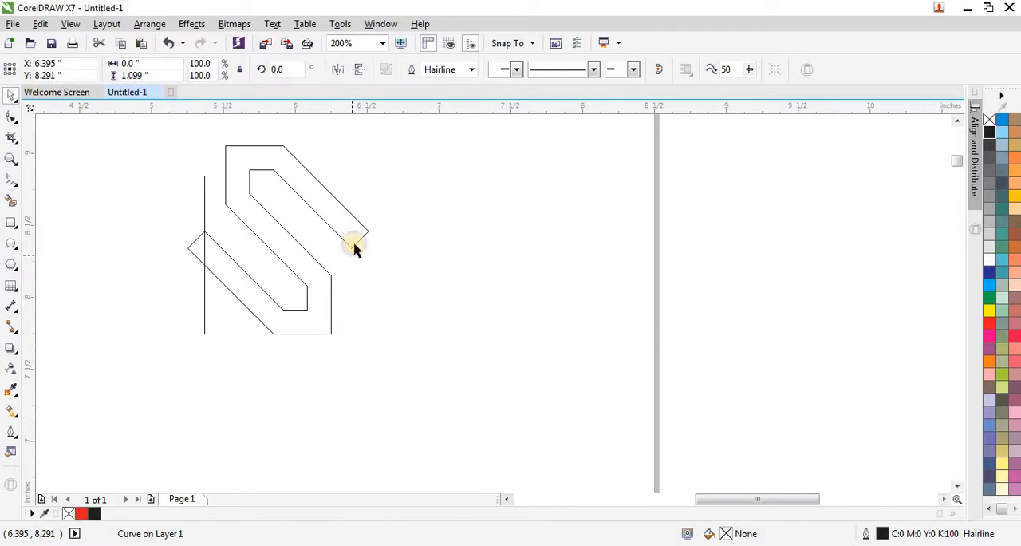
scroll(355, 247, up, 2)
scroll(351, 253, up, 3)
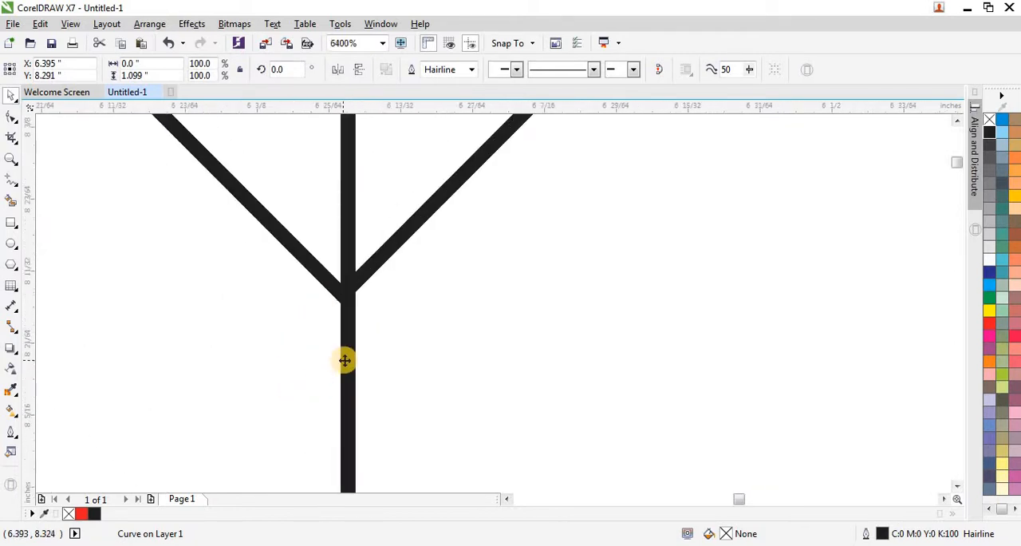
scroll(345, 360, up, 2)
drag(344, 360, 322, 393)
scroll(319, 392, down, 1)
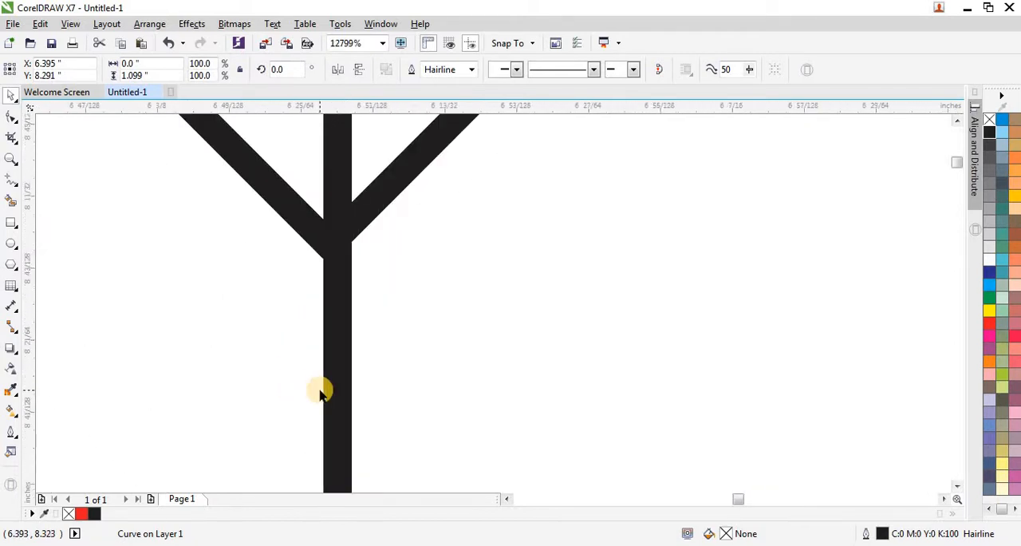
scroll(319, 392, down, 1)
mouse_move(326, 343)
mouse_down()
mouse_move(302, 348)
mouse_move(324, 353)
mouse_up()
scroll(343, 312, down, 5)
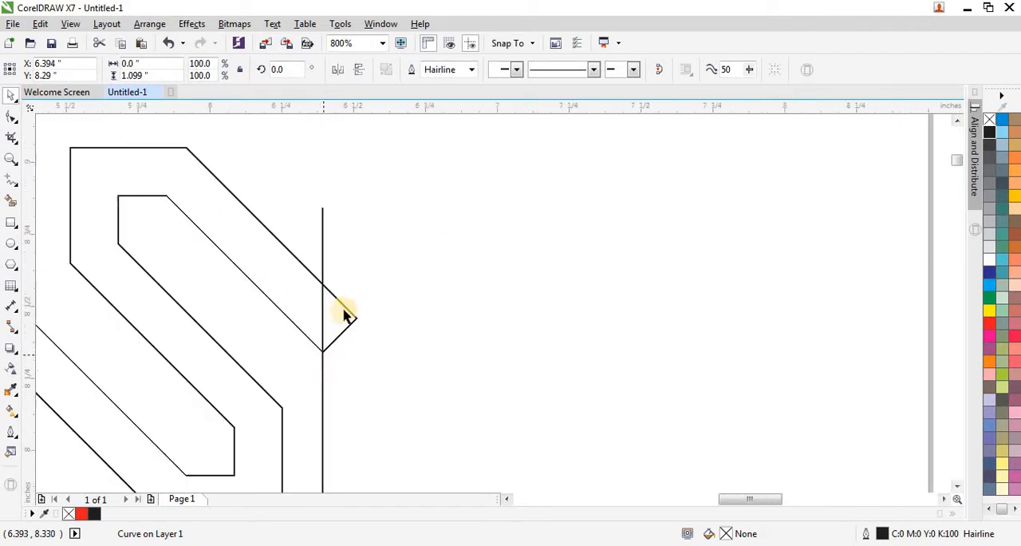
scroll(318, 281, down, 1)
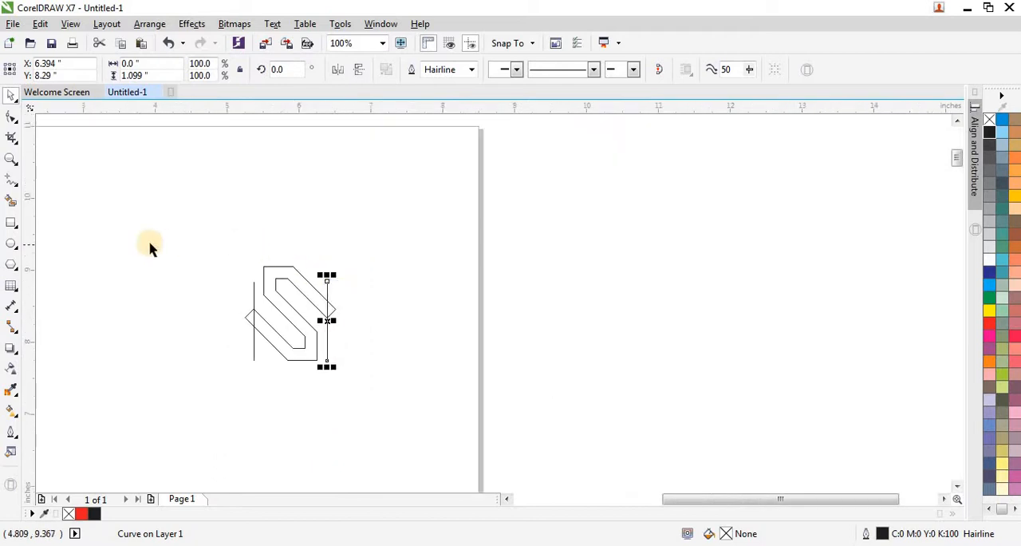
Step: Remove the S outline's two end tips that stick out beyond the vertical lines with Virtual Segment Delete
click(15, 138)
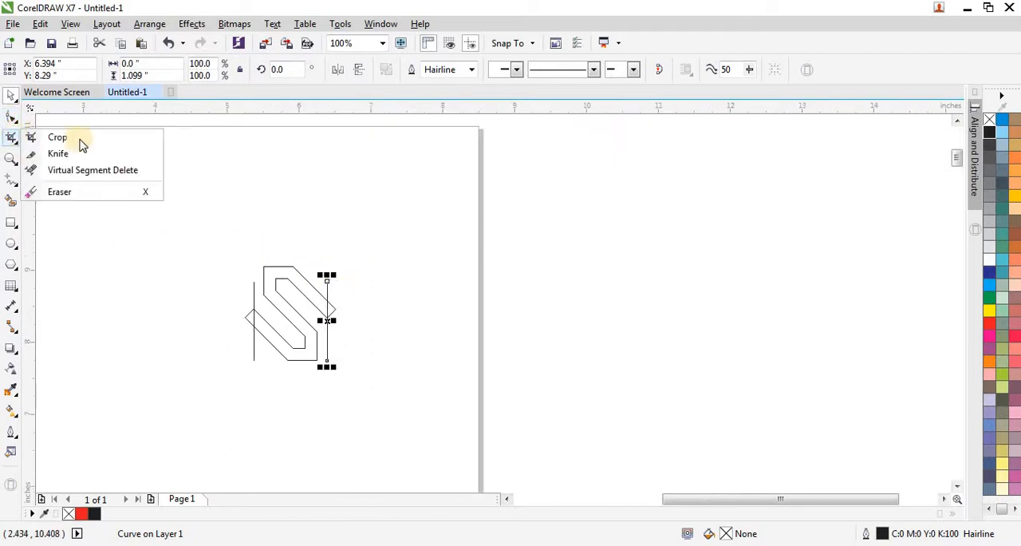
click(87, 174)
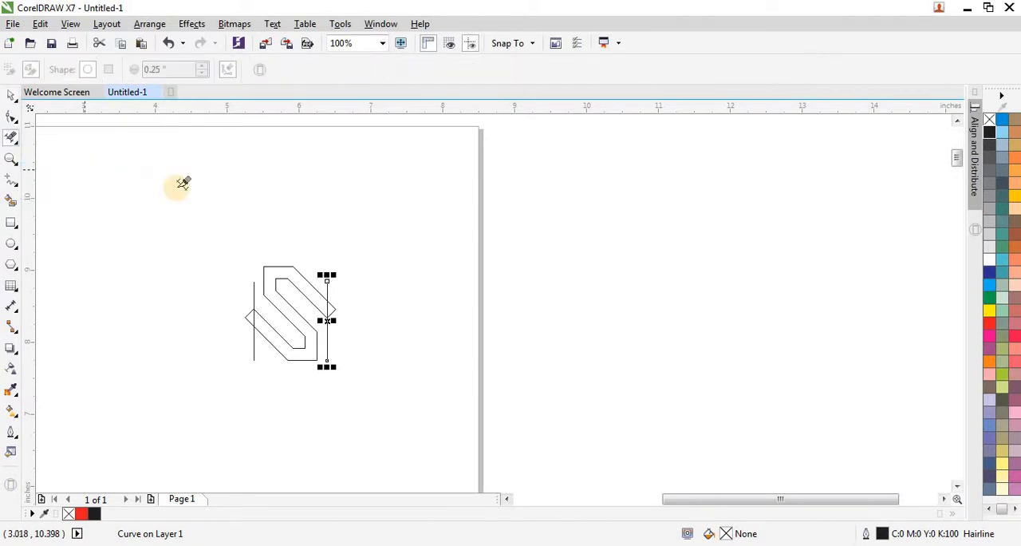
scroll(306, 292, up, 1)
scroll(355, 309, up, 1)
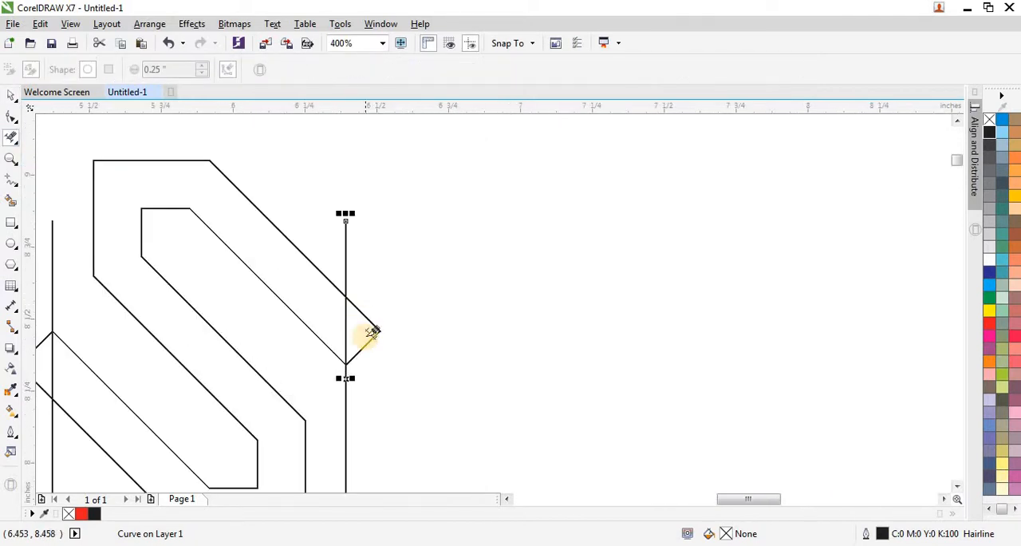
drag(366, 337, 391, 334)
scroll(394, 263, down, 1)
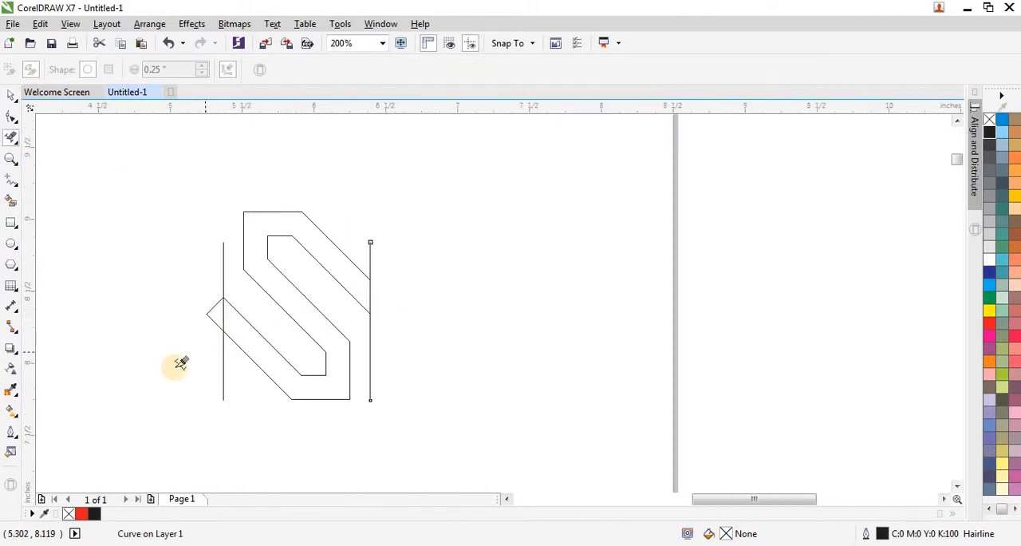
scroll(237, 285, up, 1)
drag(249, 294, 236, 233)
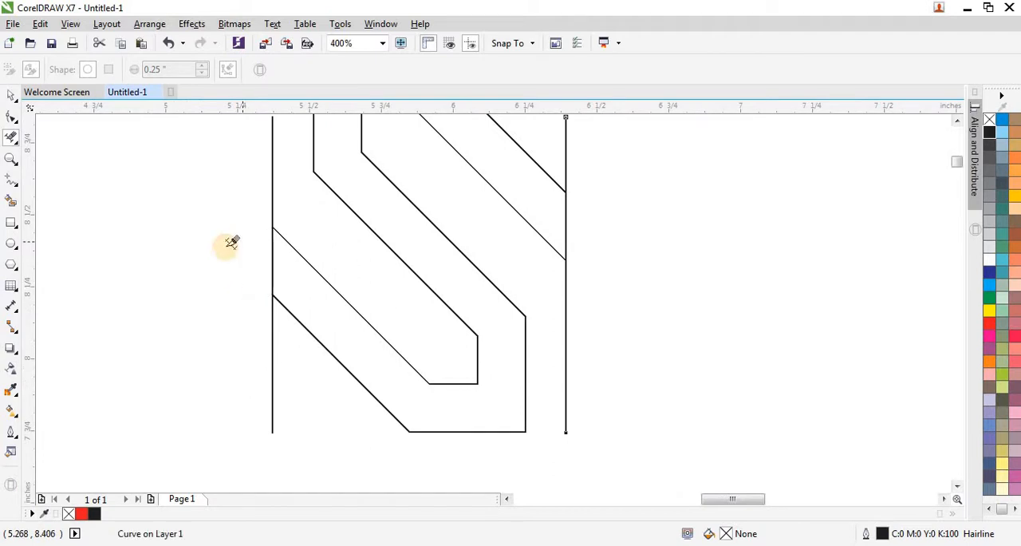
scroll(168, 240, down, 1)
Step: Delete both vertical guide lines, leaving only the open-ended S outline
click(11, 95)
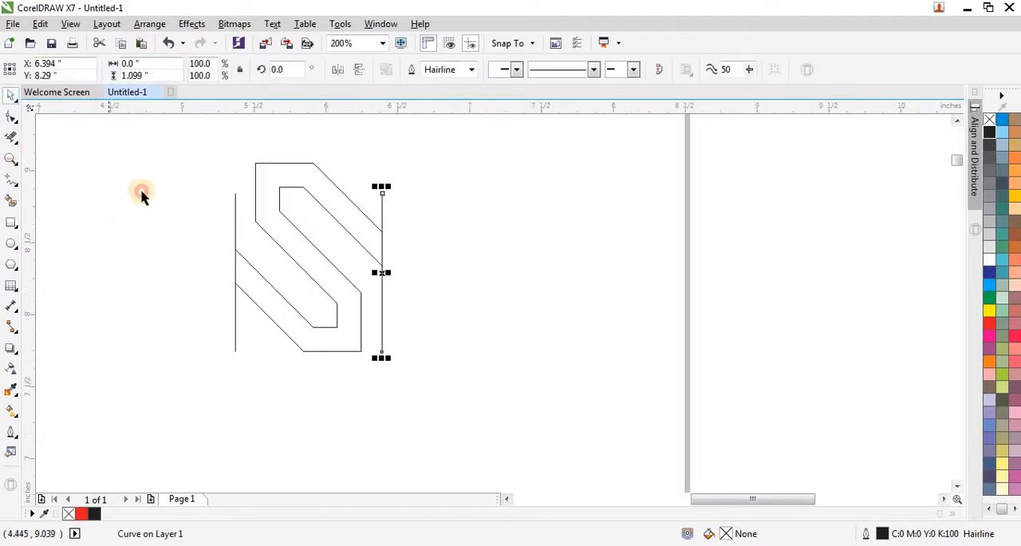
click(141, 193)
click(236, 226)
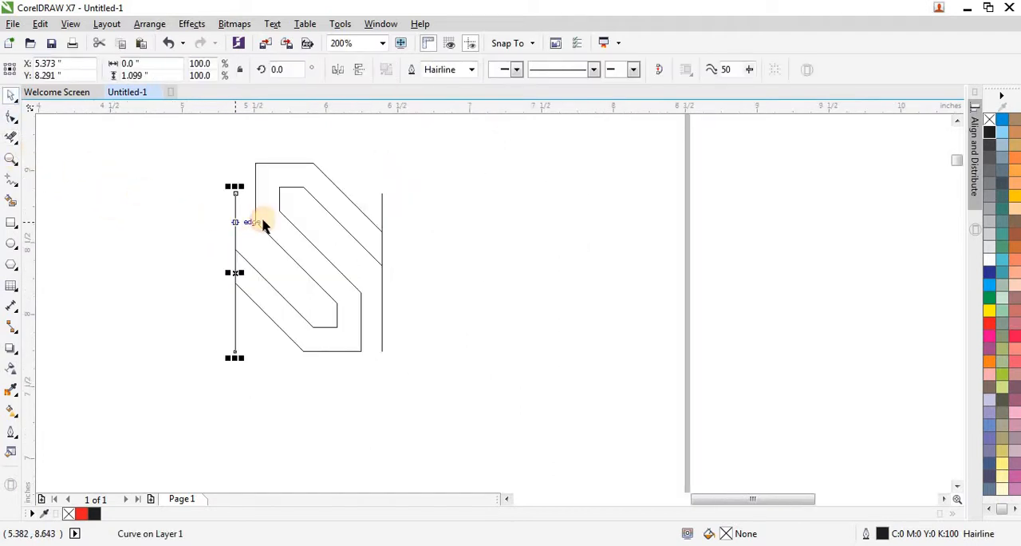
scroll(263, 220, down, 1)
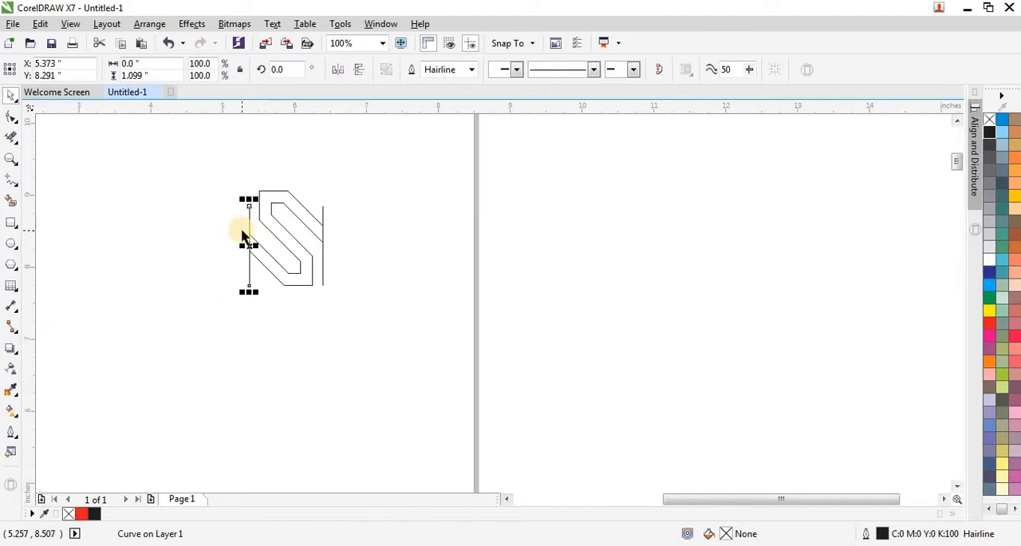
key(Delete)
click(323, 252)
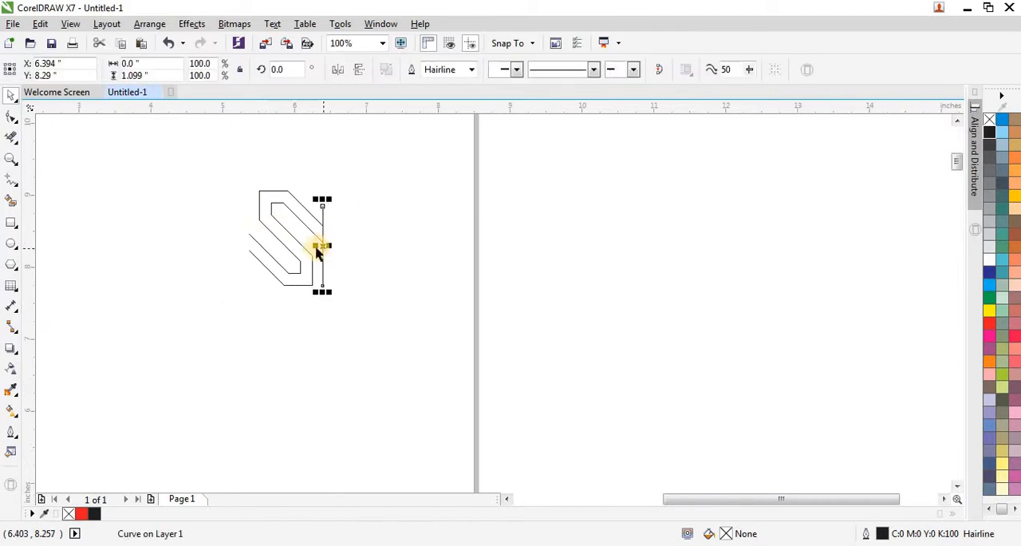
key(Delete)
Step: Create a horizontally mirrored copy of the S outline joined to its right side
drag(202, 168, 349, 316)
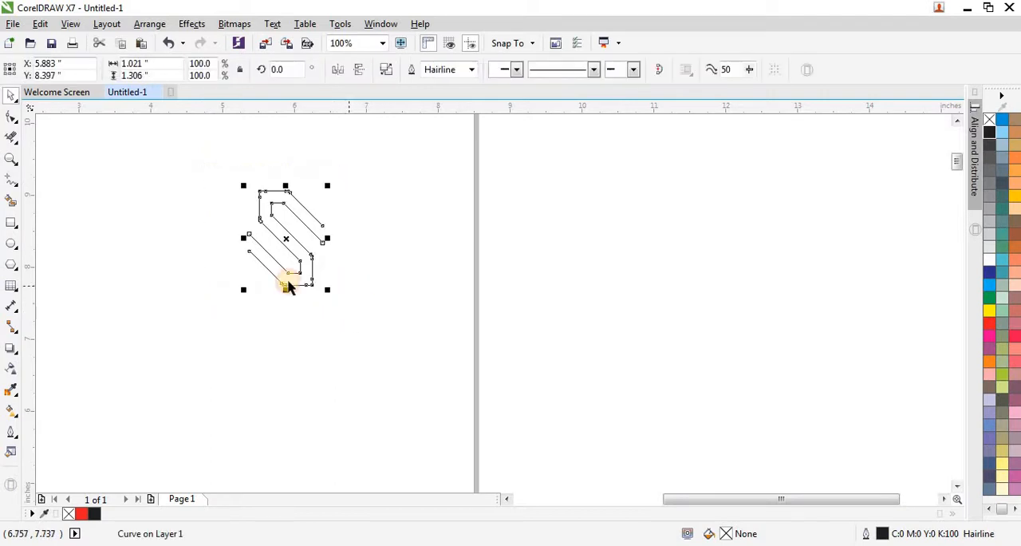
scroll(175, 278, down, 1)
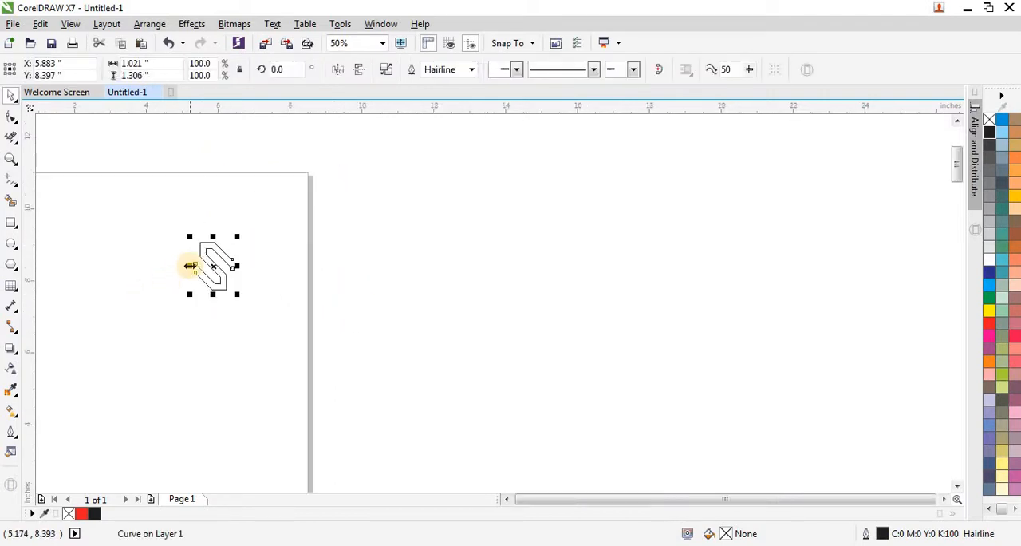
scroll(192, 266, up, 1)
drag(196, 267, 306, 288)
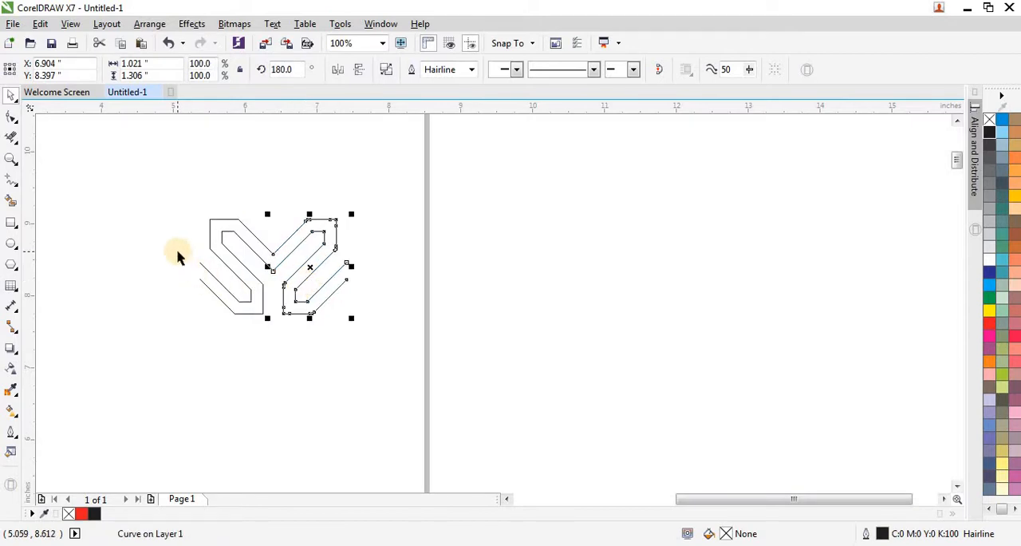
Step: Repeat the mirrored duplication to the right until the row consists of 11 connected S outlines
key(ctrl+r)
key(ctrl+r)
key(ctrl+r)
key(ctrl+r)
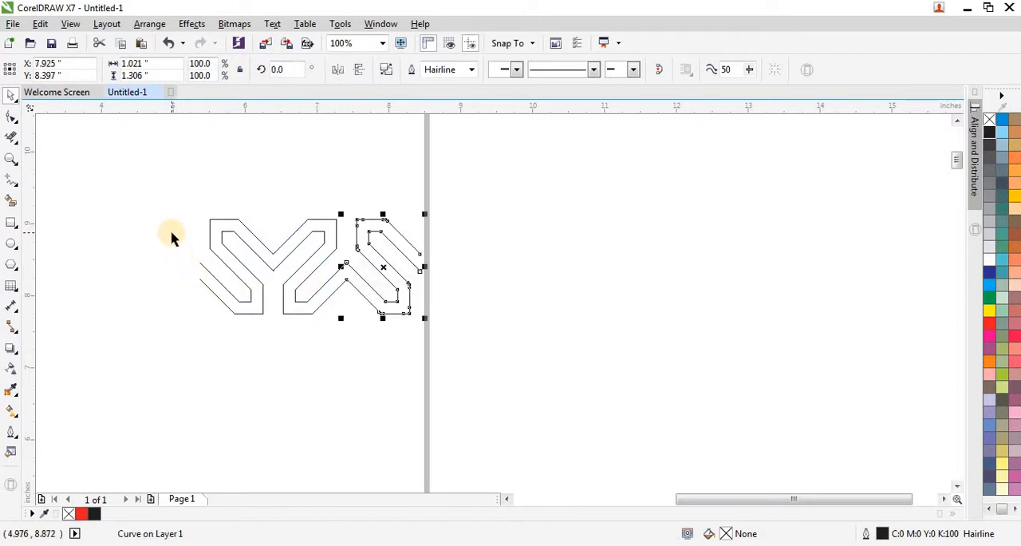
key(ctrl+r)
key(ctrl+r)
key(ctrl+r)
key(ctrl+r)
key(ctrl+r)
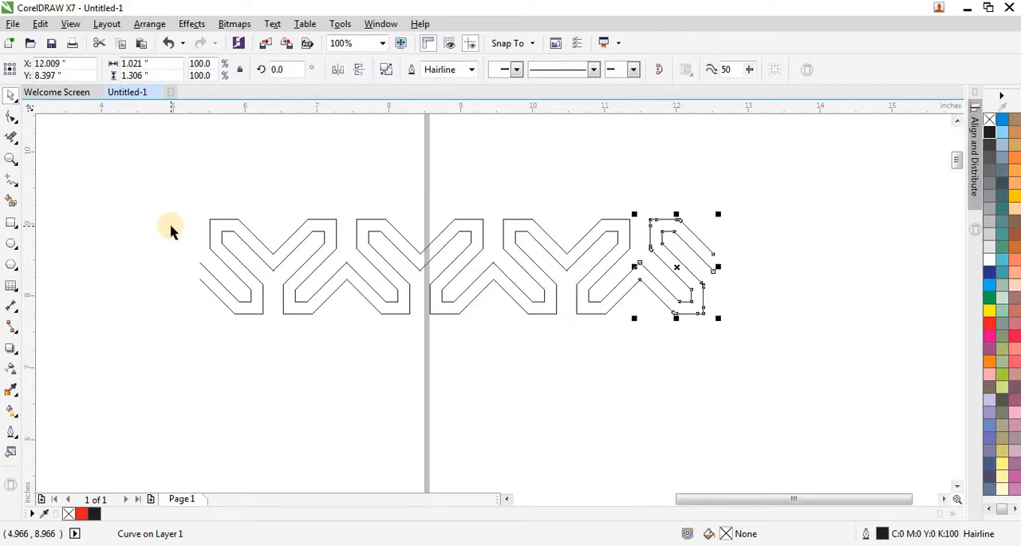
scroll(271, 355, down, 2)
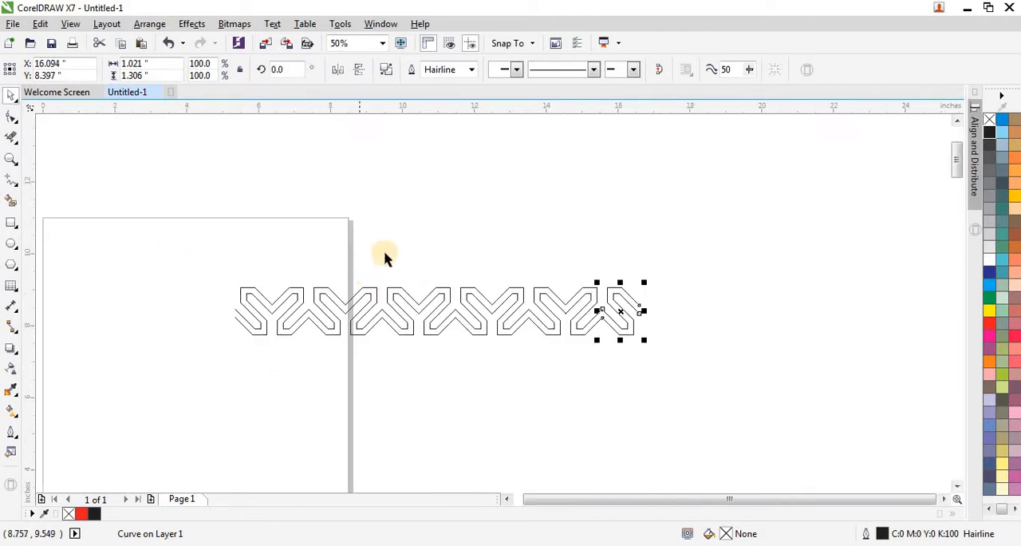
scroll(388, 258, down, 2)
Step: Scale the whole row of S outlines down to about 5.27 inches wide and move it onto the upper part of the page
drag(546, 241, 319, 307)
scroll(479, 273, up, 1)
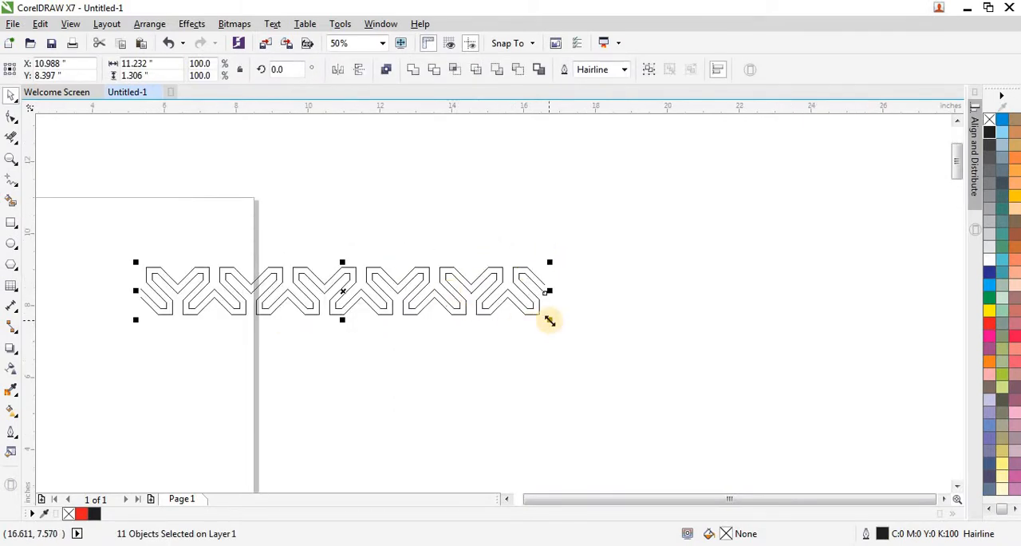
drag(548, 323, 336, 294)
drag(237, 283, 149, 258)
key(F4)
scroll(264, 222, down, 1)
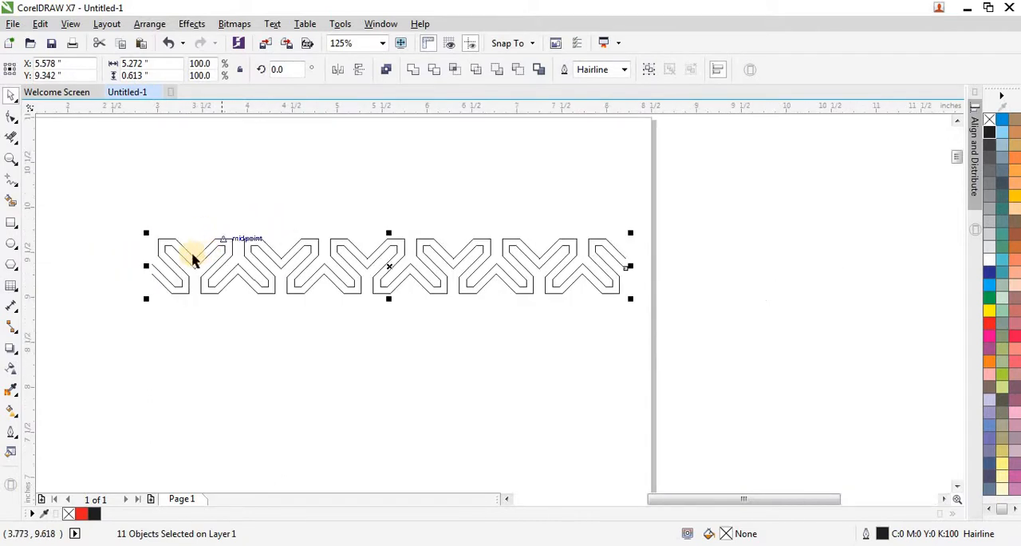
Step: Create a horizontally mirrored copy of the whole row joined to its right end
click(170, 331)
scroll(134, 324, down, 1)
drag(125, 266, 376, 336)
drag(136, 293, 481, 332)
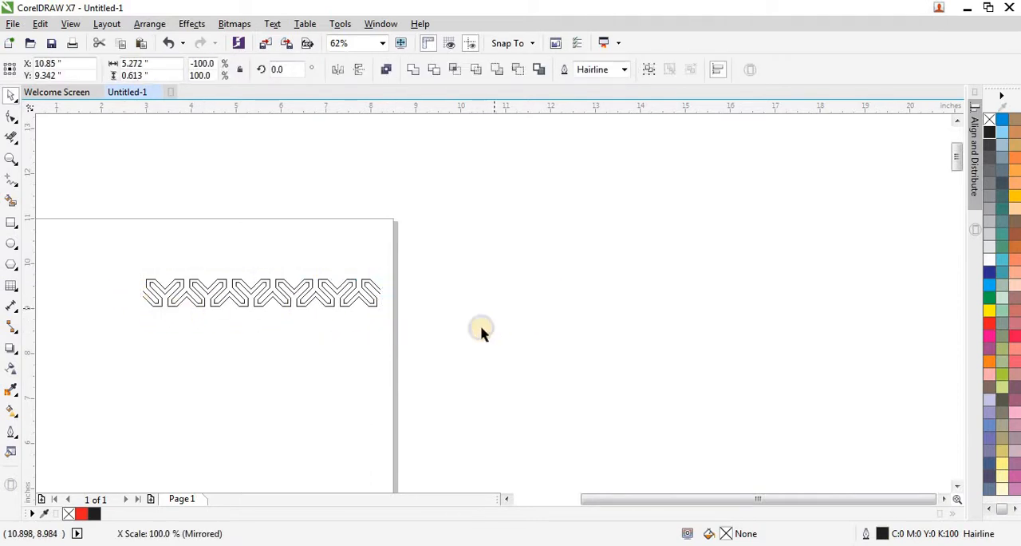
click(390, 330)
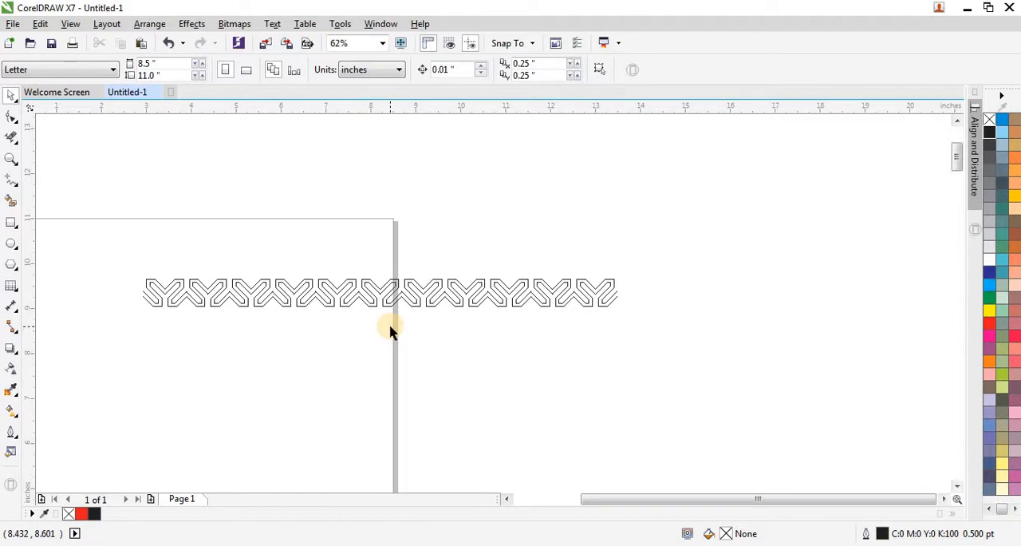
click(640, 285)
Step: Select the full doubled row and move it left so it spans across the upper part of the page
drag(293, 344, 121, 335)
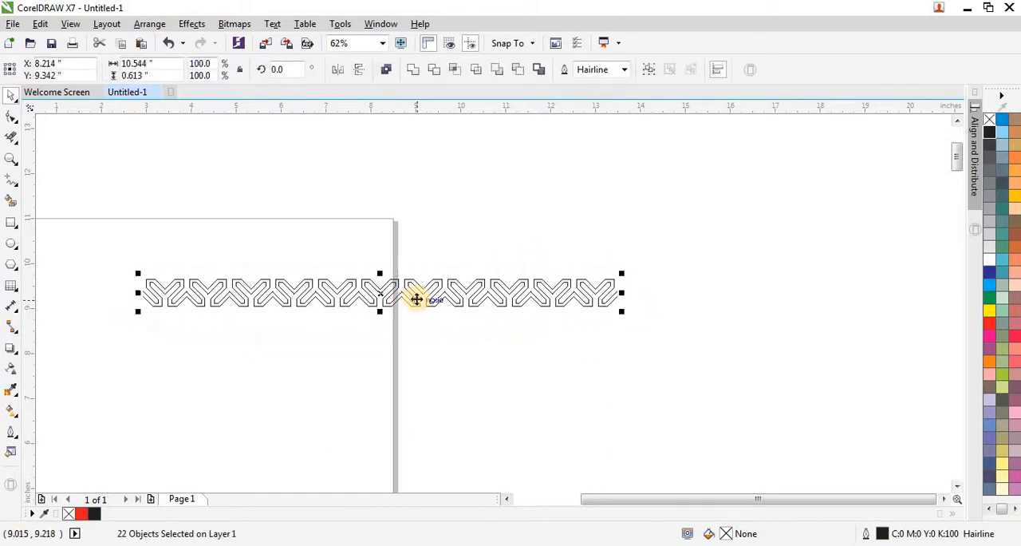
drag(416, 299, 251, 289)
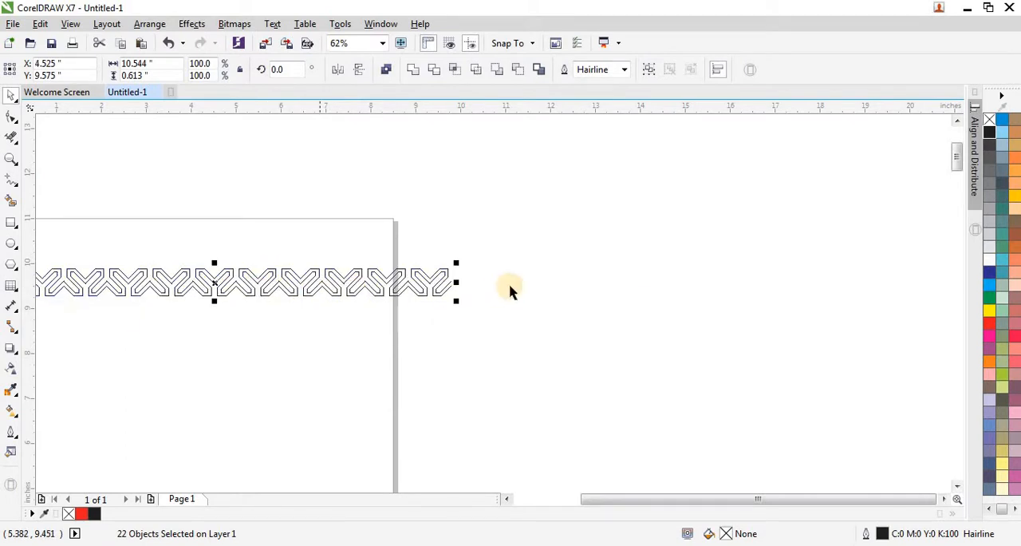
scroll(511, 290, down, 2)
scroll(343, 280, up, 2)
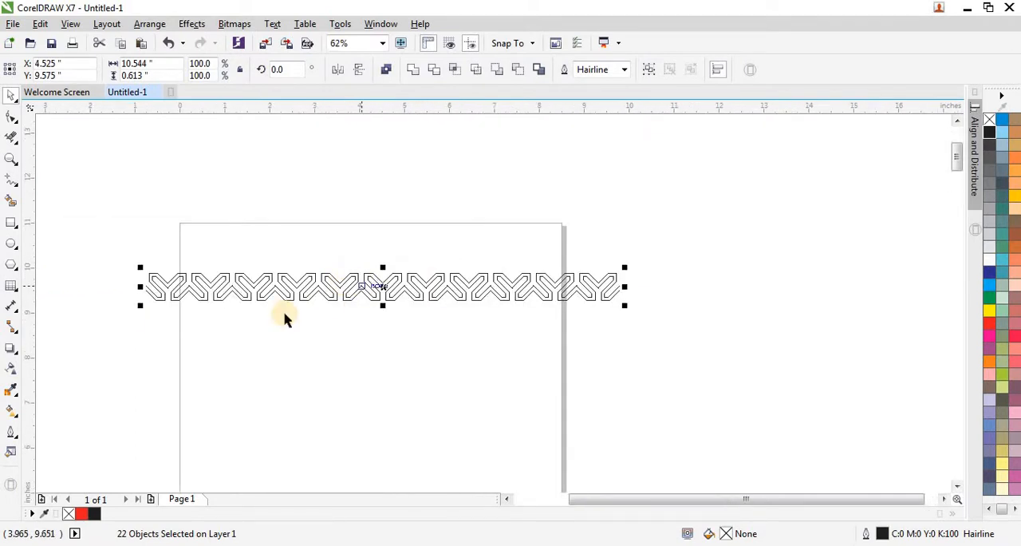
Step: Isolate the row's leftmost S outline in the empty area of the page below the row
click(192, 325)
scroll(220, 308, up, 2)
scroll(404, 247, down, 2)
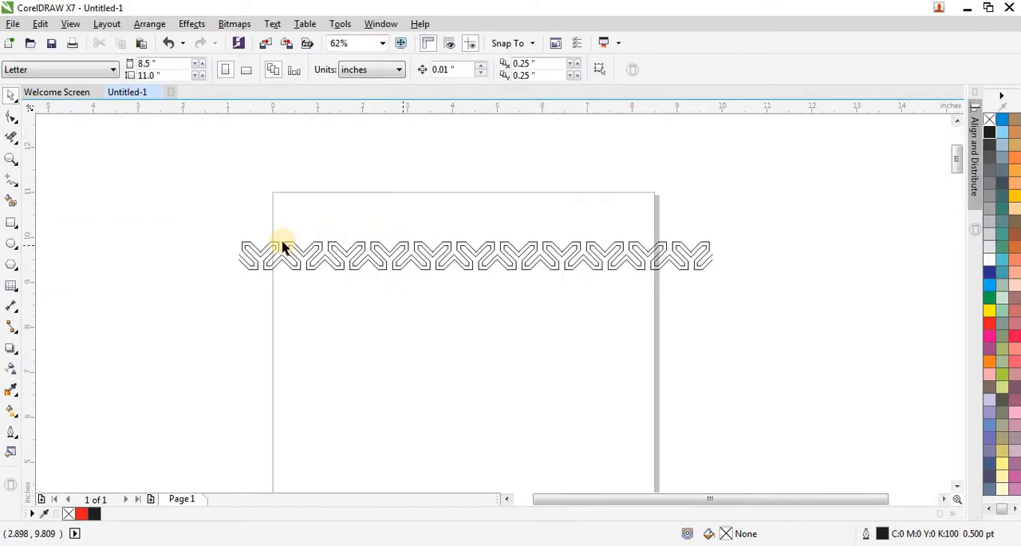
drag(205, 229, 269, 296)
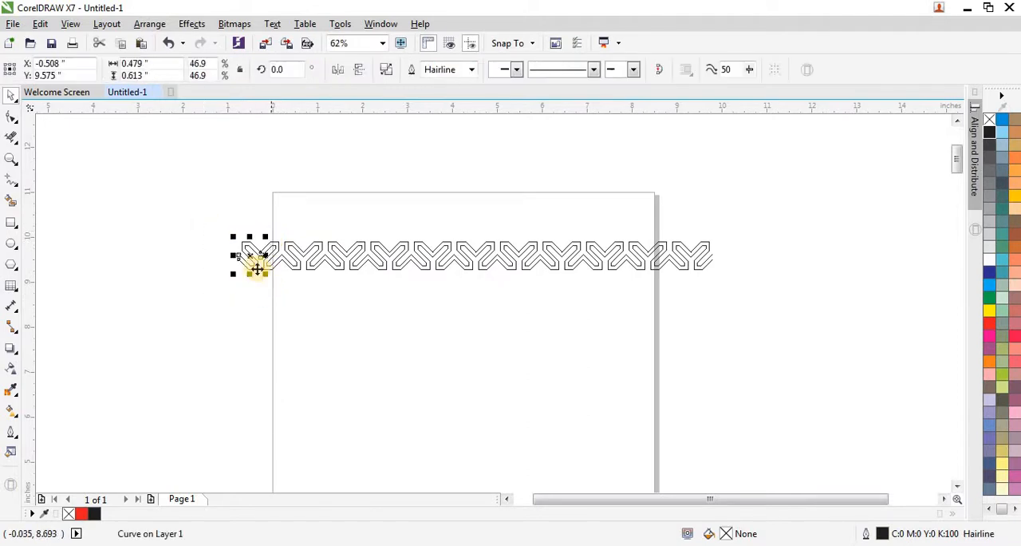
drag(249, 258, 355, 360)
Step: Duplicate the isolated S outline about 0.55 inches to the right and repeat the duplication to form a row of three
scroll(399, 372, up, 4)
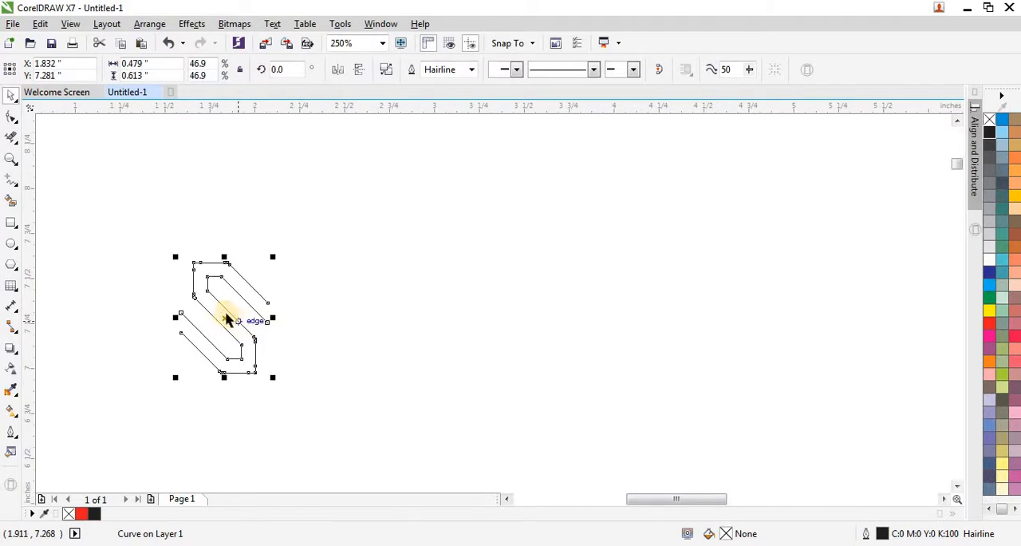
scroll(226, 325, up, 2)
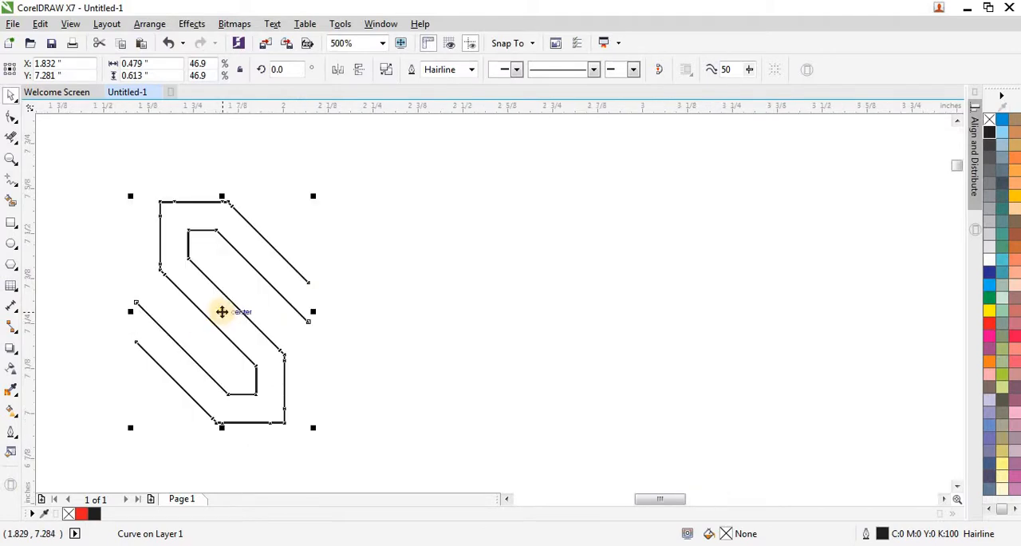
drag(222, 312, 421, 329)
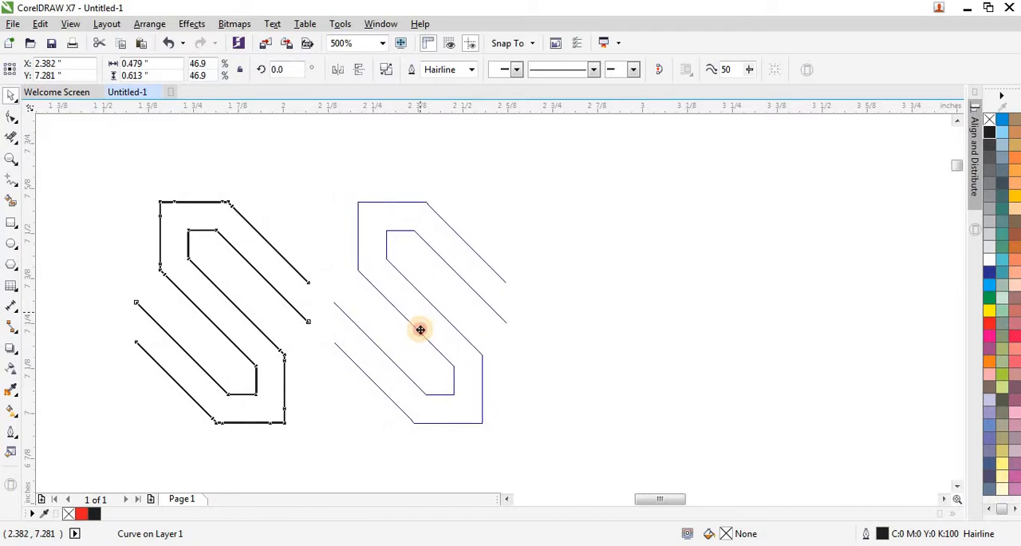
drag(419, 328, 420, 329)
scroll(306, 313, up, 2)
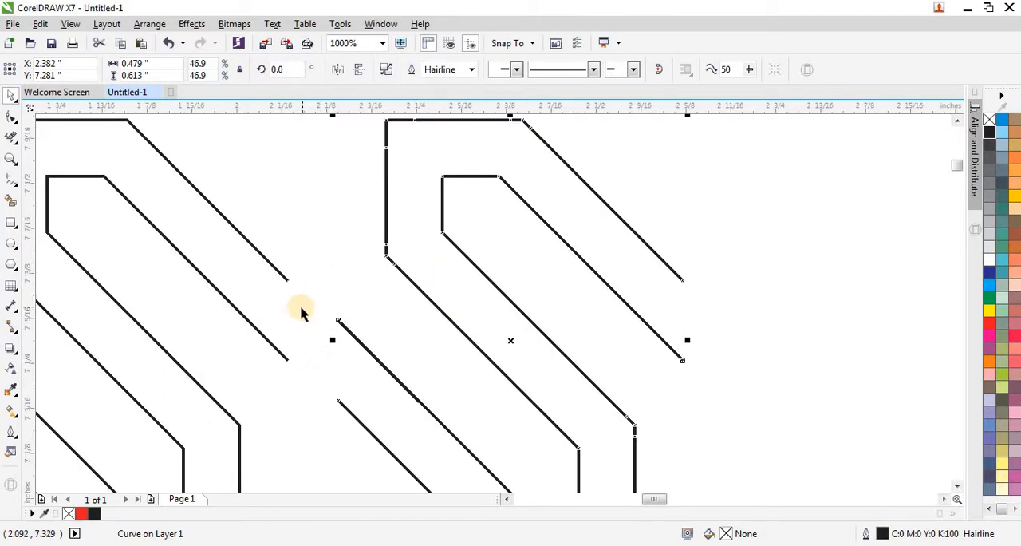
scroll(348, 281, down, 2)
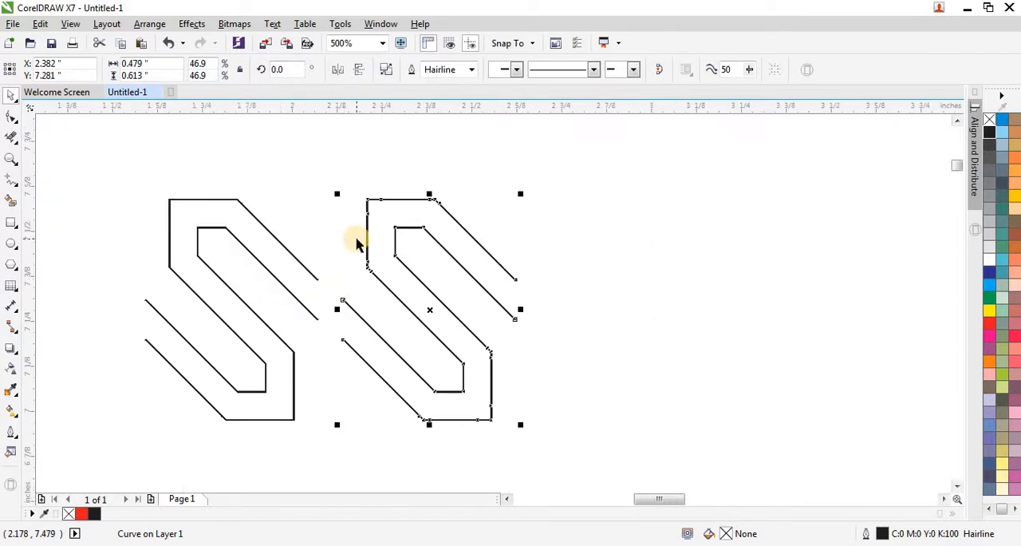
scroll(355, 237, down, 2)
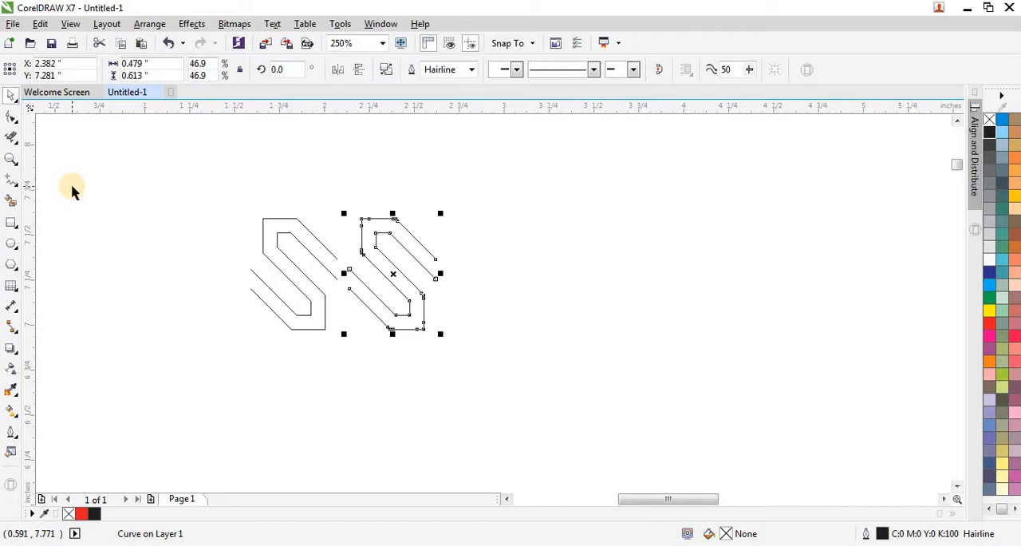
key(ctrl+d)
click(127, 227)
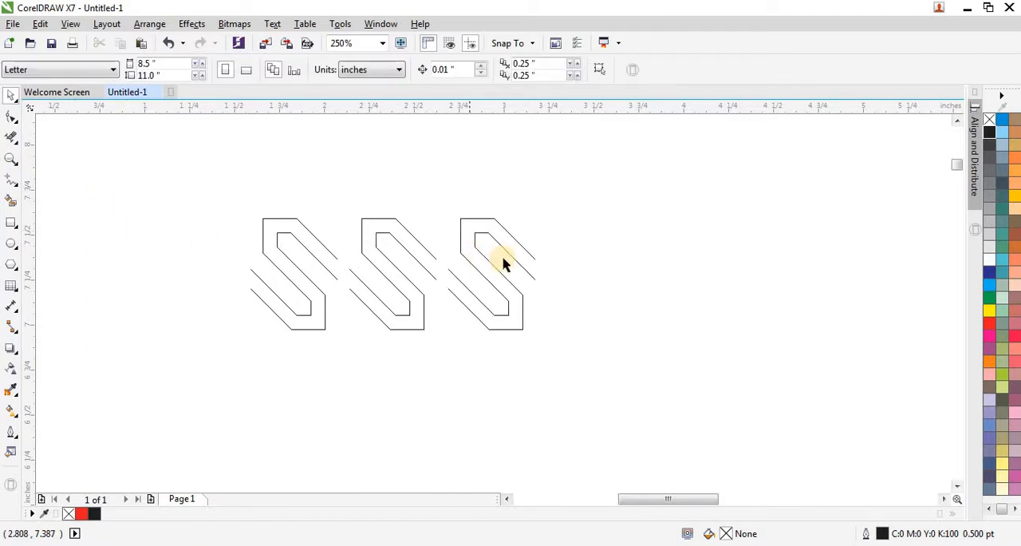
Step: Draw a straight vertical line about 1.11 inches tall beside the three S outlines and set its outline width to Hairline
click(13, 191)
click(50, 181)
click(146, 191)
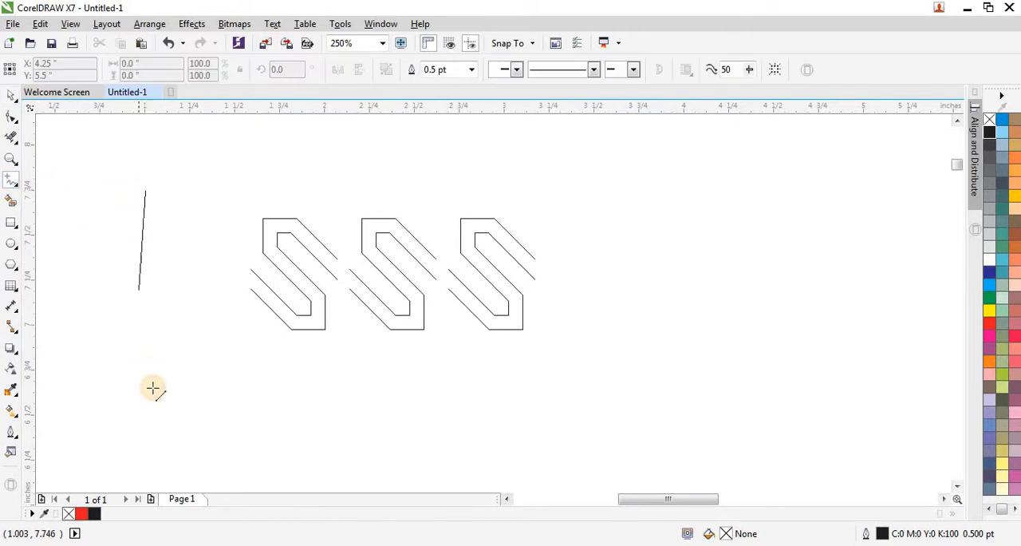
ctrl+click(147, 391)
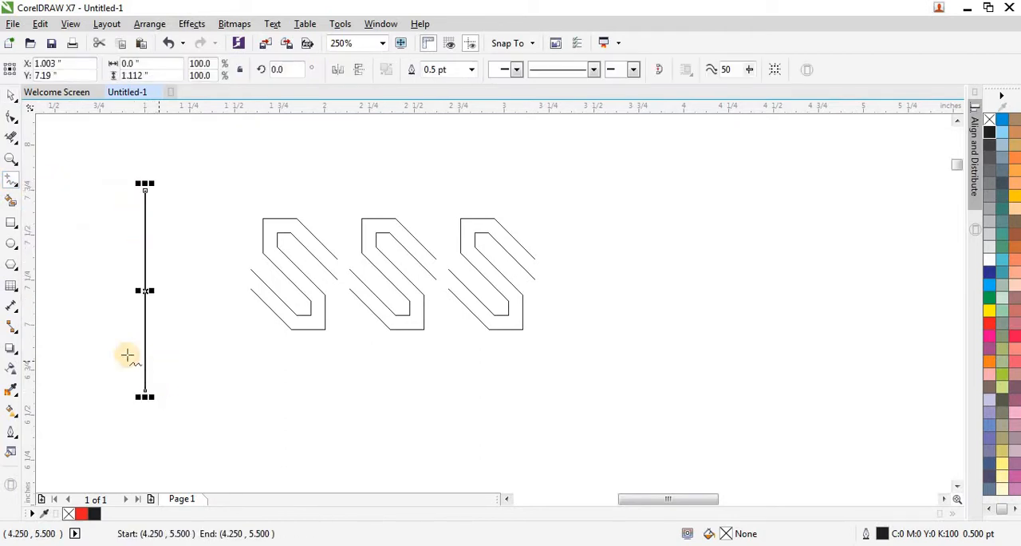
click(11, 97)
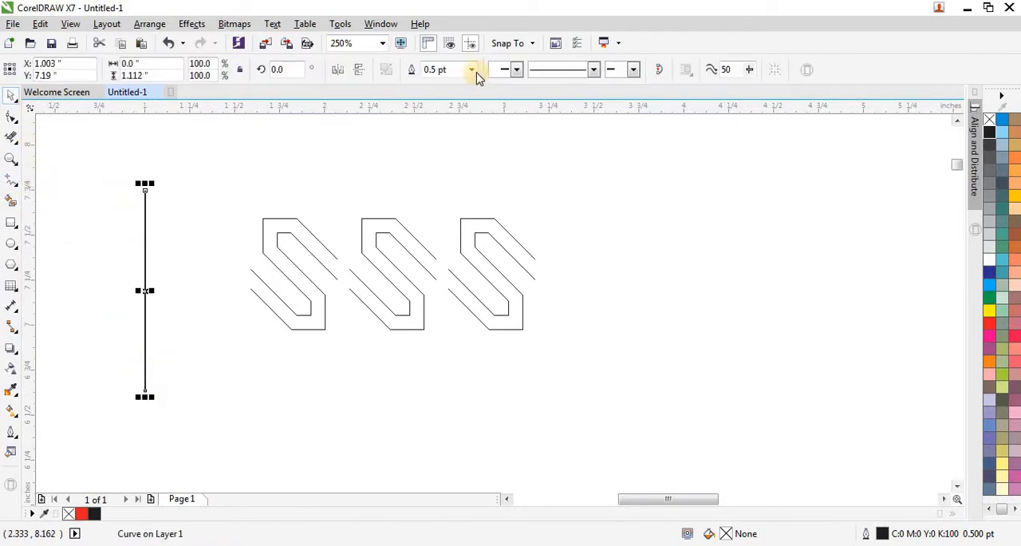
click(472, 69)
click(437, 97)
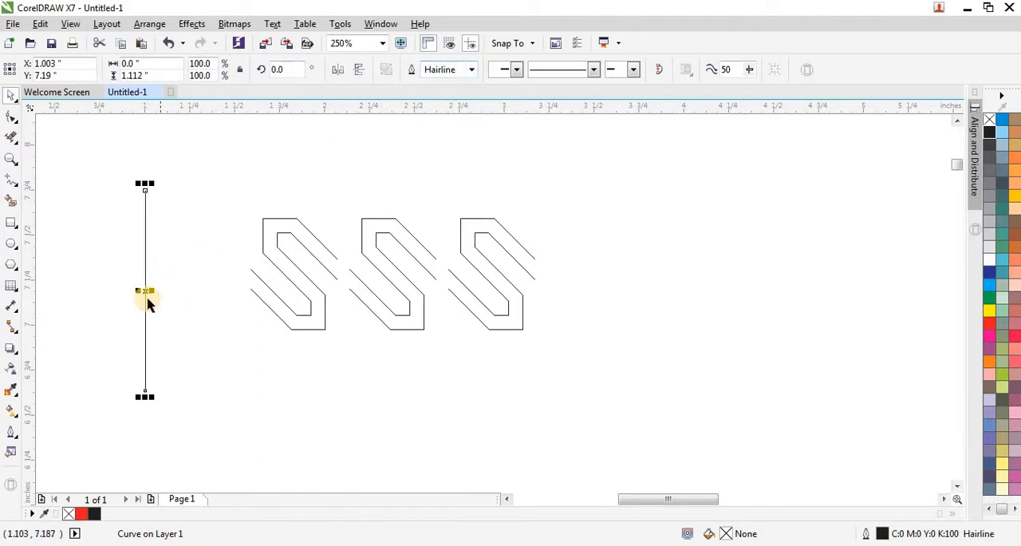
Step: Move the vertical line into the gap between the first and second S outlines
drag(146, 290, 343, 276)
scroll(345, 277, up, 4)
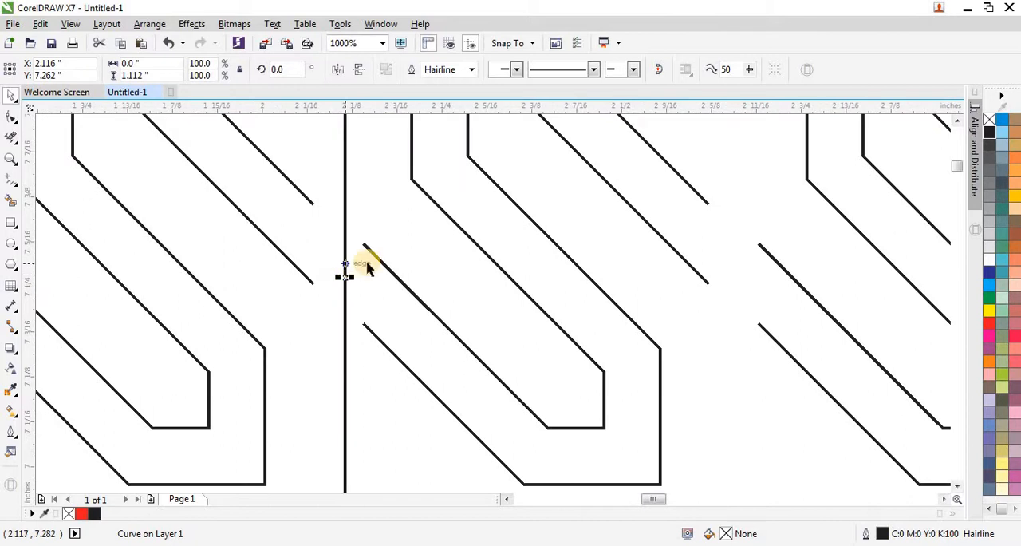
scroll(337, 322, down, 1)
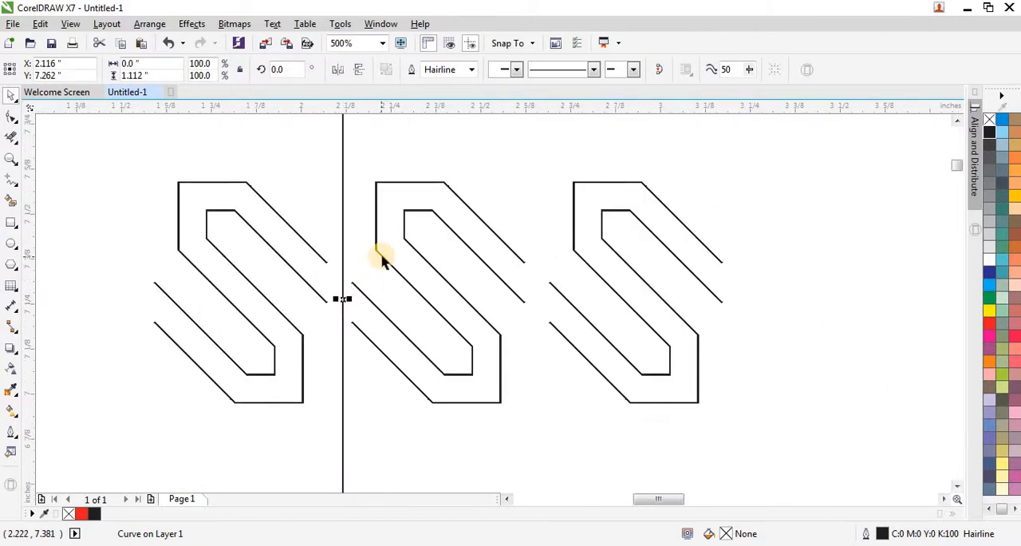
Step: Group the first and second S outlines
click(380, 257)
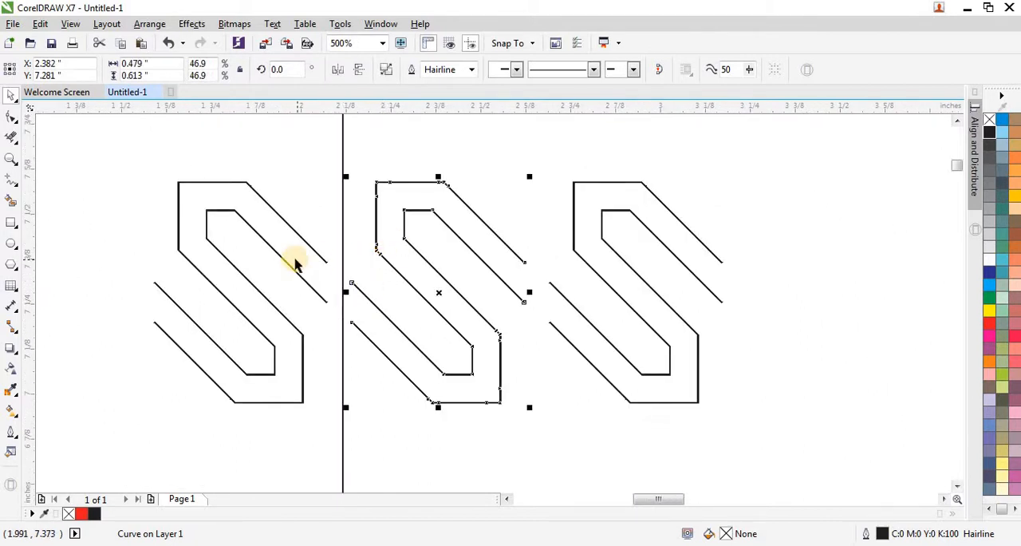
click(294, 230)
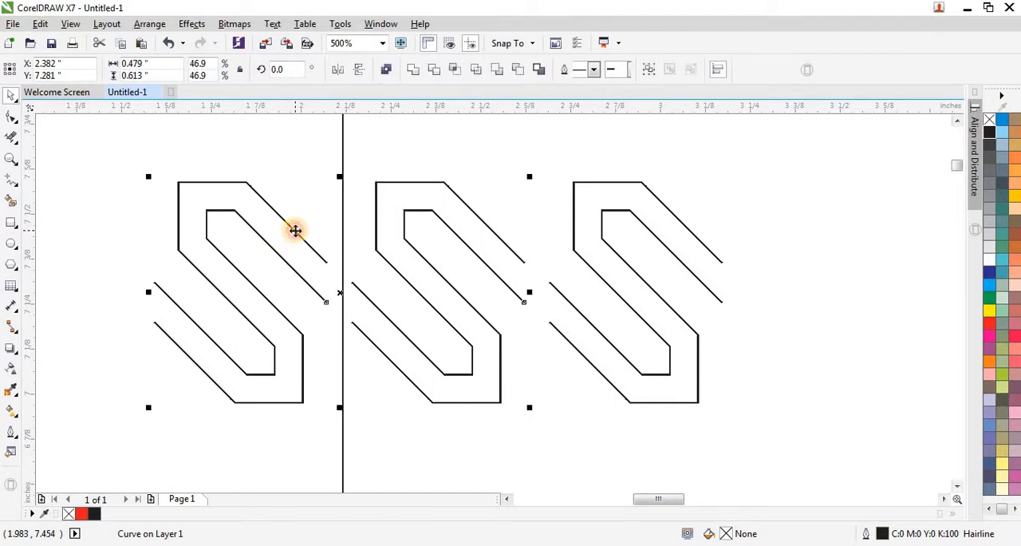
shift+click(402, 225)
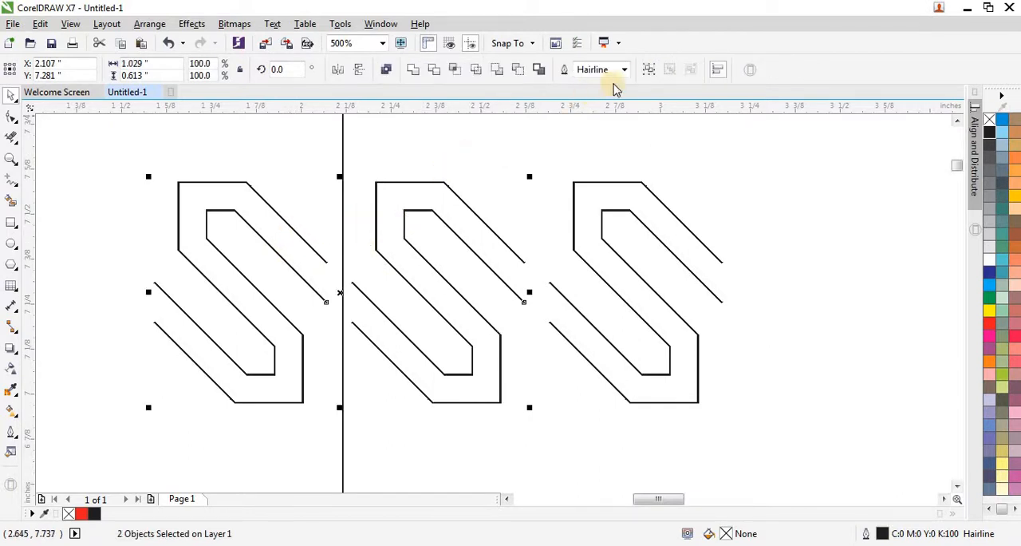
click(646, 71)
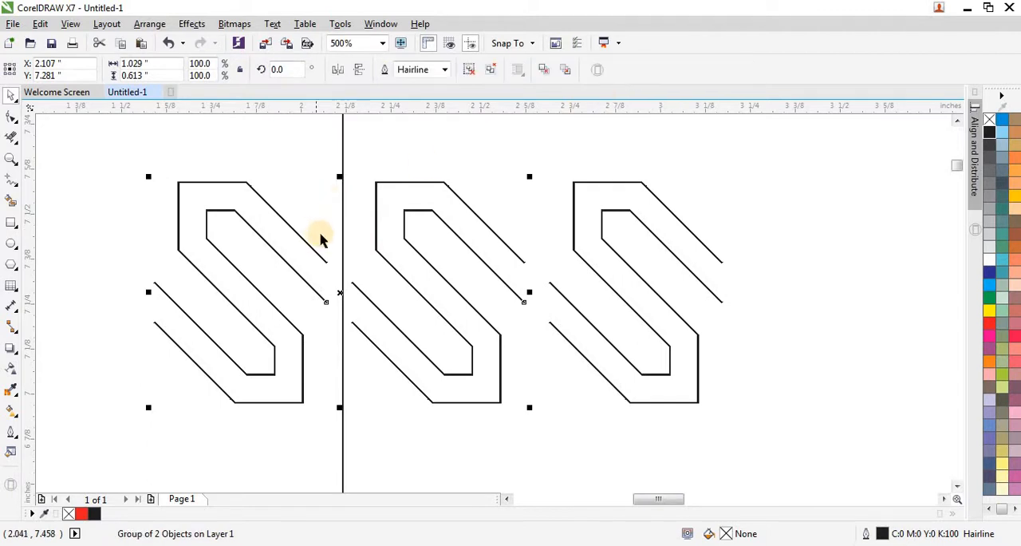
scroll(319, 241, down, 2)
Step: Center the vertical line horizontally on the grouped first and second S outlines
click(214, 167)
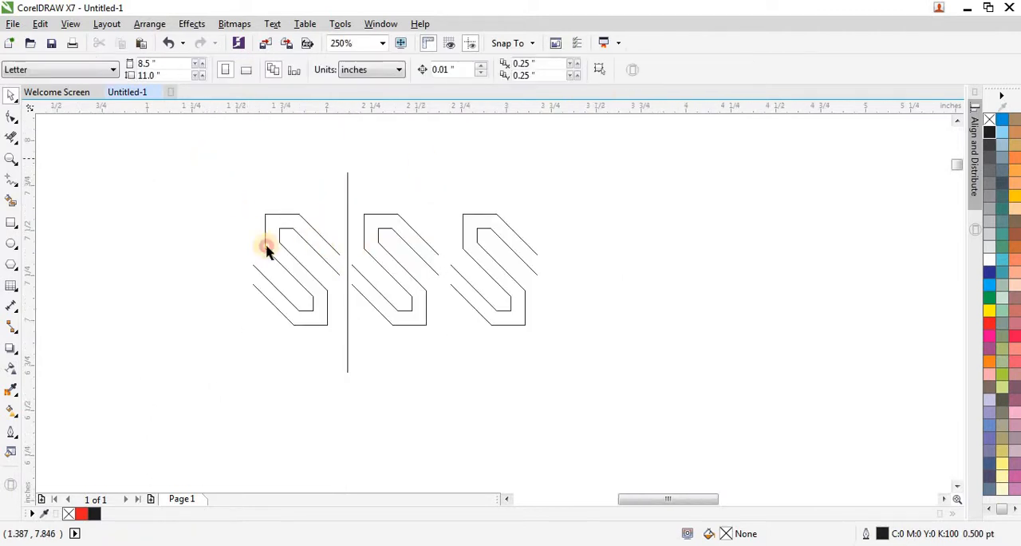
drag(443, 424, 444, 424)
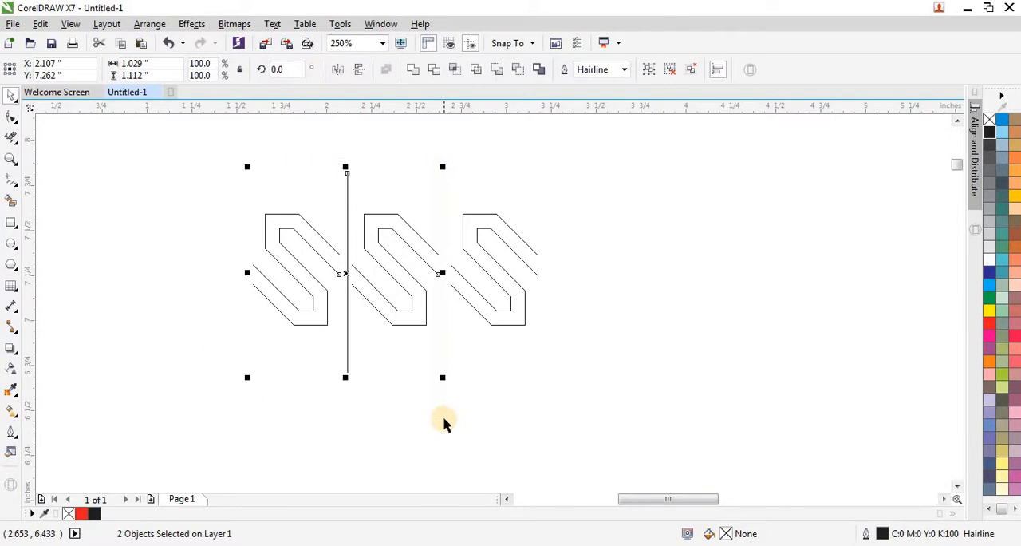
click(429, 387)
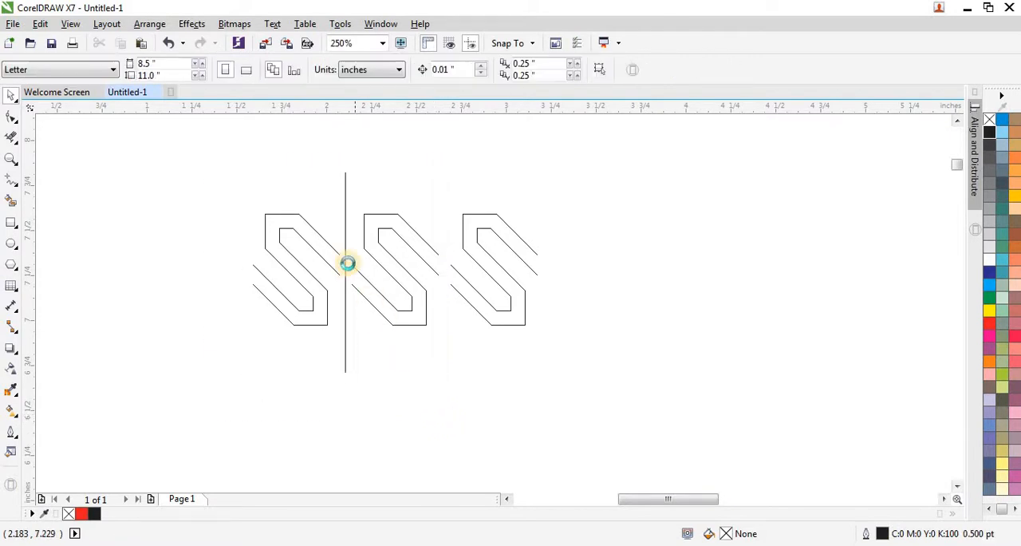
Step: Place a copy of the vertical line in the gap between the second and third S outlines
scroll(346, 263, up, 2)
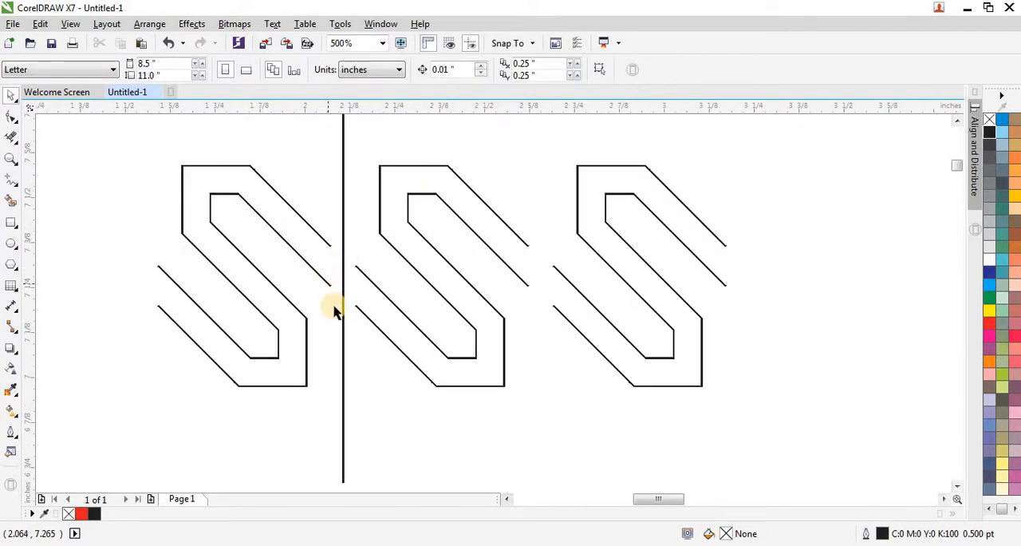
click(375, 326)
click(374, 455)
drag(343, 453, 545, 454)
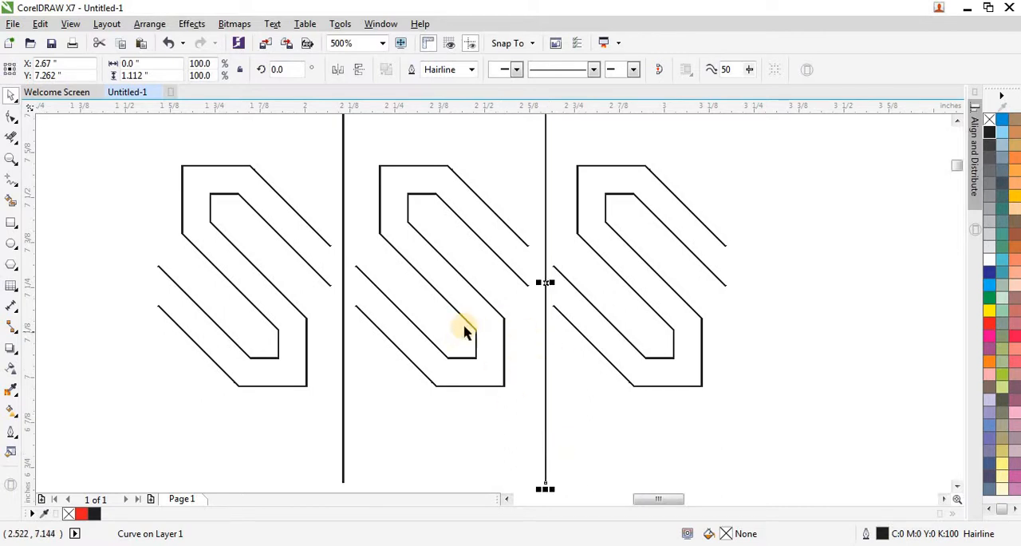
Step: Ungroup the first and second S outlines
click(489, 306)
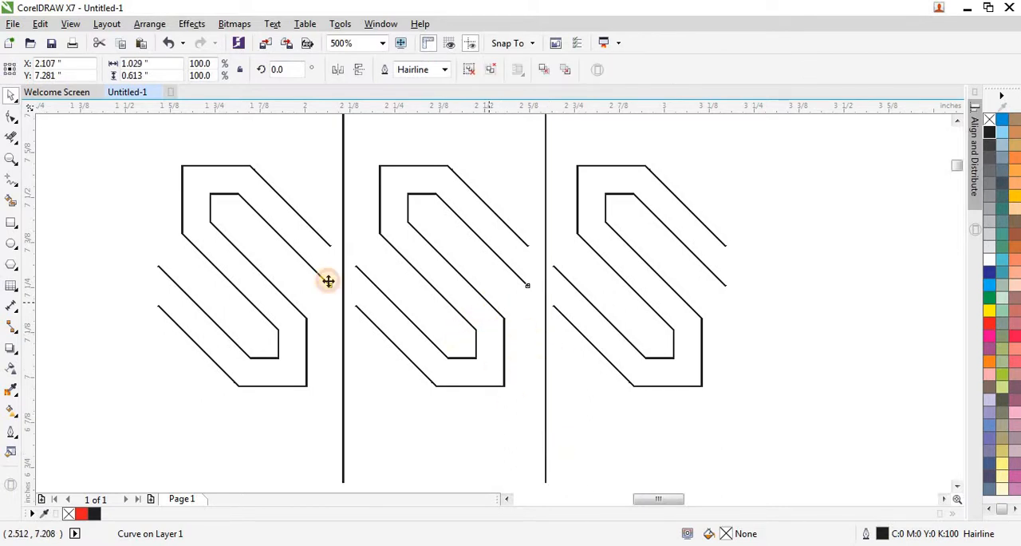
click(471, 70)
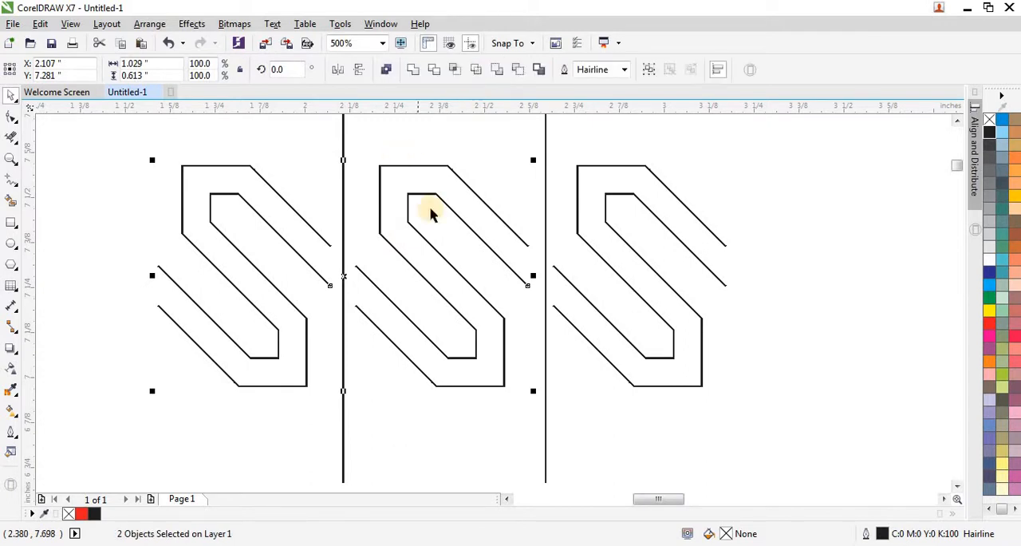
click(630, 142)
Step: Group the second and third S outlines
click(476, 195)
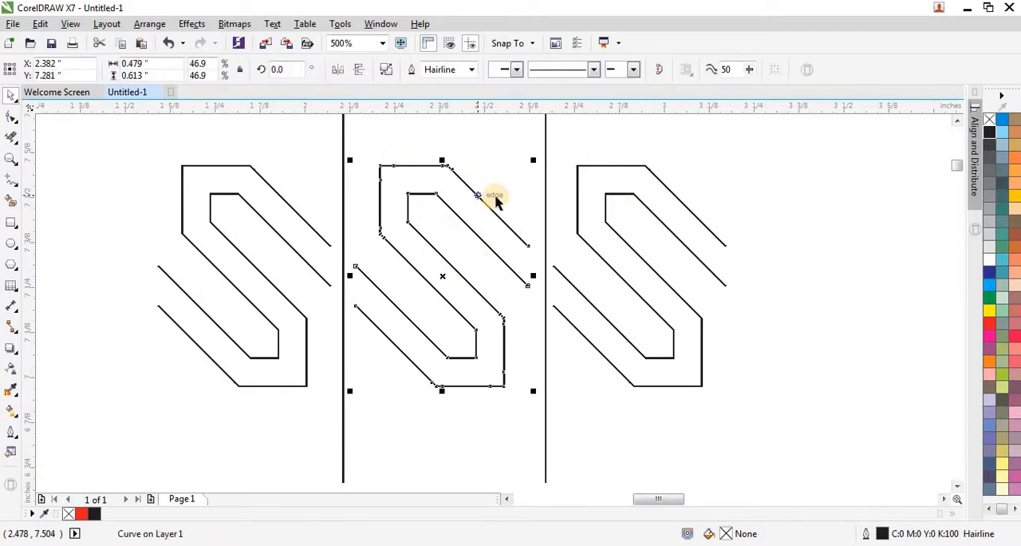
shift+click(594, 167)
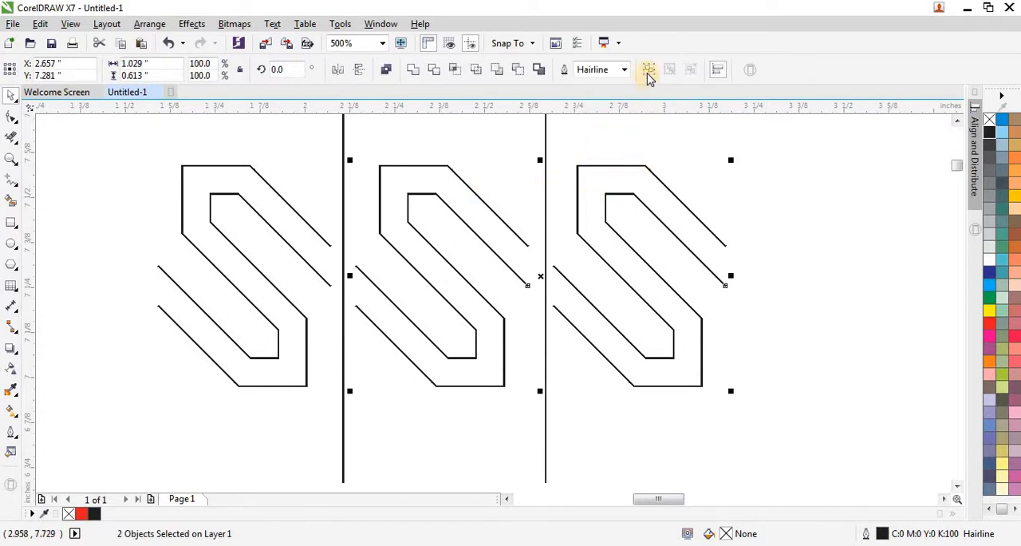
click(648, 74)
scroll(421, 296, down, 1)
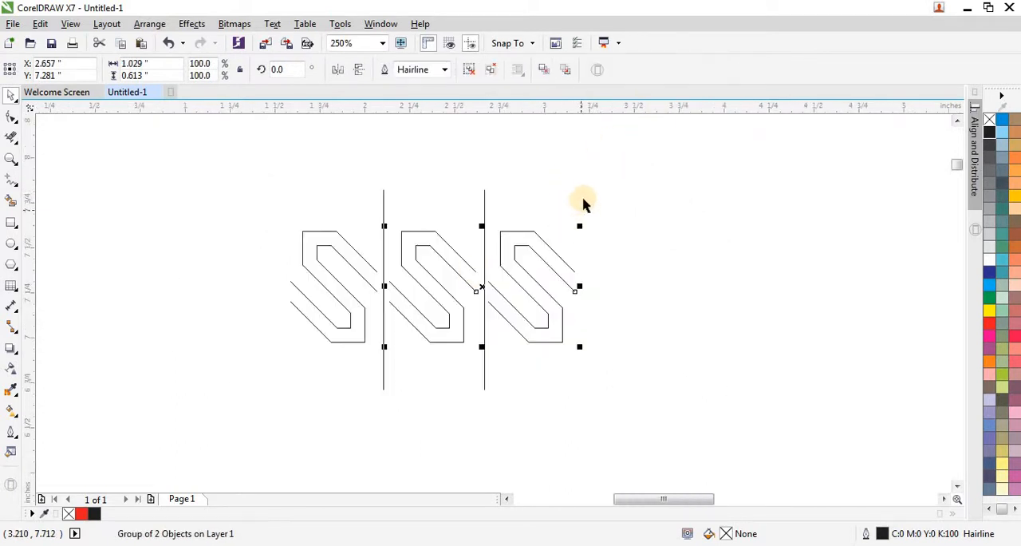
Step: Try to center the grouped second and third S outlines on the second vertical line, and undo the alignment
shift+click(485, 207)
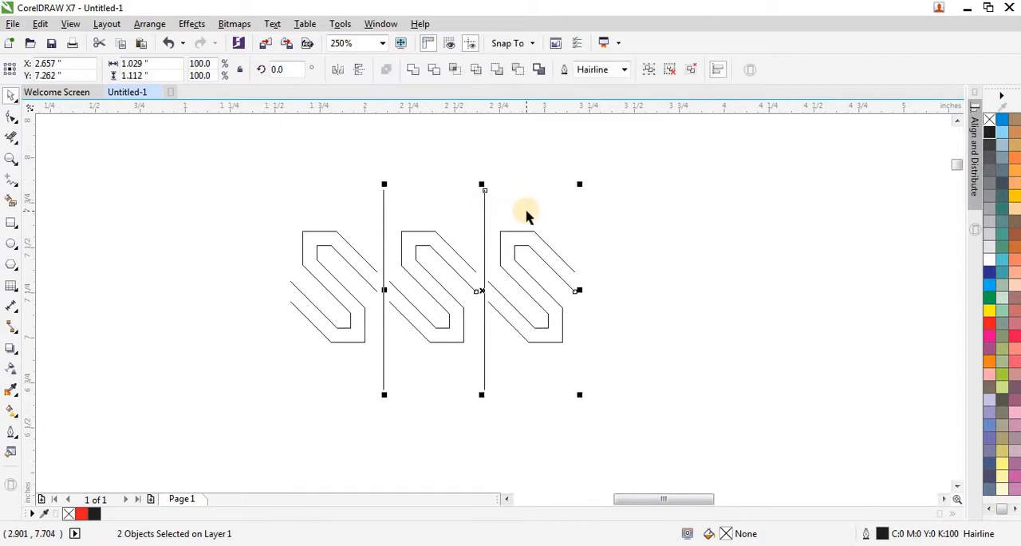
key(c)
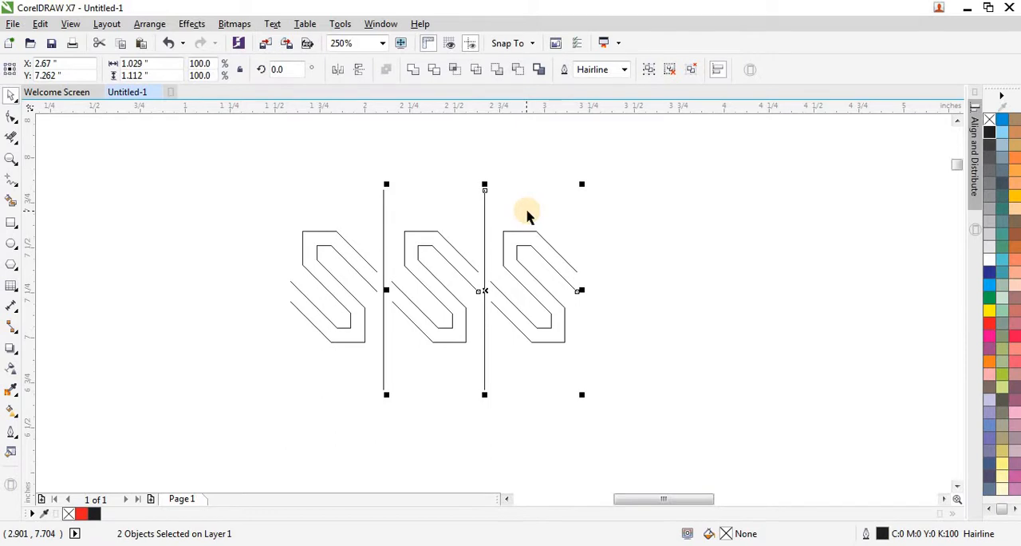
key(ctrl+z)
click(595, 197)
Step: Center the second vertical line horizontally on the grouped second and third S outlines
scroll(489, 236, up, 1)
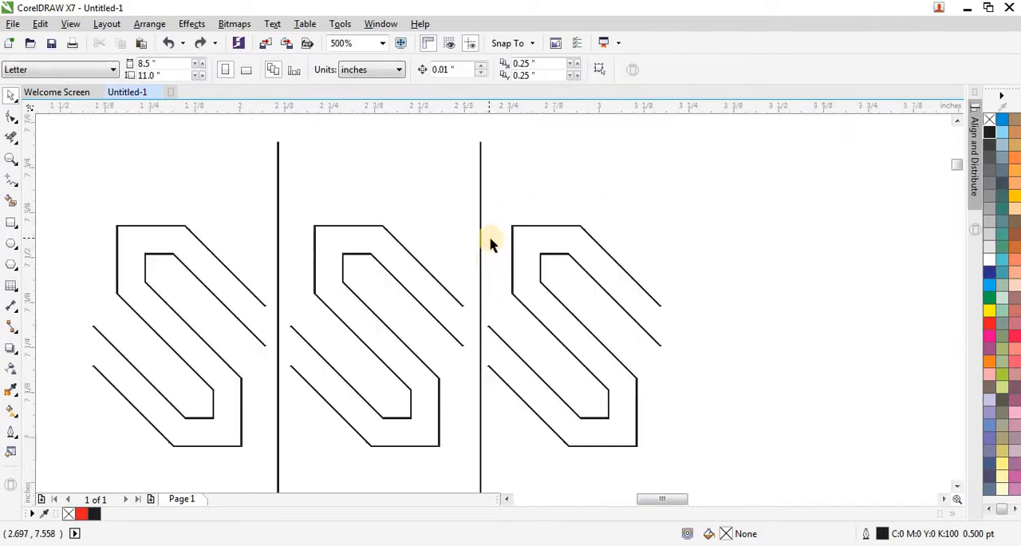
scroll(482, 274, up, 2)
click(477, 271)
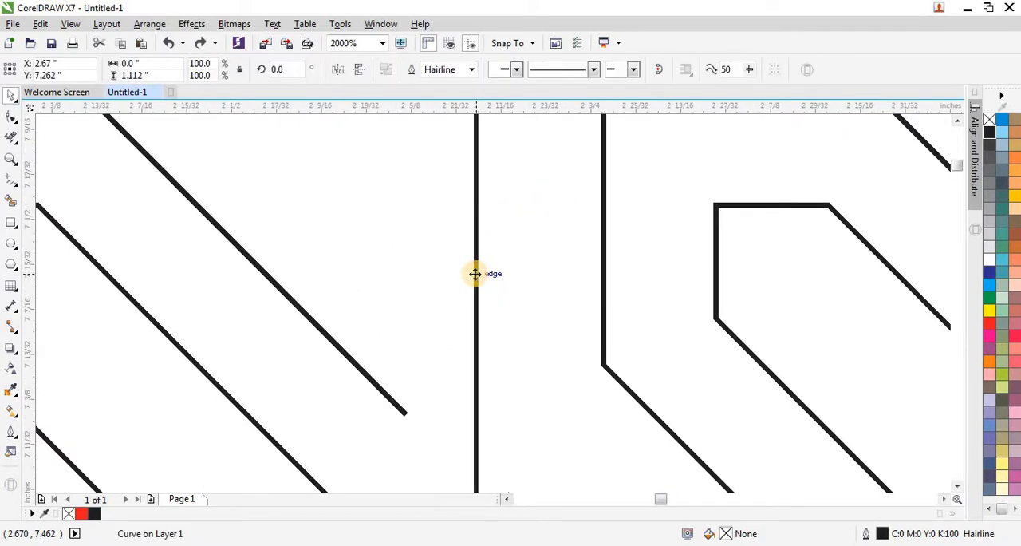
scroll(474, 272, down, 2)
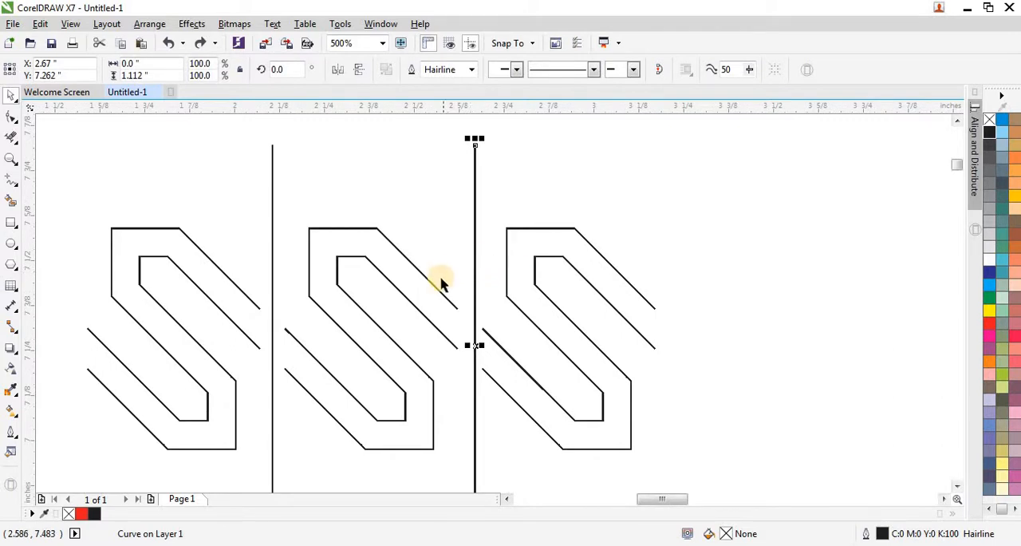
shift+click(442, 293)
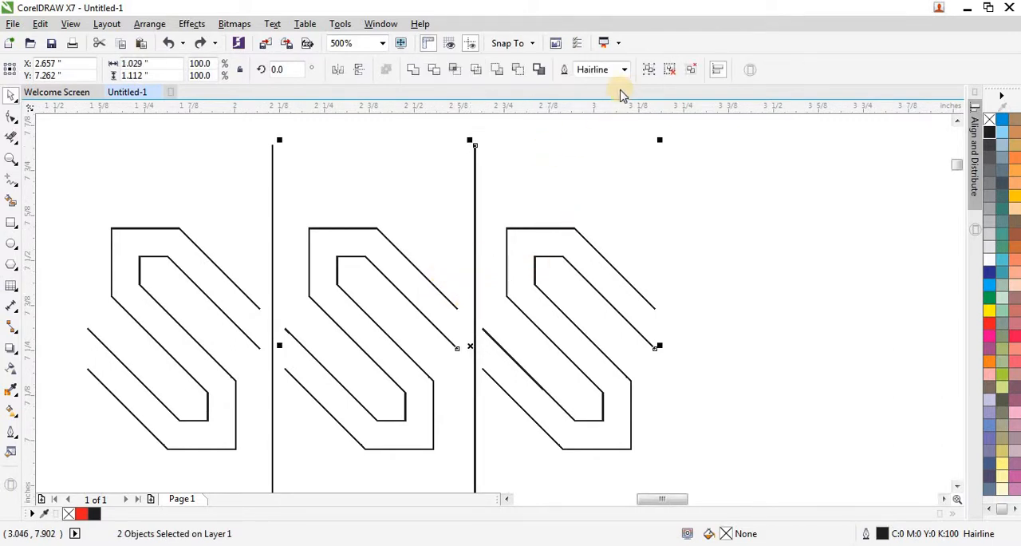
scroll(437, 195, down, 1)
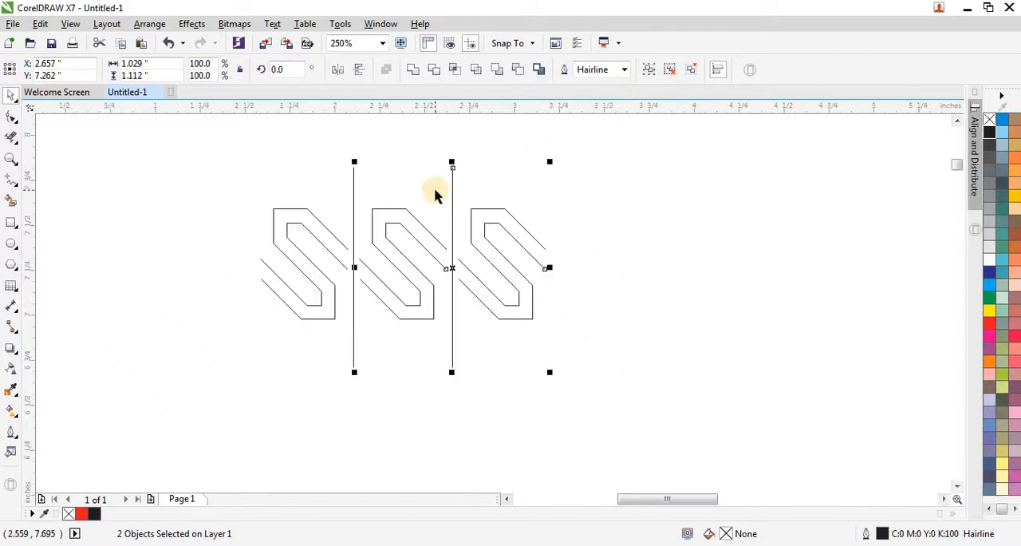
scroll(426, 227, up, 1)
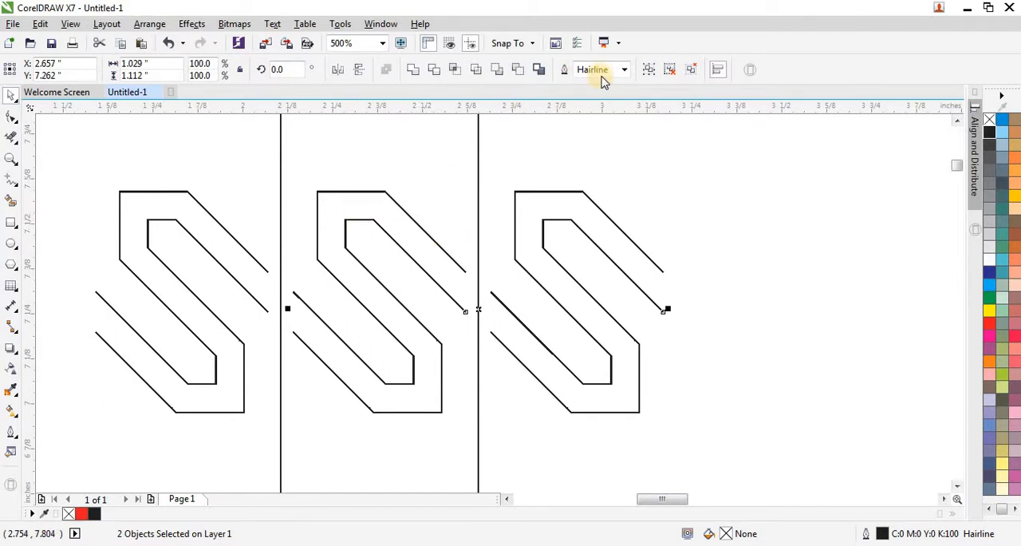
Step: Ungroup the second and third S outlines
key(ctrl+g)
click(518, 236)
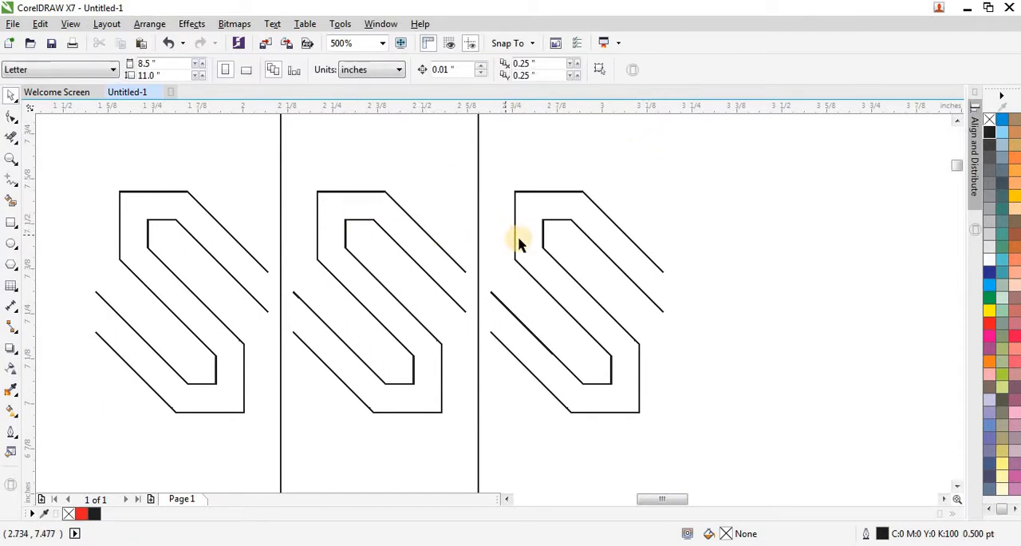
click(516, 238)
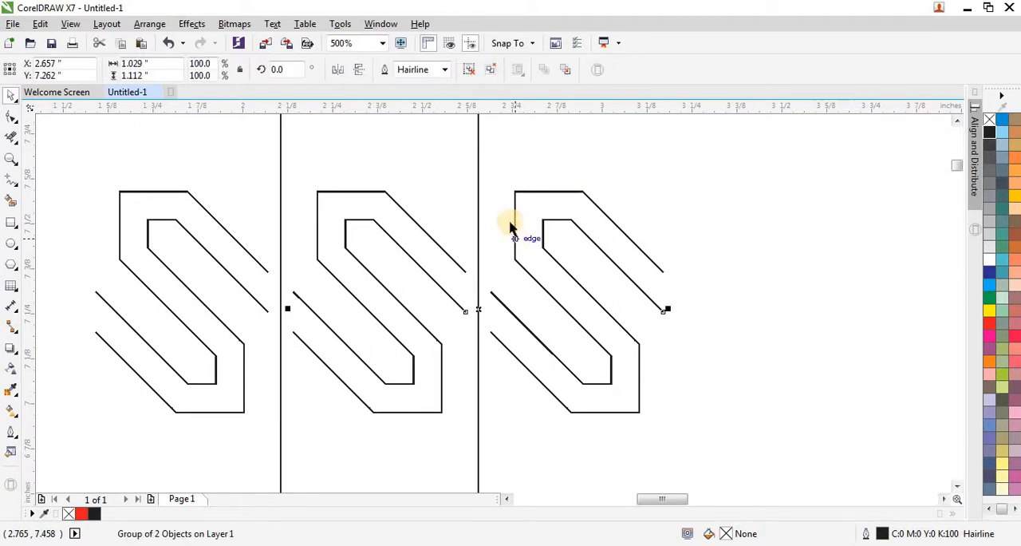
click(469, 73)
click(583, 173)
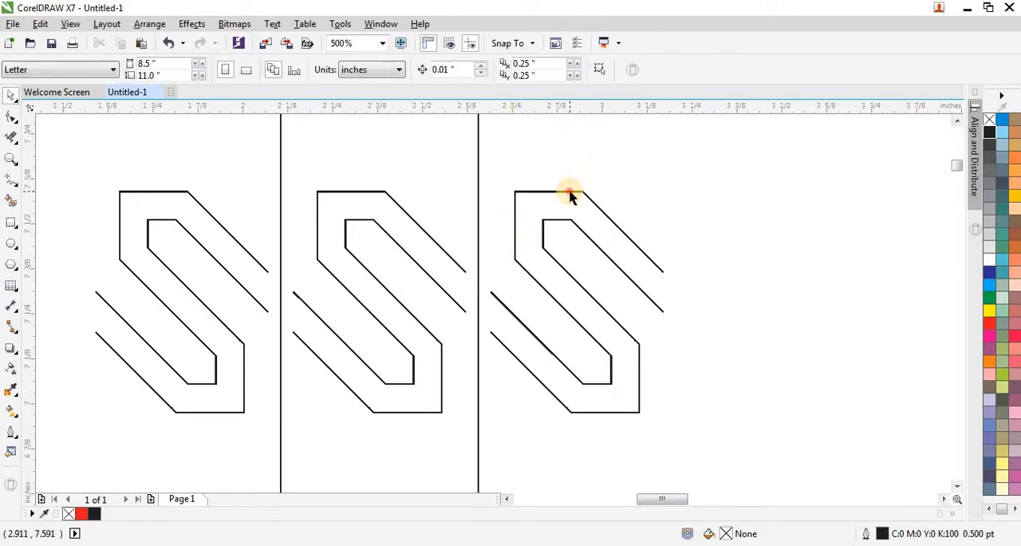
click(569, 191)
key(ctrl+u)
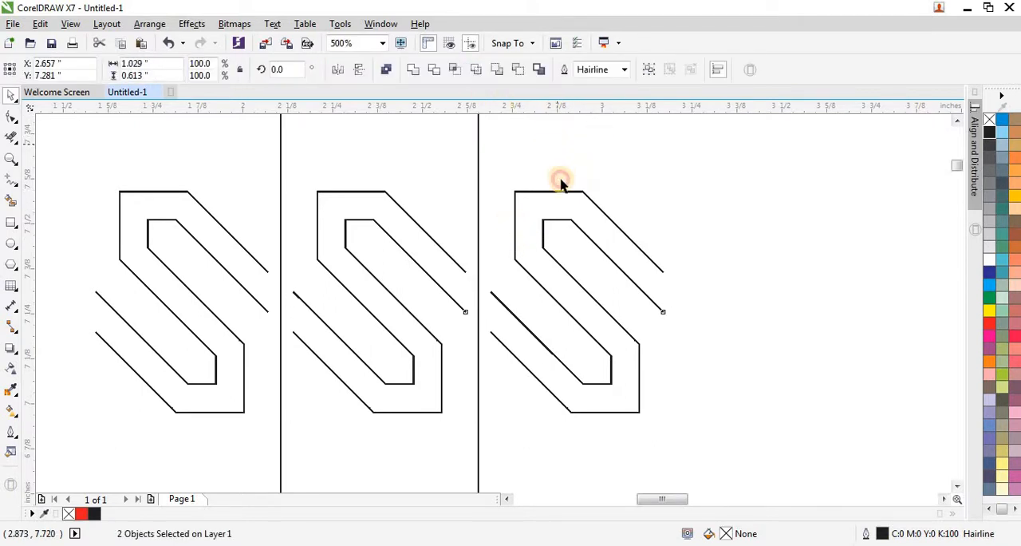
Step: Delete the third and first S outlines, keeping only the S between the two vertical lines
click(561, 195)
click(561, 192)
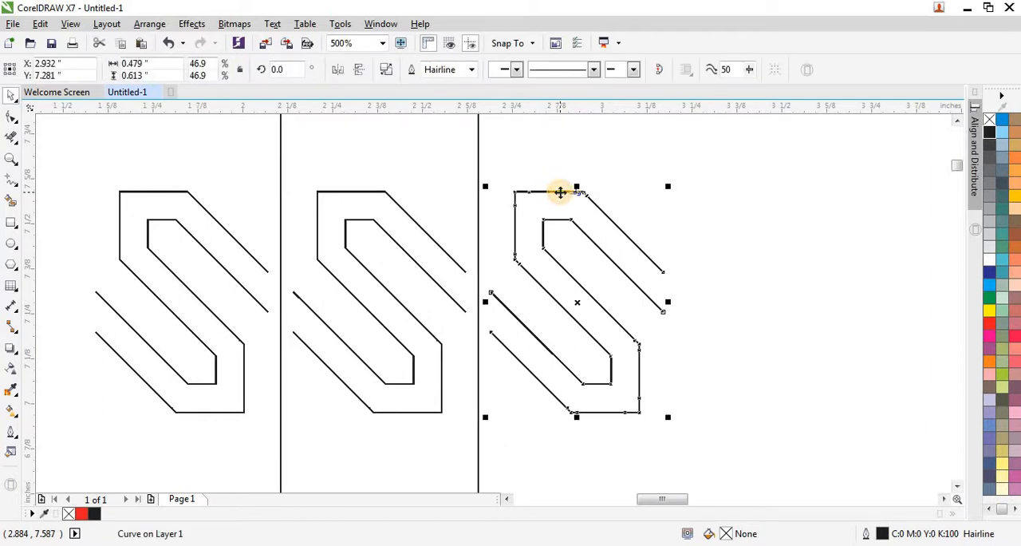
key(Delete)
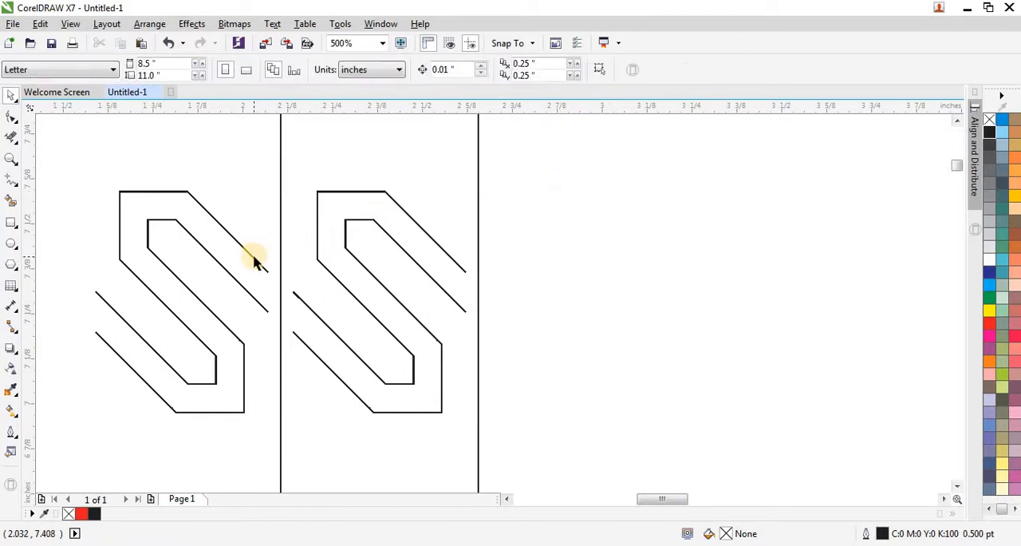
click(253, 261)
key(Delete)
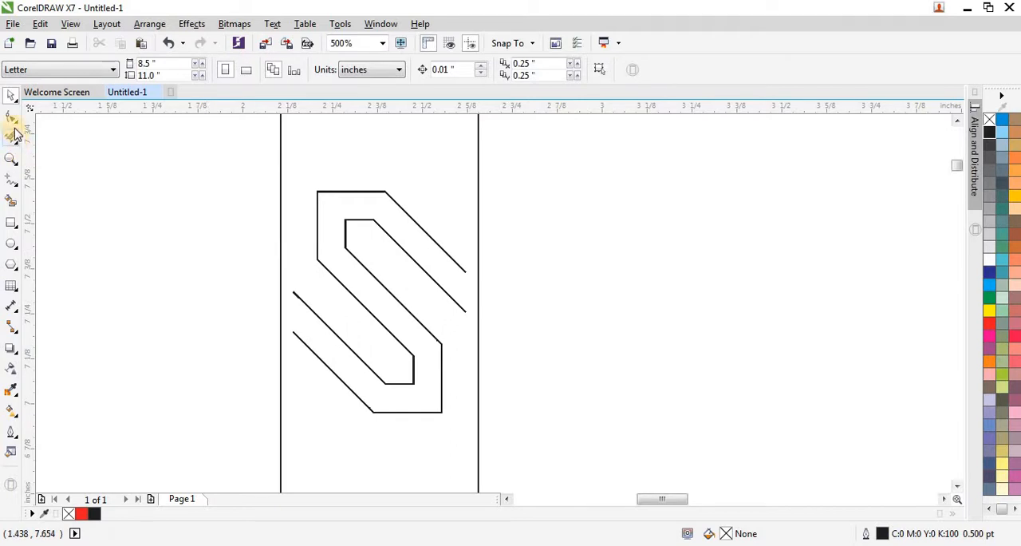
Step: Extend the S outline's open end nodes diagonally past the vertical line on each side with the Shape tool
click(303, 296)
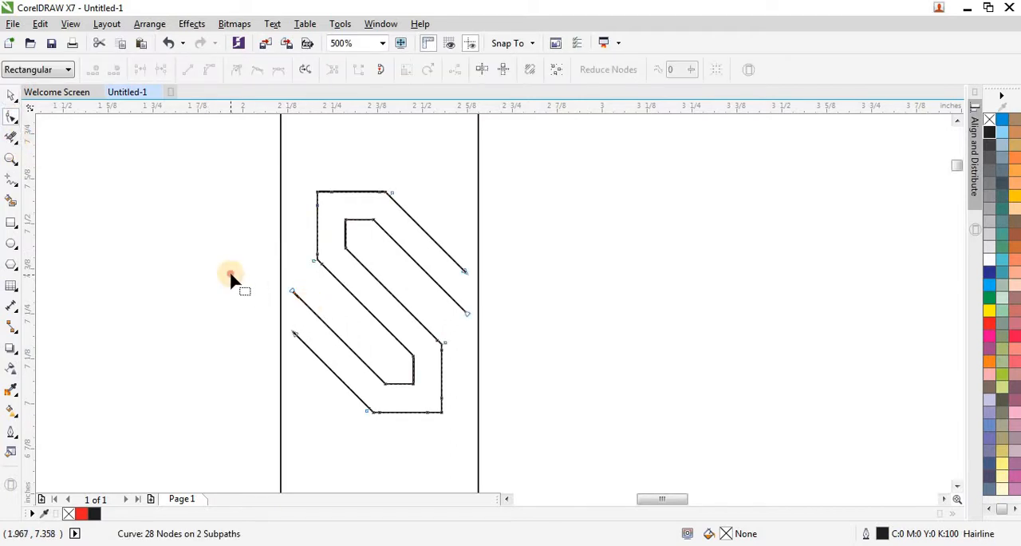
drag(231, 274, 252, 294)
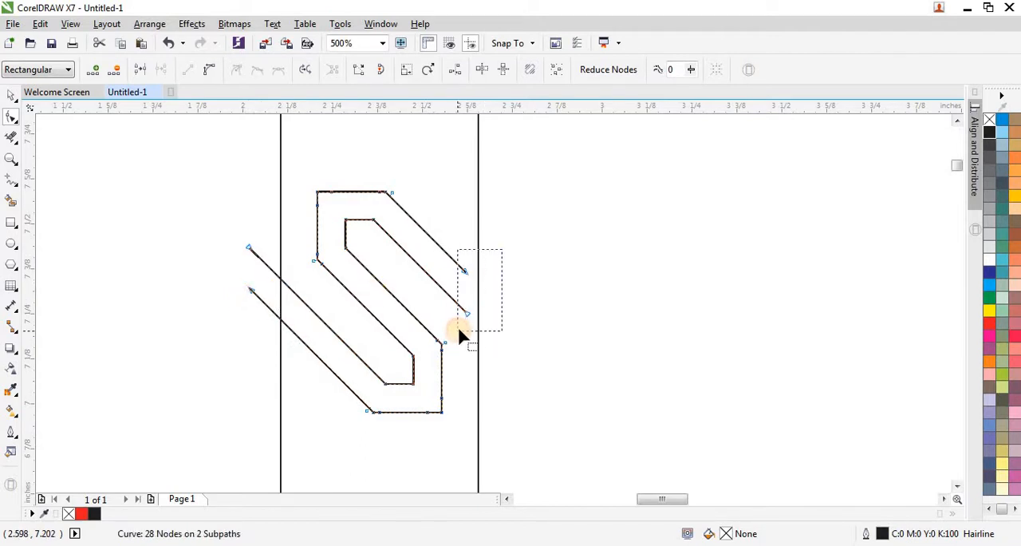
drag(463, 319, 498, 348)
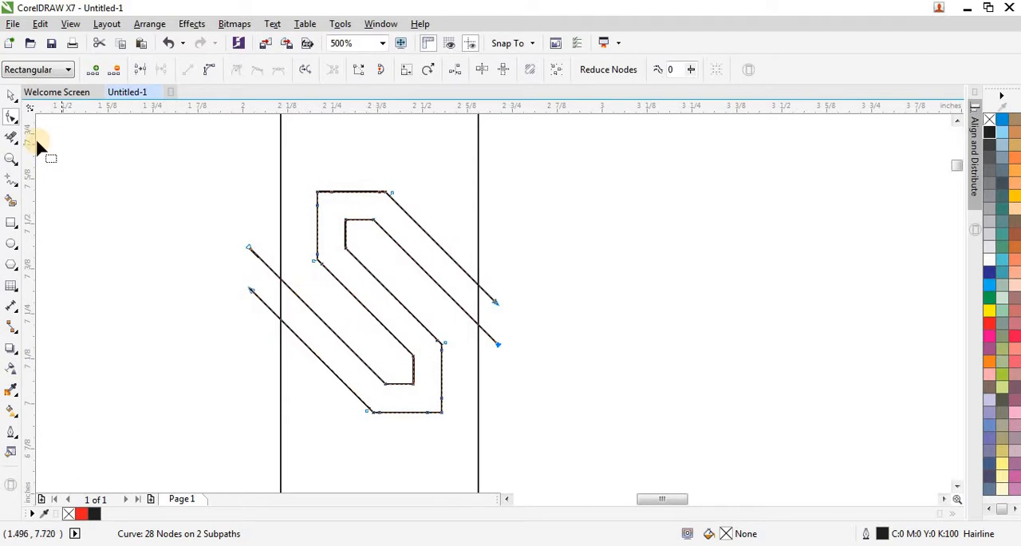
Step: Trim the S ends that overhang the two vertical lines with Virtual Segment Delete
click(13, 140)
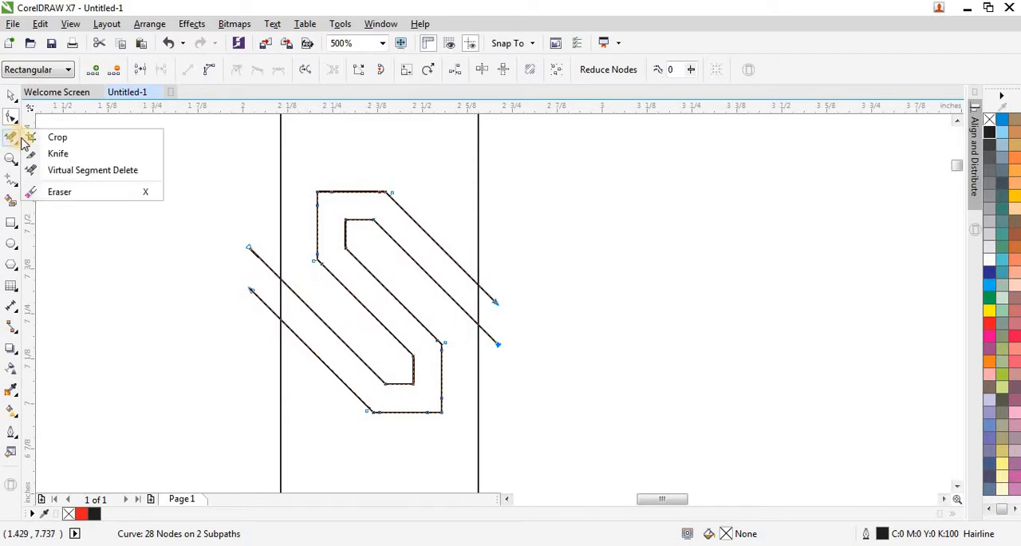
click(85, 171)
drag(212, 210, 269, 356)
drag(495, 371, 531, 284)
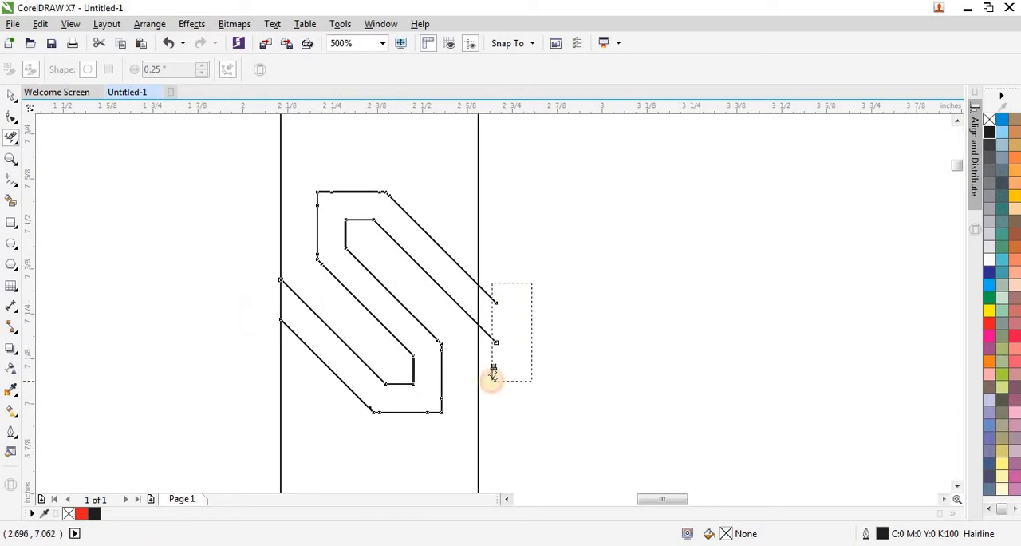
click(13, 97)
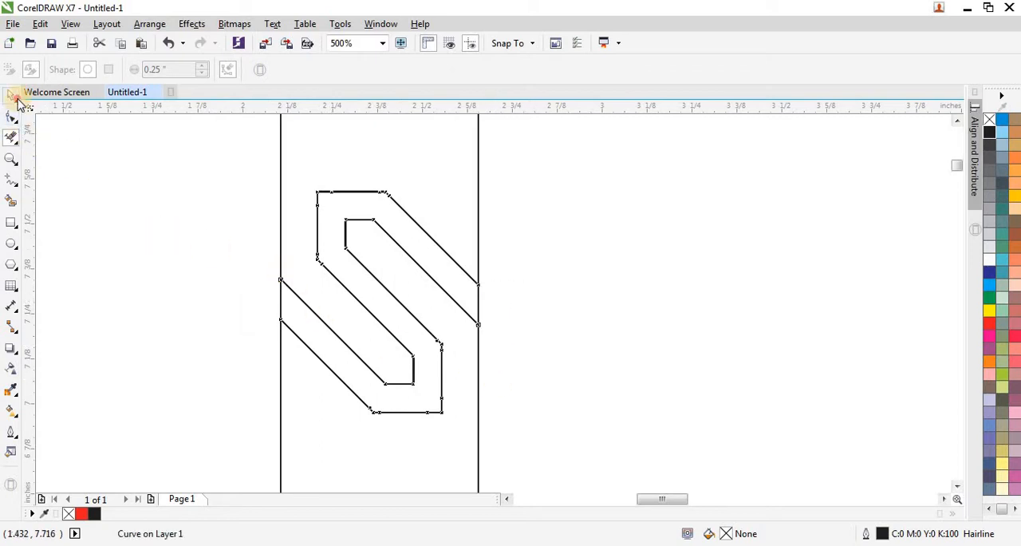
Step: Move the trimmed S clear of the two vertical lines and delete both lines
click(192, 244)
scroll(219, 259, down, 1)
drag(217, 204, 393, 343)
drag(300, 281, 456, 294)
drag(221, 171, 379, 435)
key(Delete)
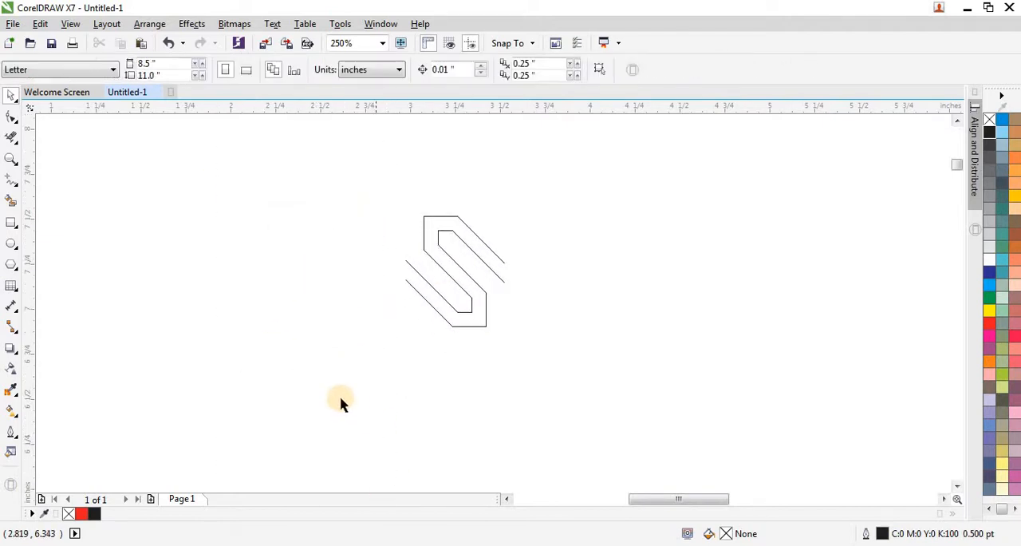
Step: Move the trimmed S outline below the existing border, just inside the page's left edge
scroll(342, 395, down, 1)
scroll(424, 367, down, 1)
drag(404, 327, 463, 394)
drag(431, 359, 305, 316)
Step: Try to place a copy of the S joined to its right-hand ends, and undo the copy
scroll(308, 313, up, 1)
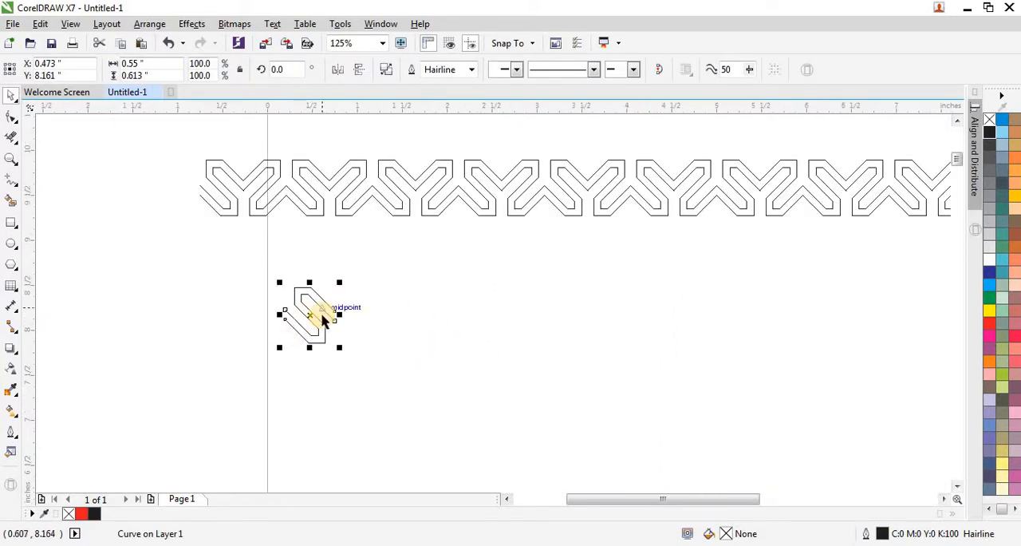
scroll(324, 320, up, 1)
scroll(241, 314, up, 1)
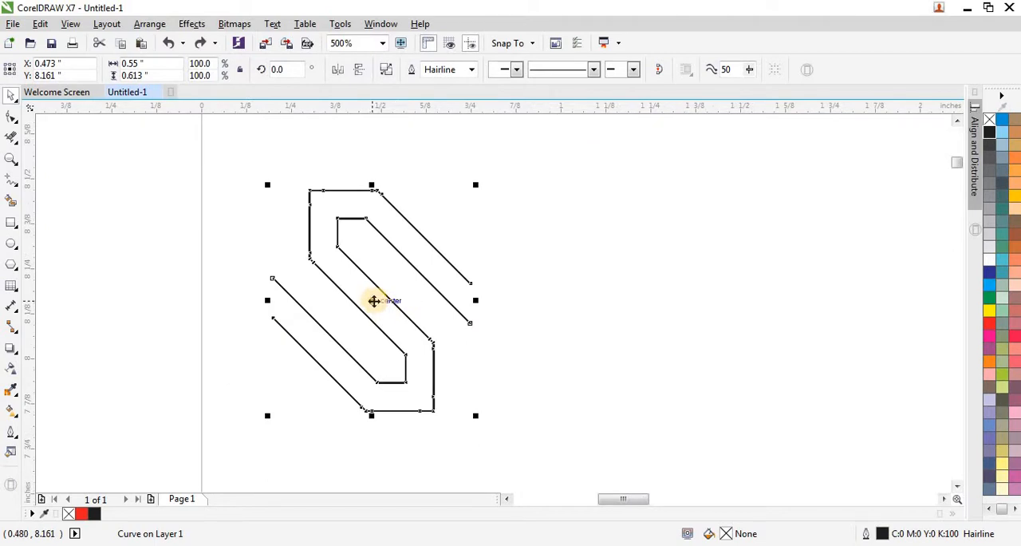
drag(374, 301, 565, 320)
scroll(474, 288, up, 3)
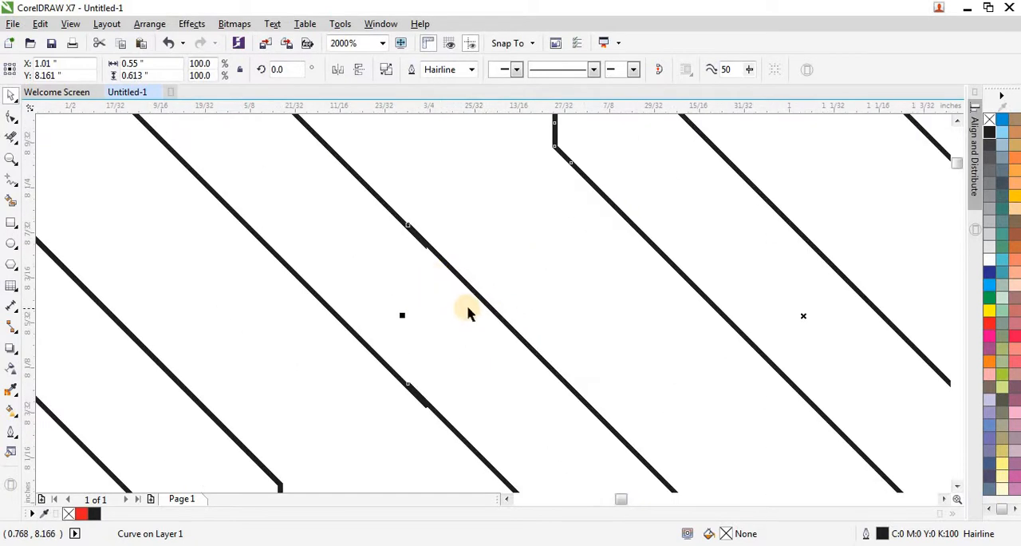
scroll(441, 293, down, 3)
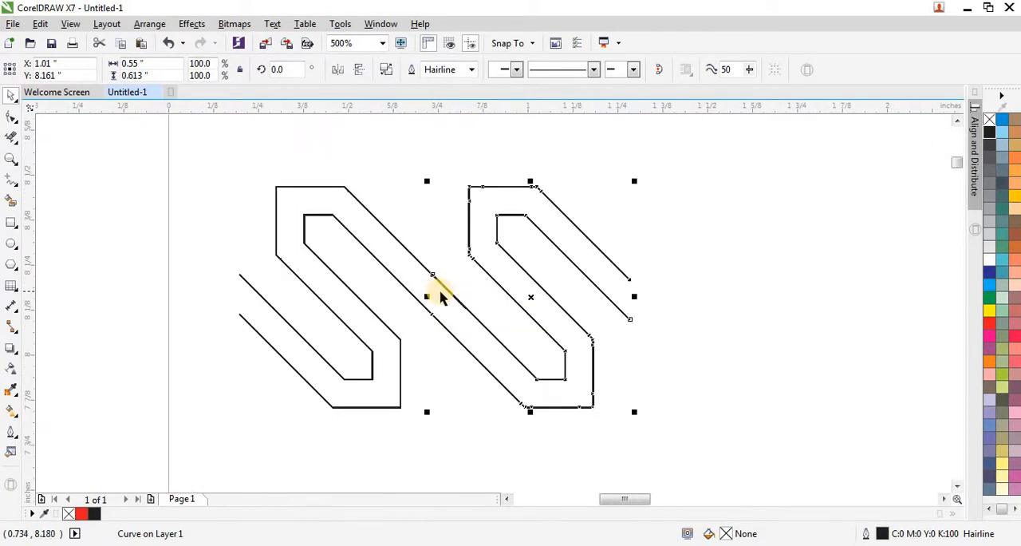
scroll(458, 294, up, 3)
key(ctrl+z)
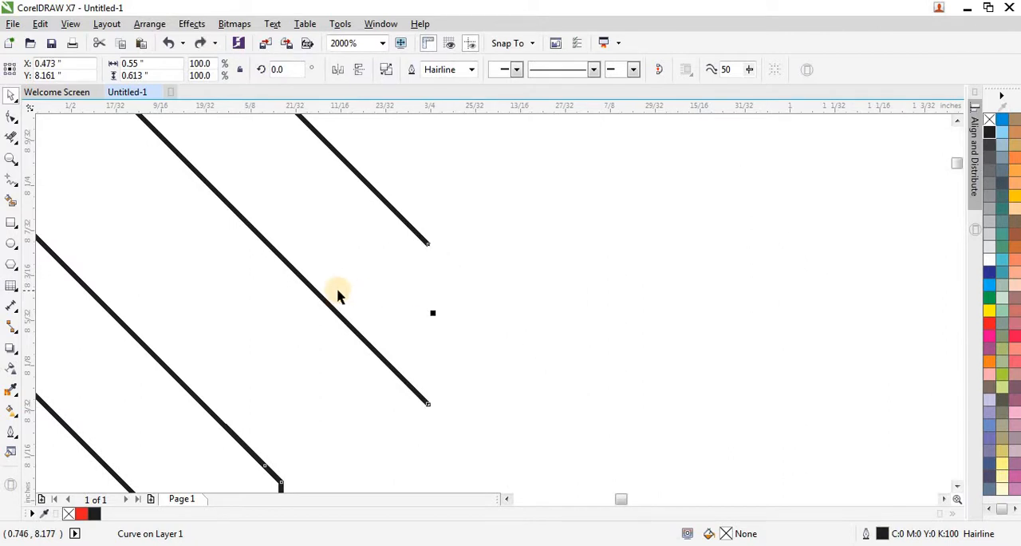
Step: Place a copy of the S about 0.54 inch to the right so its open ends meet the original's
scroll(280, 287, down, 3)
scroll(278, 275, up, 2)
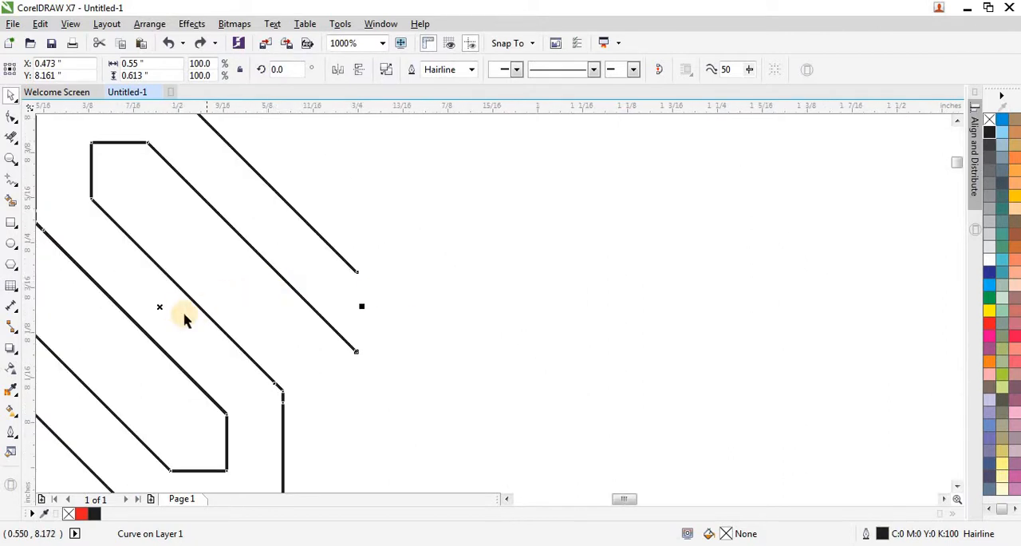
drag(162, 307, 545, 343)
scroll(316, 272, down, 2)
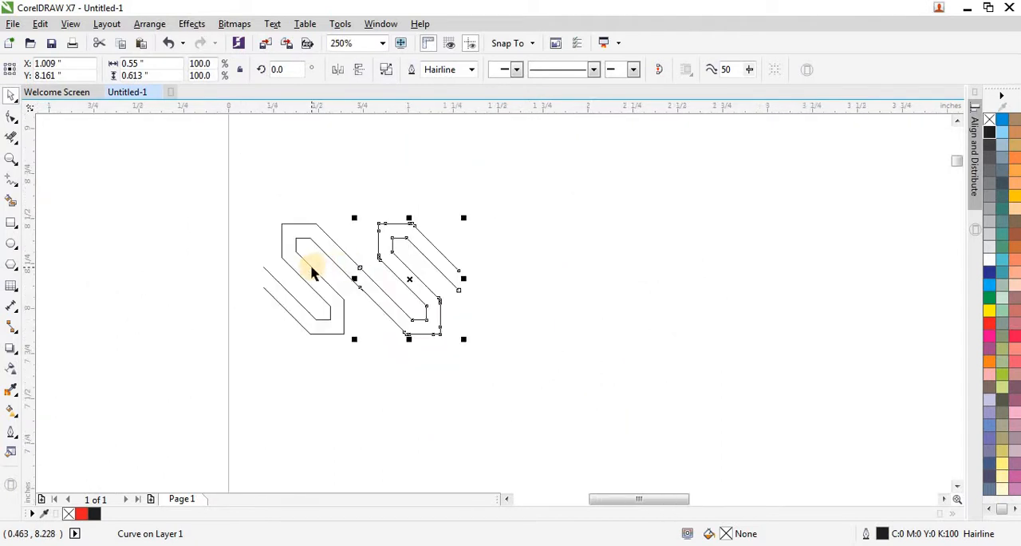
Step: Repeat the S duplication at the same spacing until the joined row extends past the page's right edge
key(ctrl+d)
key(ctrl+d)
key(ctrl+d)
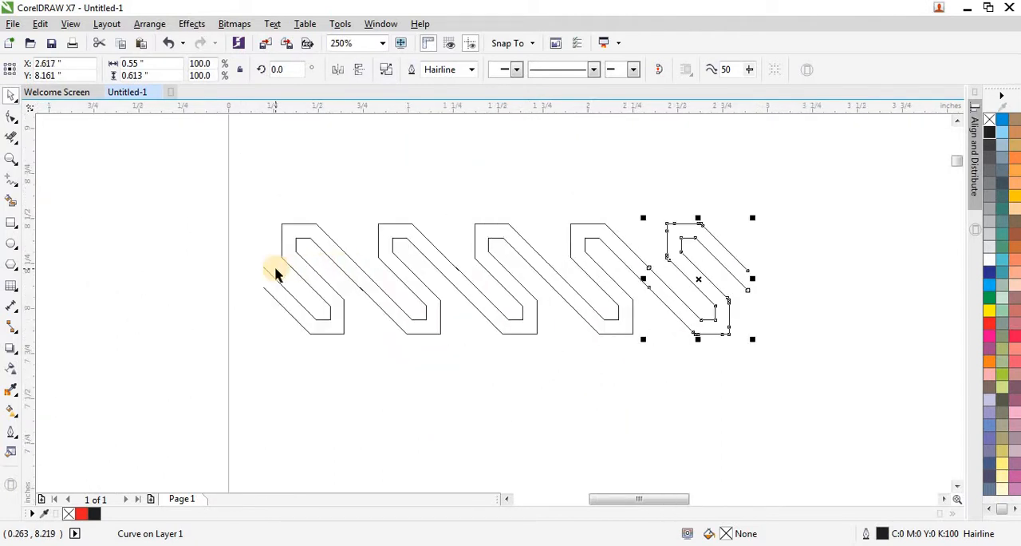
scroll(277, 273, down, 1)
key(ctrl+d)
key(ctrl+d)
key(ctrl+d)
key(ctrl+d)
key(ctrl+d)
key(ctrl+d)
key(ctrl+d)
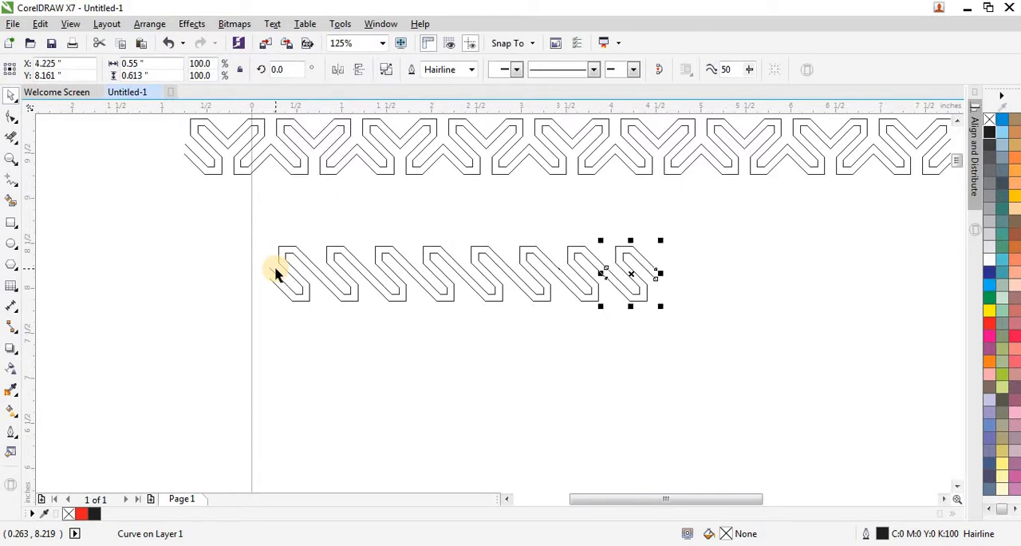
key(ctrl+d)
scroll(271, 274, down, 1)
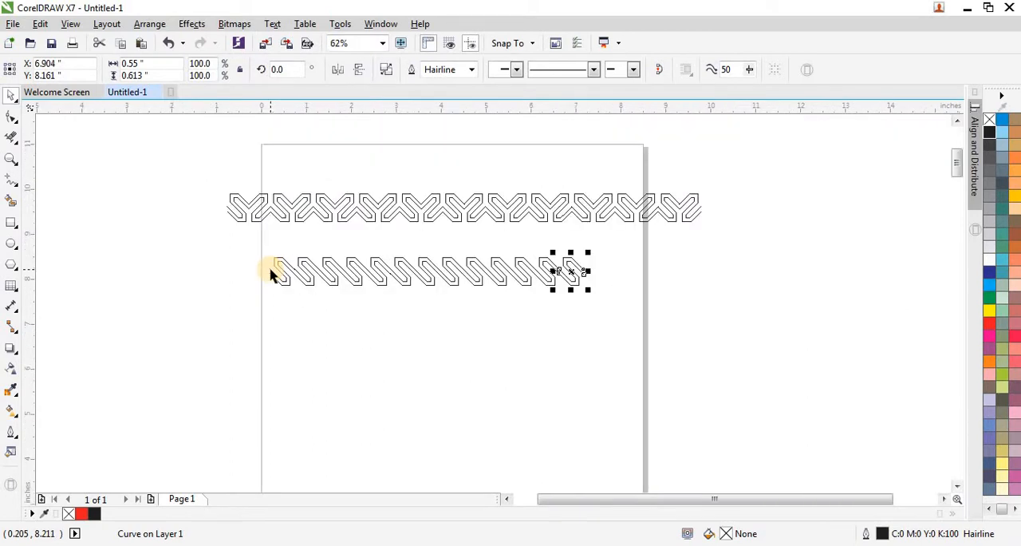
key(ctrl+d)
key(ctrl+d)
key(ctrl+d)
key(ctrl+d)
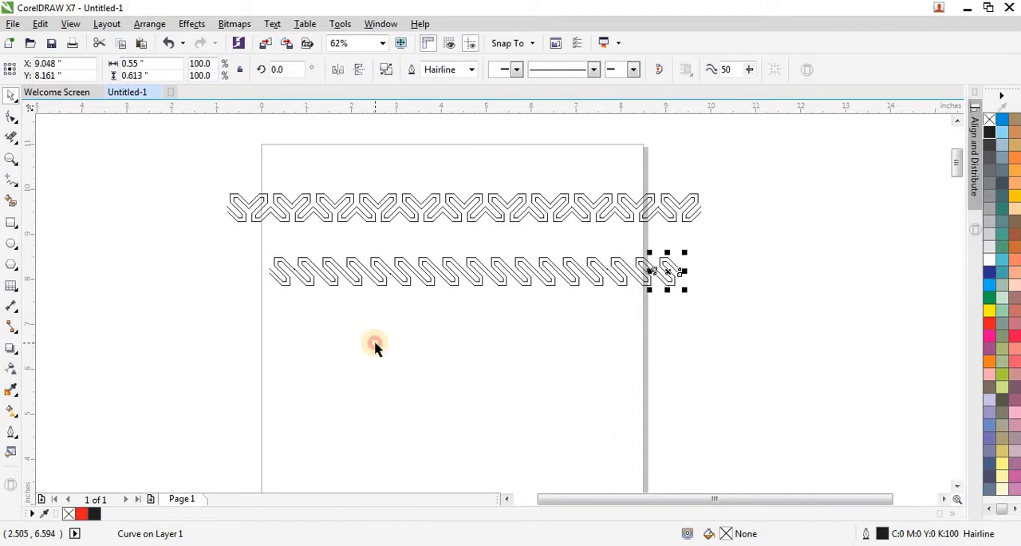
click(376, 343)
Step: Move the whole row of joined S outlines up and slightly left, closer beneath the upper border
drag(232, 237, 727, 313)
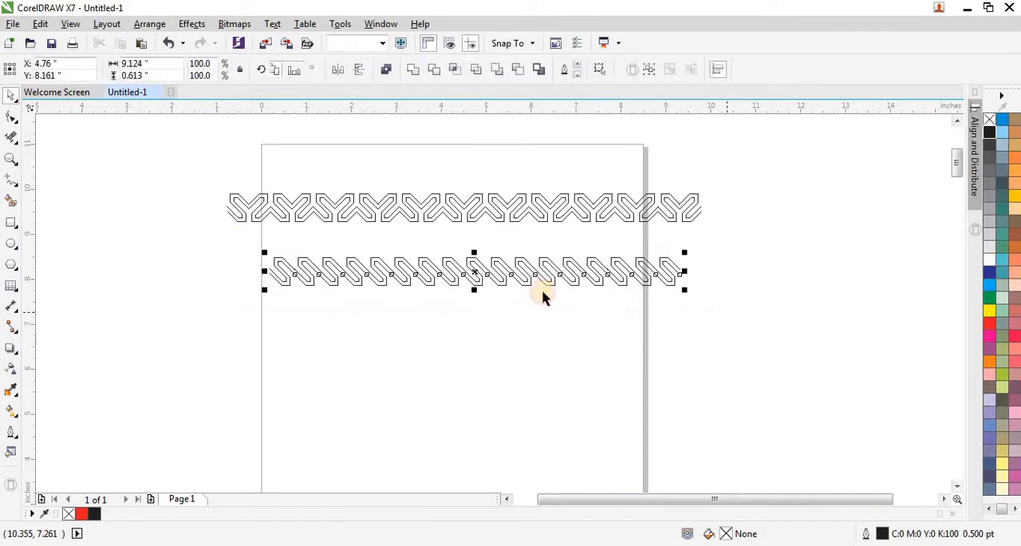
drag(467, 273, 455, 253)
click(376, 307)
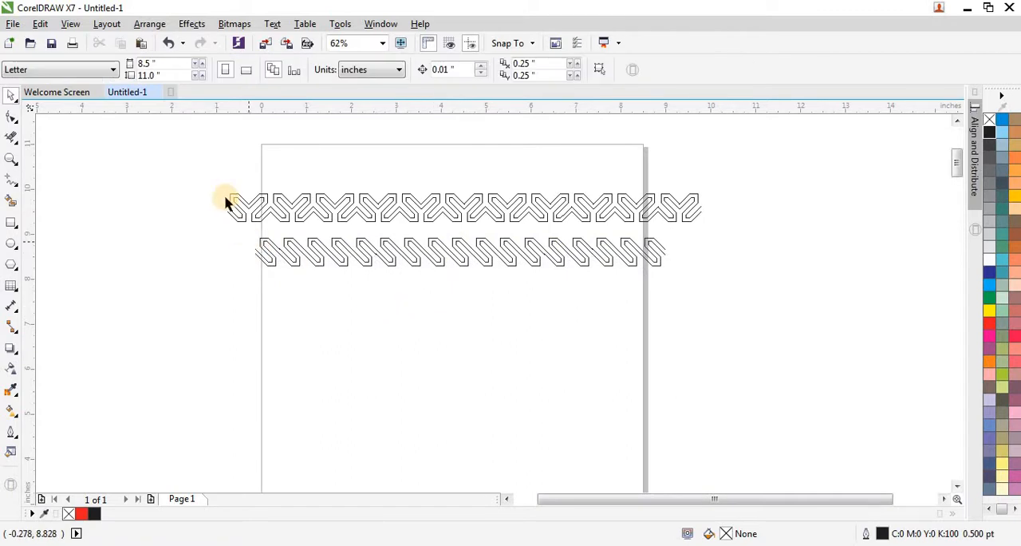
Step: Place a copy of the upper border's first pair of mirrored S outlines below the joined S row
drag(206, 172, 292, 307)
scroll(293, 307, up, 2)
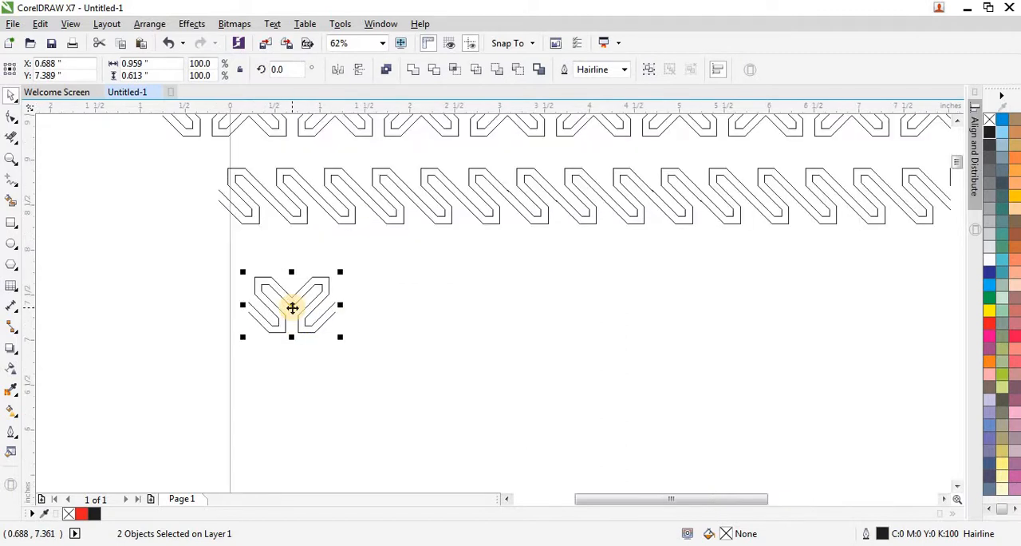
key(shift+F2)
scroll(296, 247, down, 1)
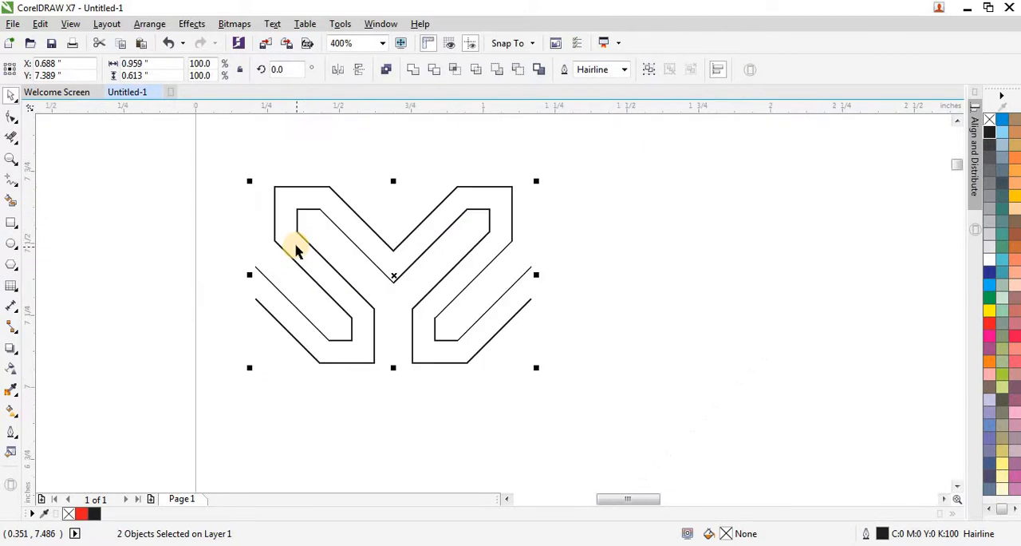
Step: Draw a rectangle about 0.078 by 0.046 inch across the left S's lower vertical band and give it a Hairline outline
click(15, 228)
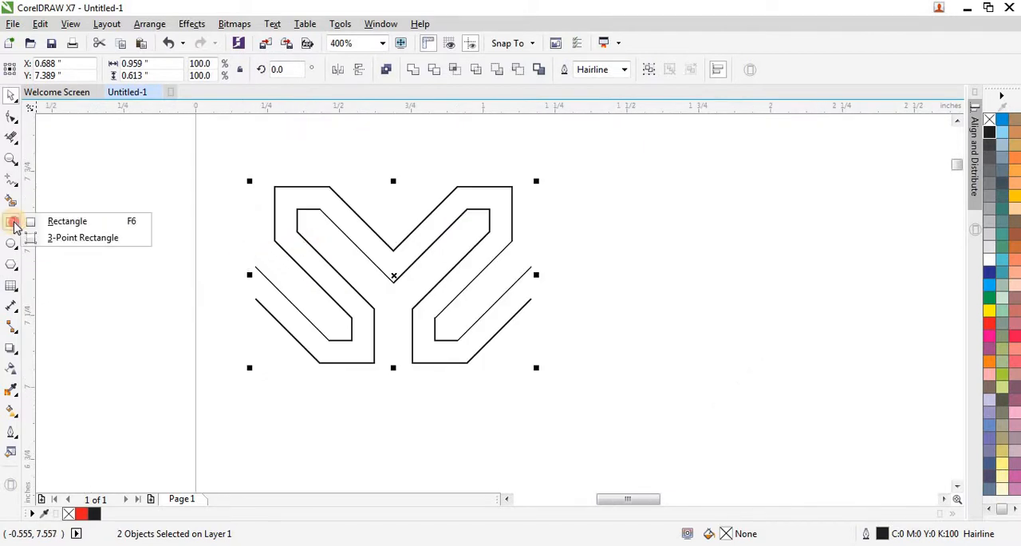
click(110, 241)
scroll(372, 358, up, 2)
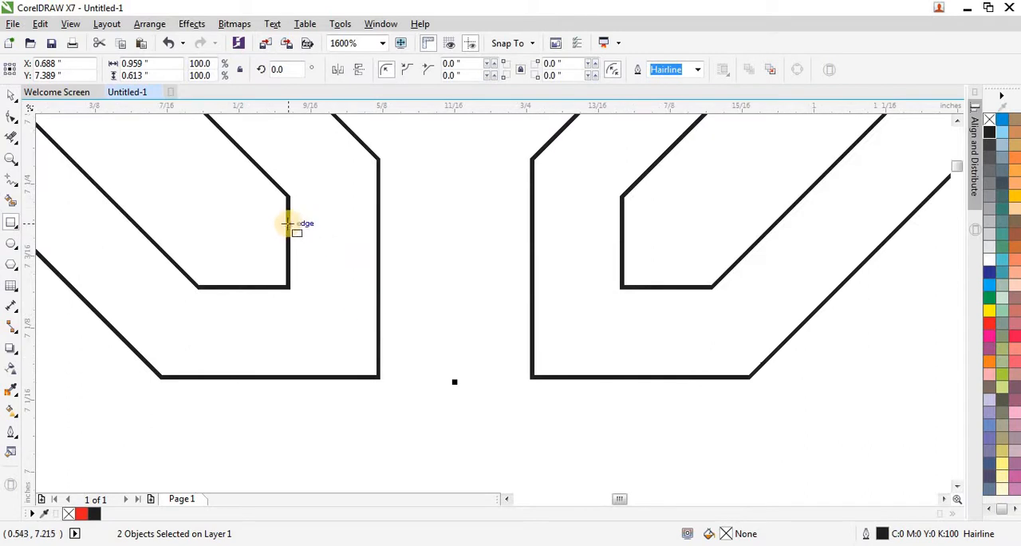
drag(287, 224, 381, 279)
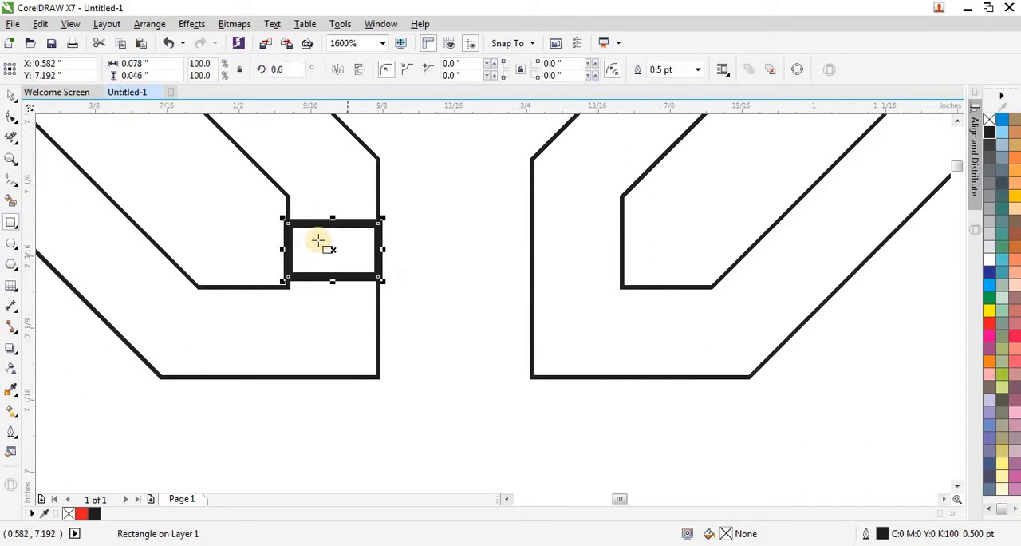
click(699, 70)
click(695, 91)
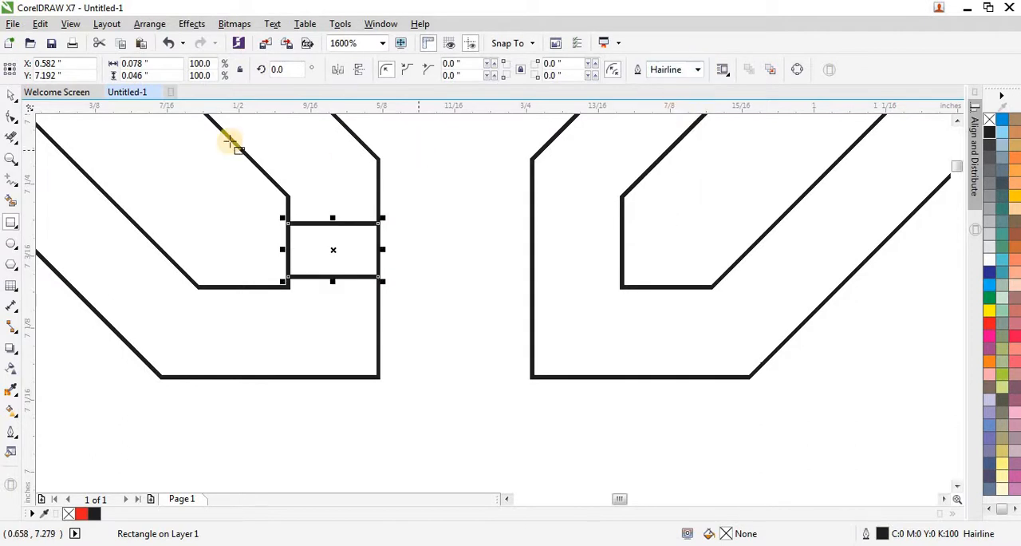
Step: Stretch the rectangle vertically beyond both ends of the S outline into a strip about 0.93 inch tall
click(11, 95)
scroll(270, 179, down, 1)
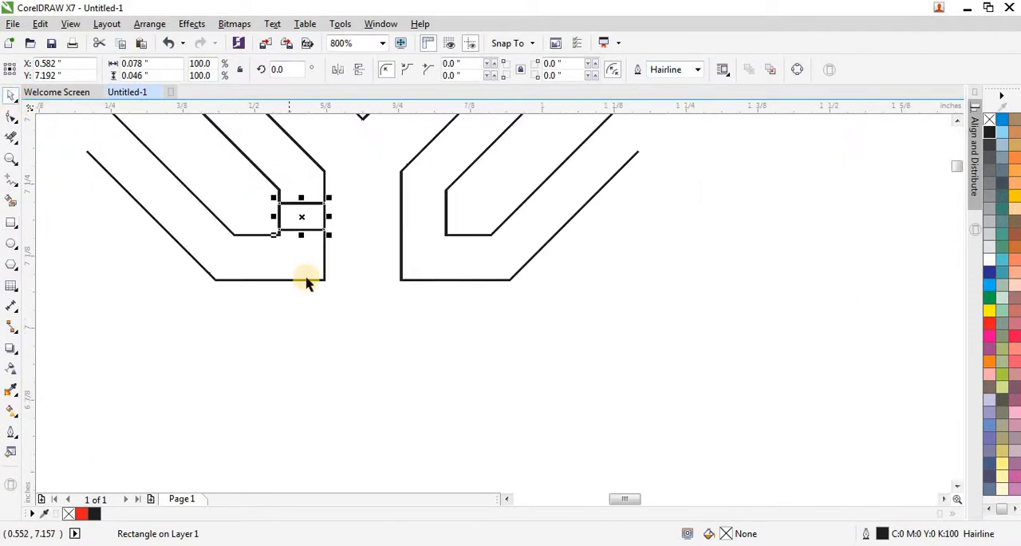
drag(318, 412, 316, 411)
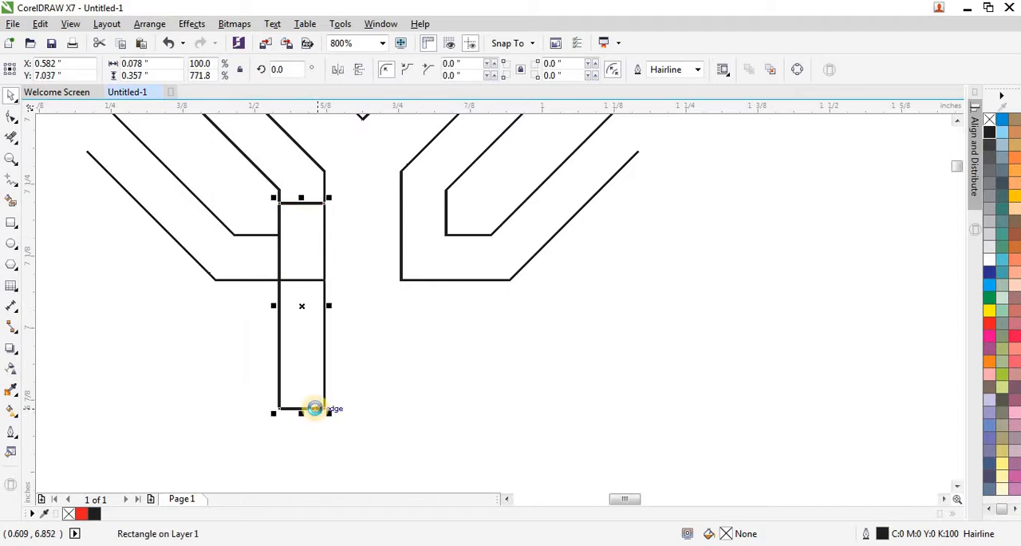
scroll(316, 411, down, 3)
drag(315, 350, 315, 257)
scroll(316, 376, up, 2)
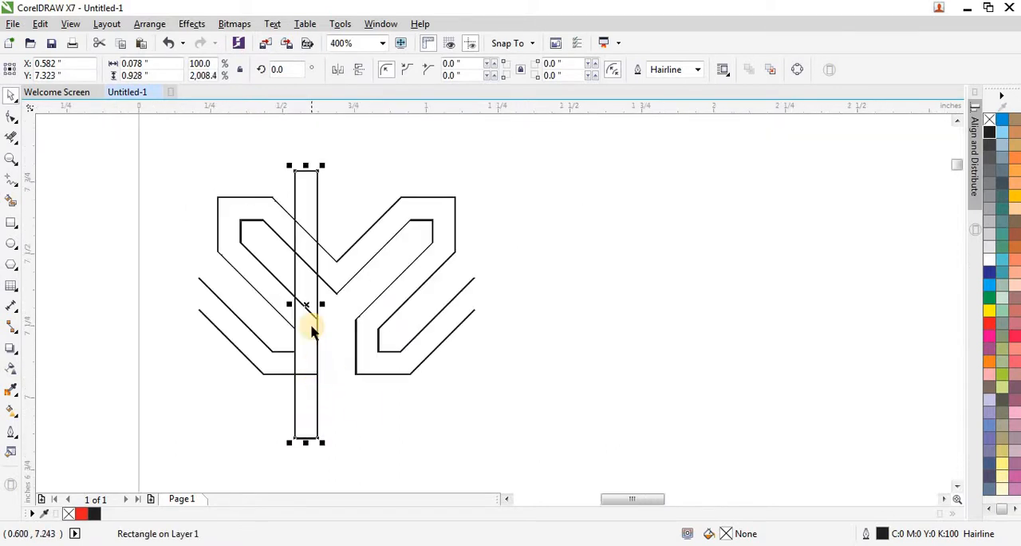
Step: Move the strip onto the left S's diagonal band and rotate it to 45 degrees
drag(306, 302, 280, 292)
click(280, 293)
drag(266, 156, 191, 221)
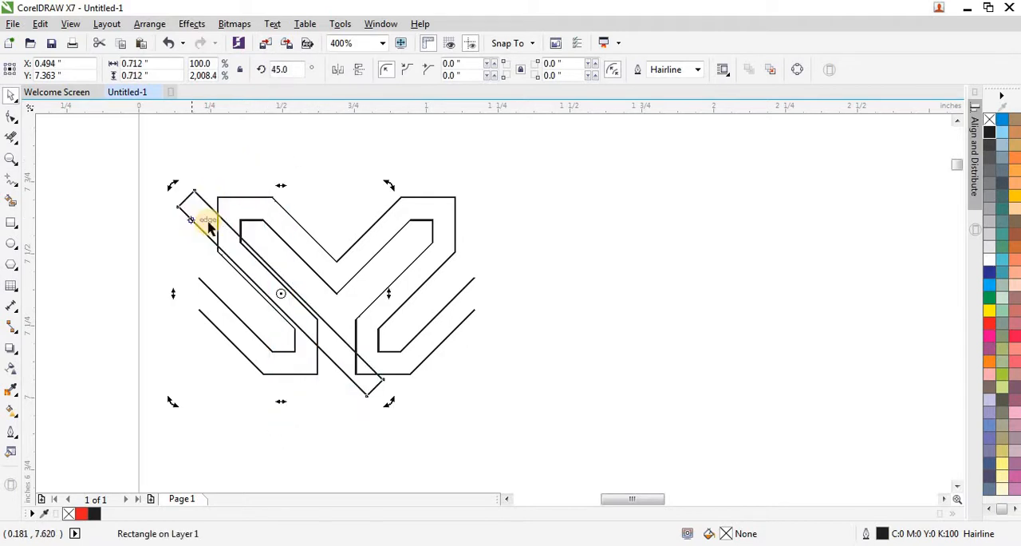
click(190, 200)
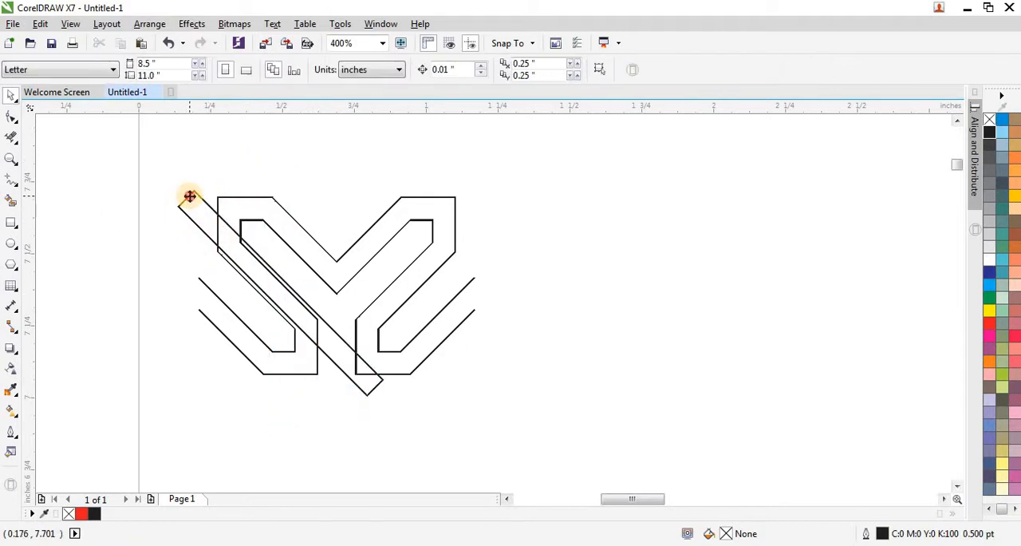
click(190, 196)
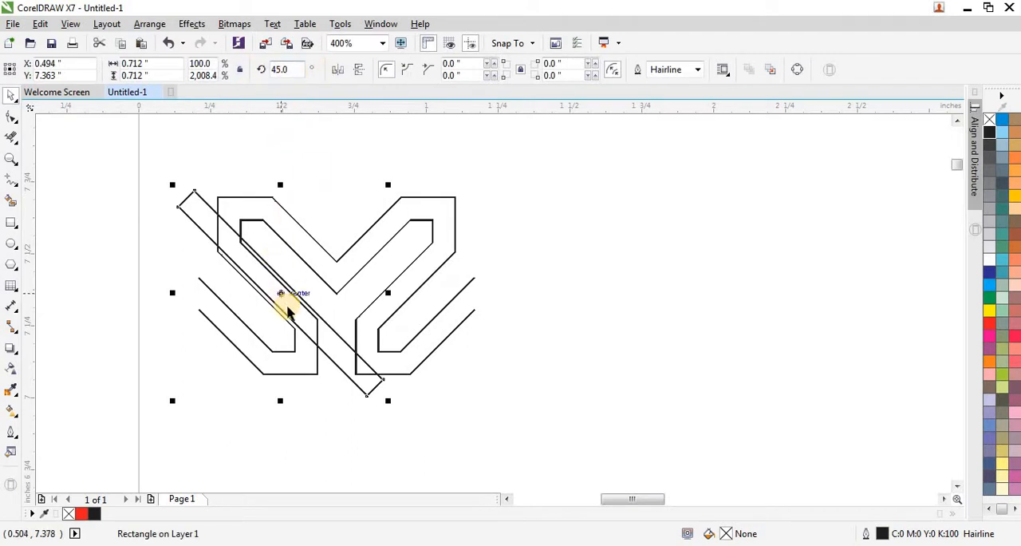
Step: Move the diagonal strip about 0.36 inch right to cross the right S, and mirror a copy horizontally across the left S
drag(283, 297, 381, 276)
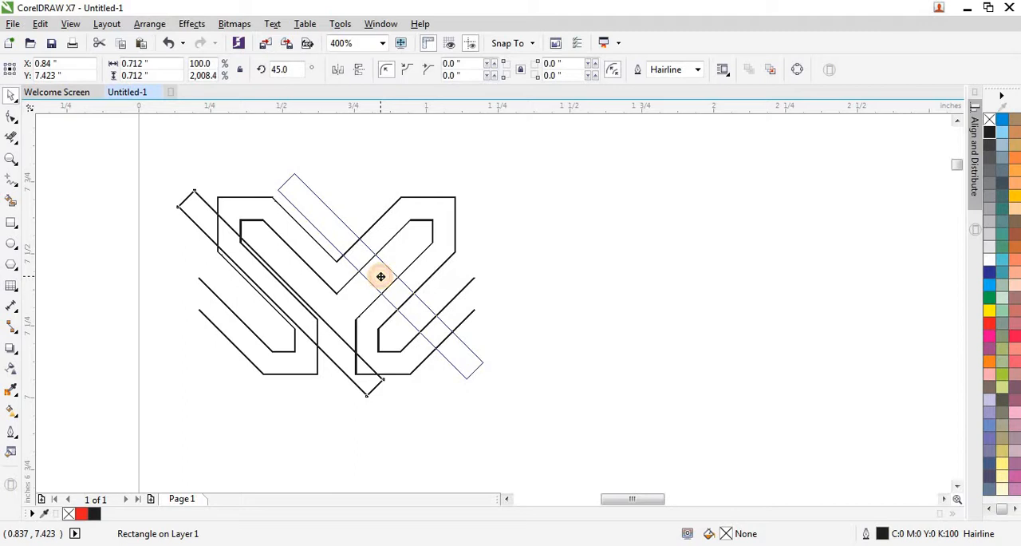
drag(383, 276, 383, 276)
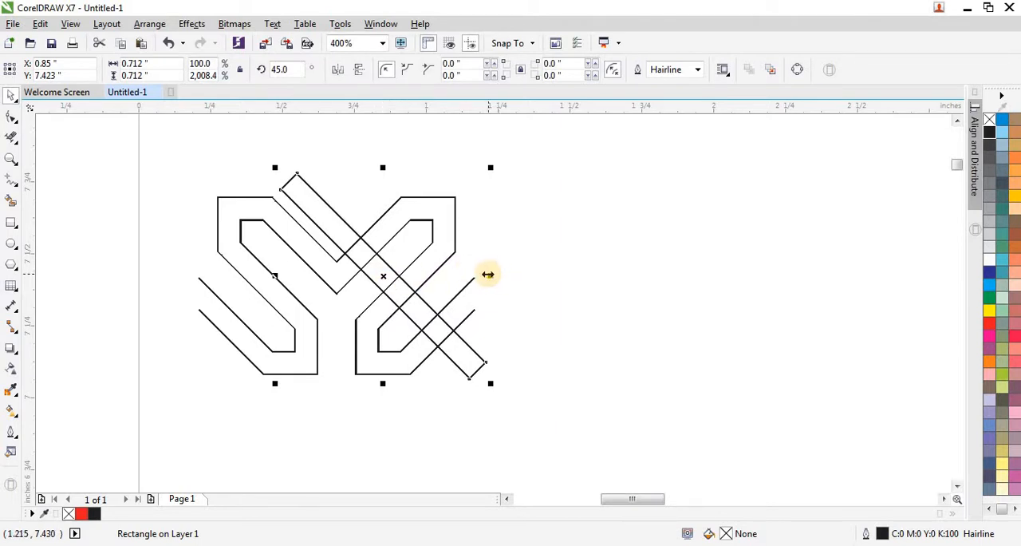
drag(493, 274, 278, 287)
scroll(339, 243, up, 2)
scroll(330, 272, up, 2)
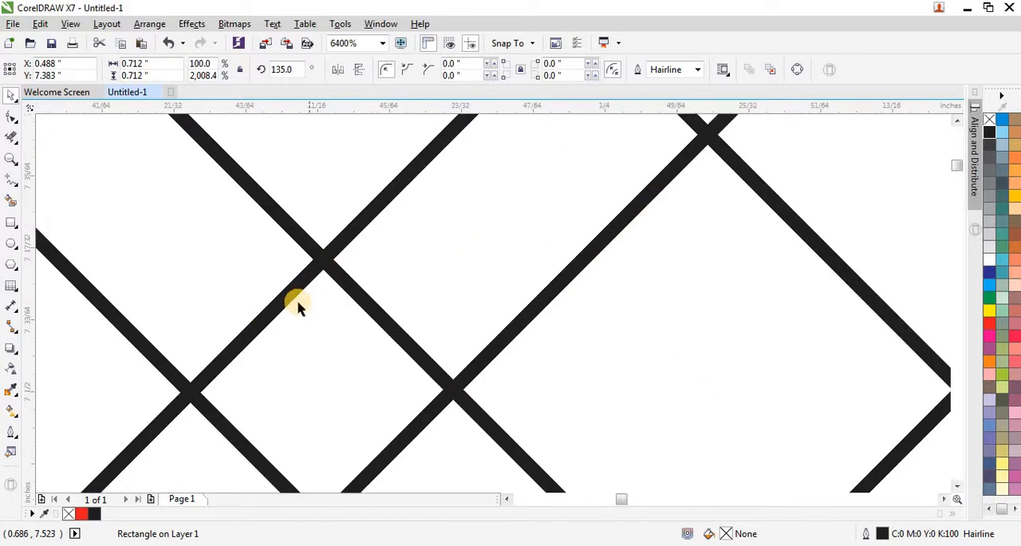
scroll(283, 291, down, 4)
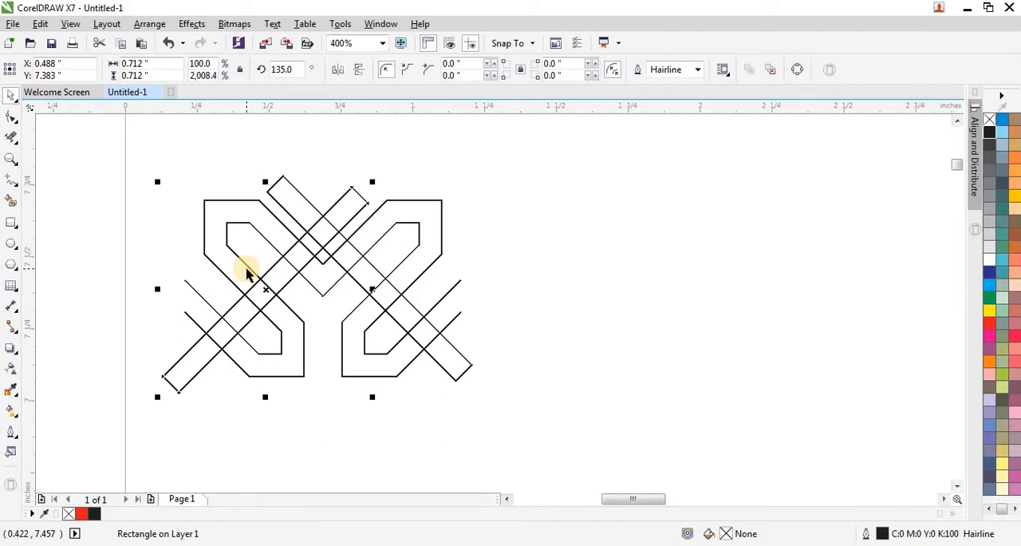
scroll(246, 271, down, 1)
scroll(246, 270, up, 1)
scroll(309, 231, up, 1)
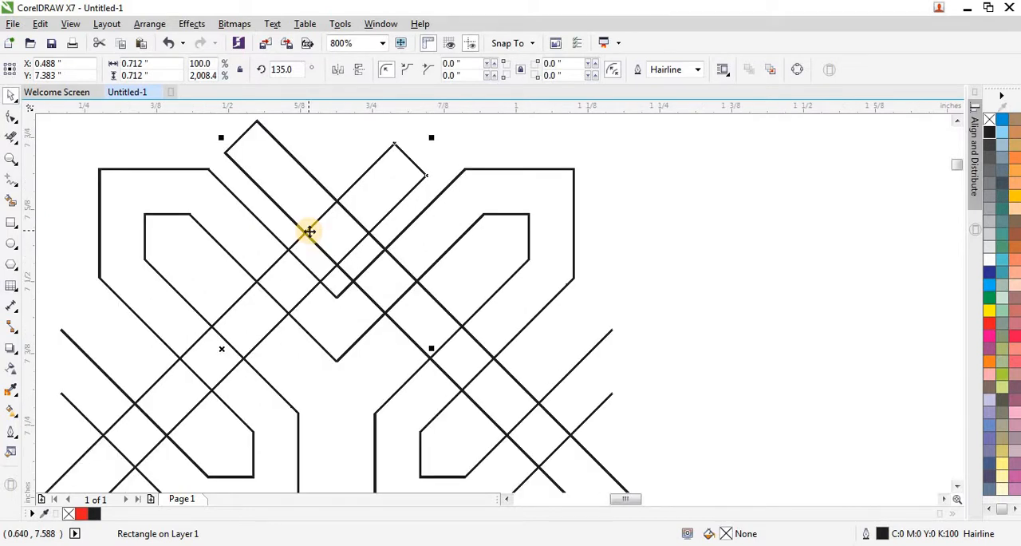
scroll(309, 232, down, 1)
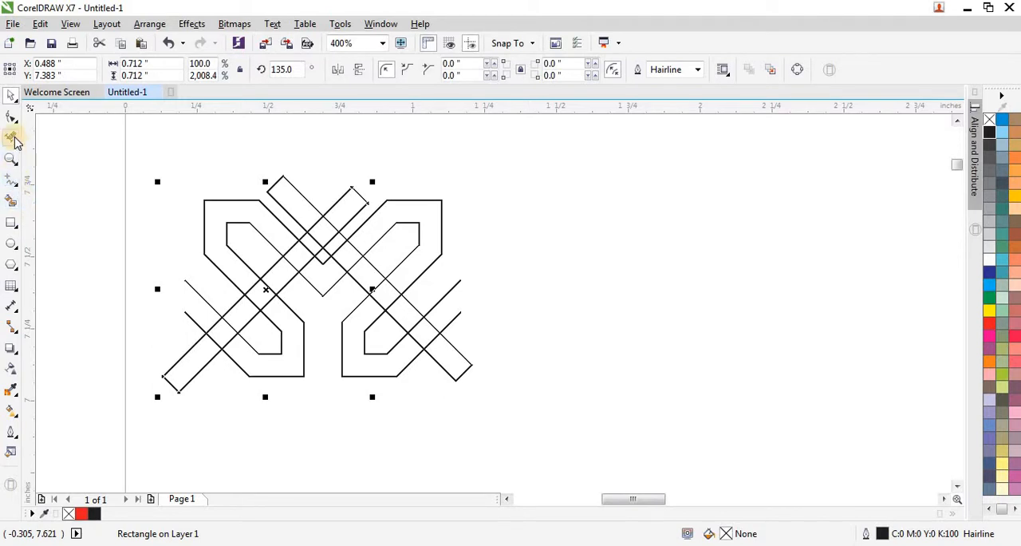
Step: Draw a straight vertical line about 0.69 inch long left of the S pair and give it a Hairline outline
click(13, 189)
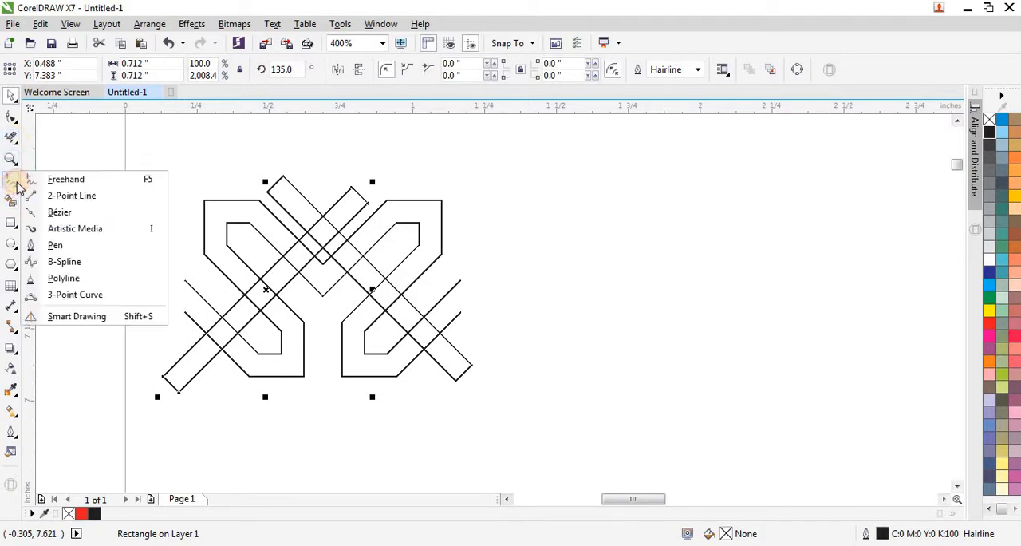
click(64, 178)
click(120, 196)
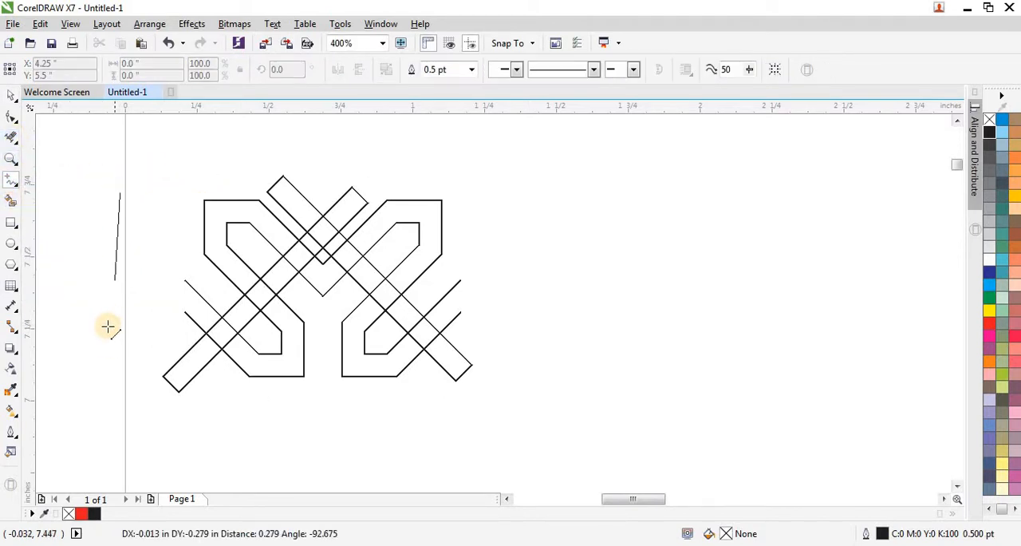
click(120, 391)
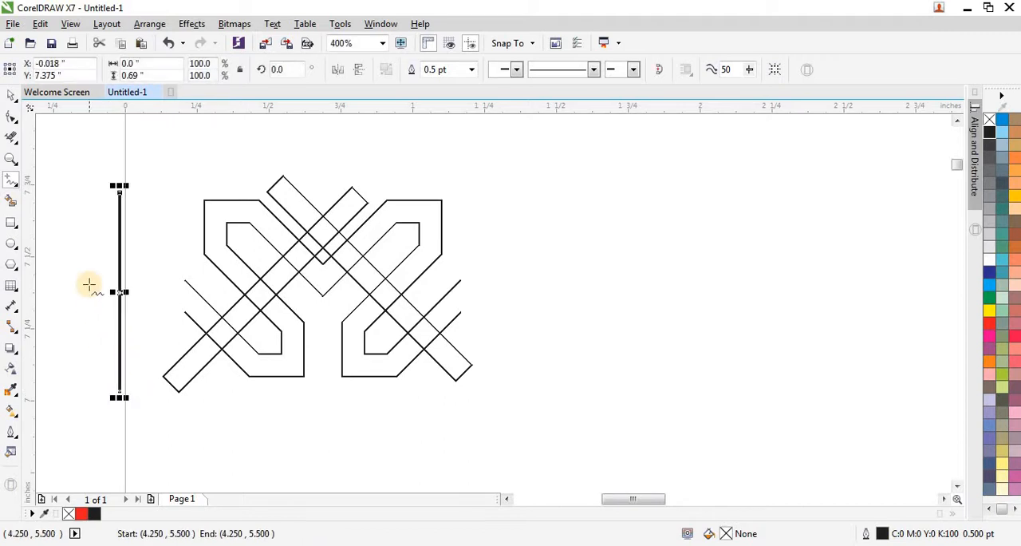
click(473, 71)
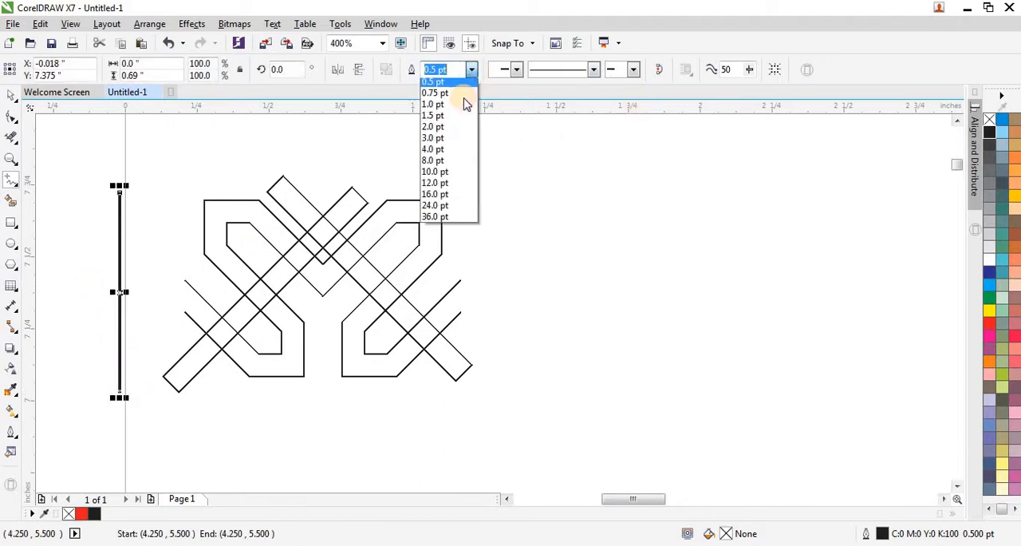
scroll(466, 100, up, 1)
click(465, 99)
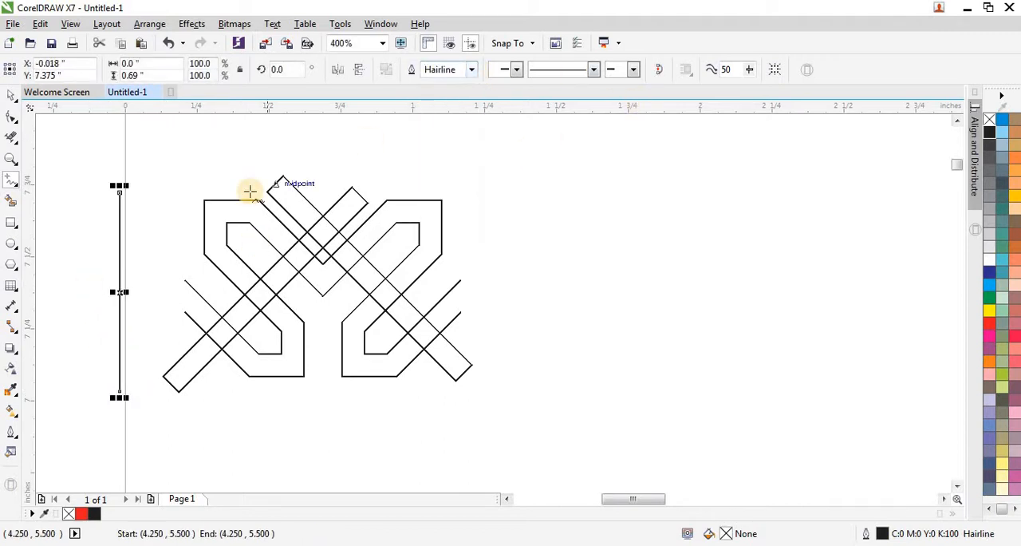
Step: Move the vertical line onto the left S's open ends and place a copy at the right S's open ends
click(11, 95)
drag(120, 292, 220, 318)
scroll(187, 312, up, 2)
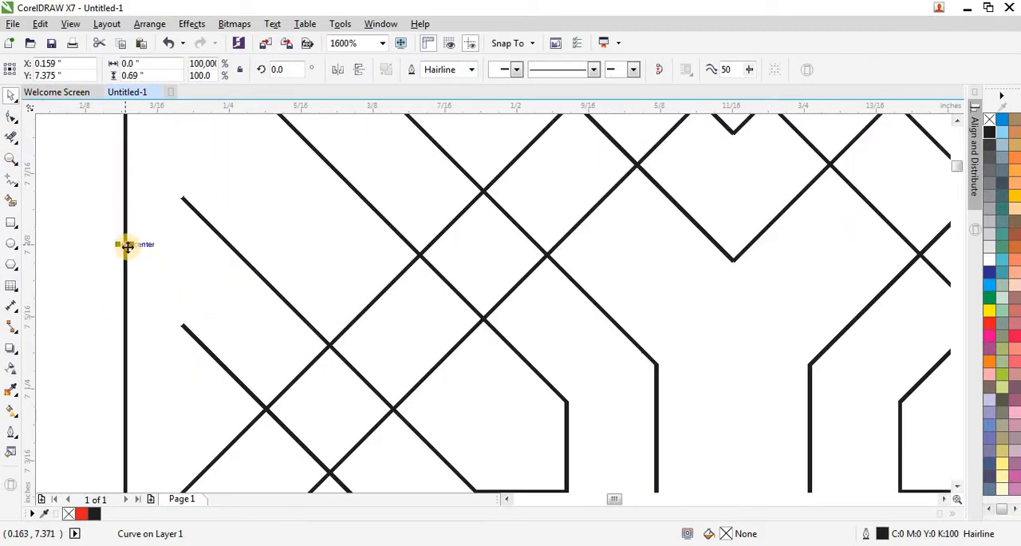
drag(127, 245, 732, 293)
scroll(186, 249, down, 1)
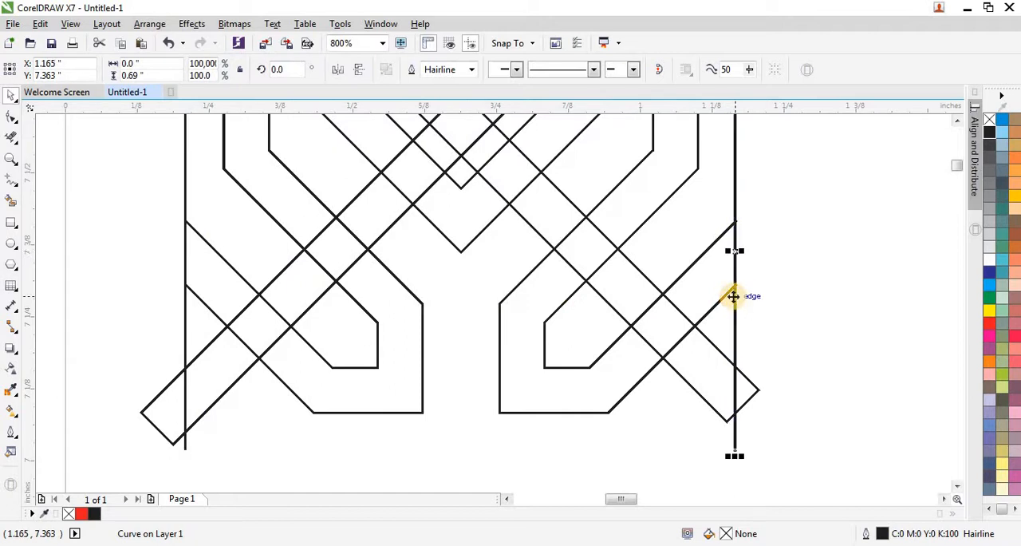
Step: Shift the copied vertical line about 0.002 inch right to align it with the tips of the right S's open ends
scroll(734, 292, up, 2)
scroll(606, 312, down, 1)
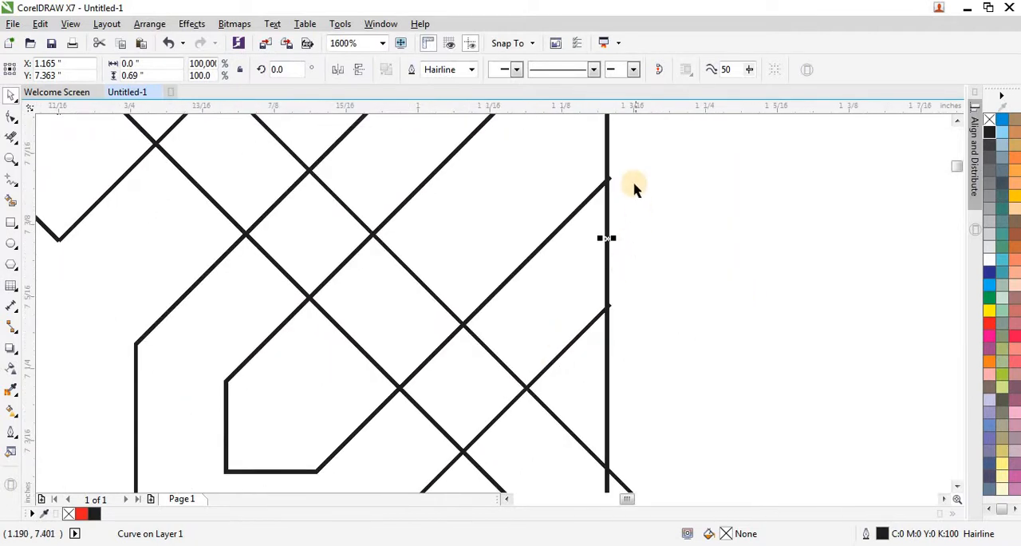
scroll(633, 187, up, 3)
scroll(335, 303, down, 1)
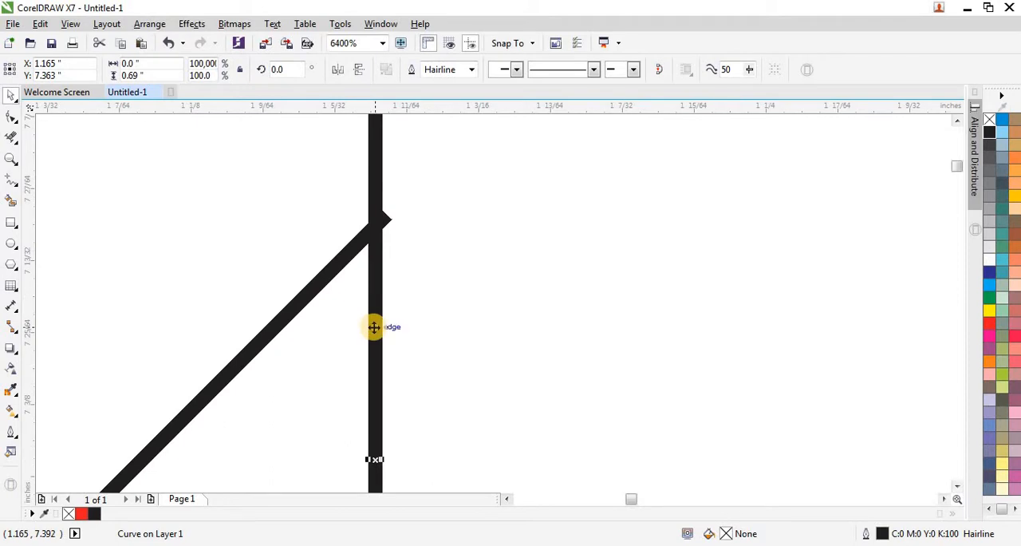
drag(374, 328, 380, 321)
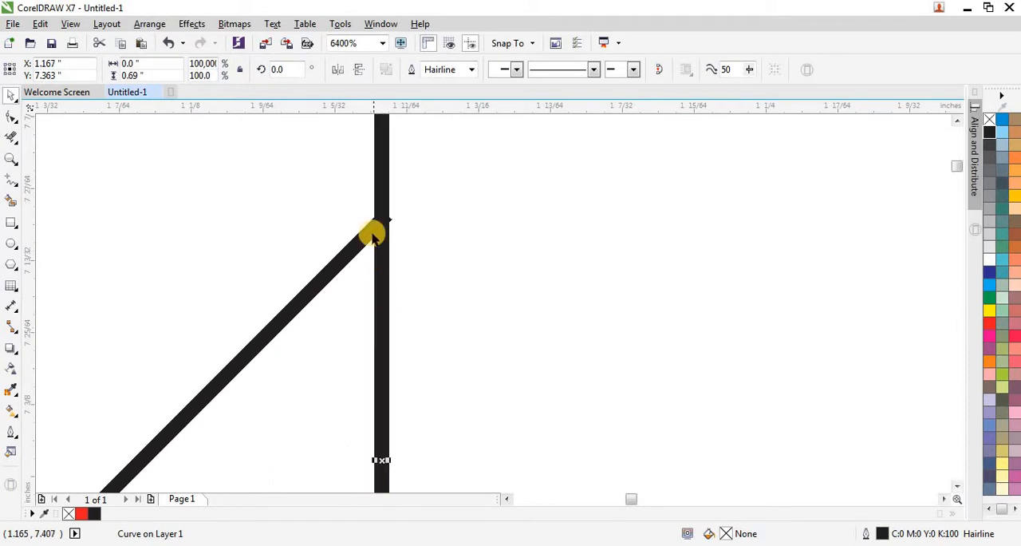
scroll(381, 221, up, 1)
scroll(380, 221, down, 4)
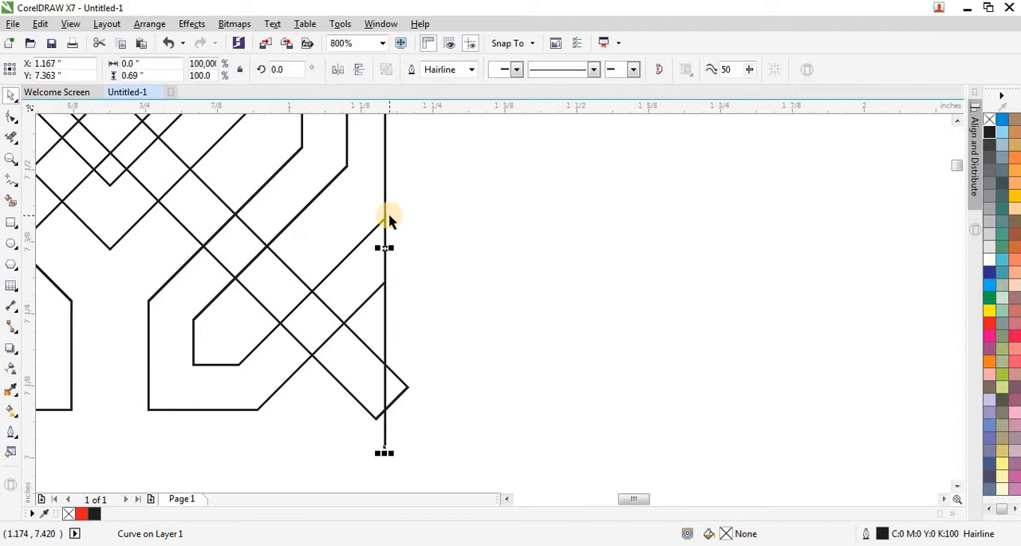
scroll(388, 220, down, 1)
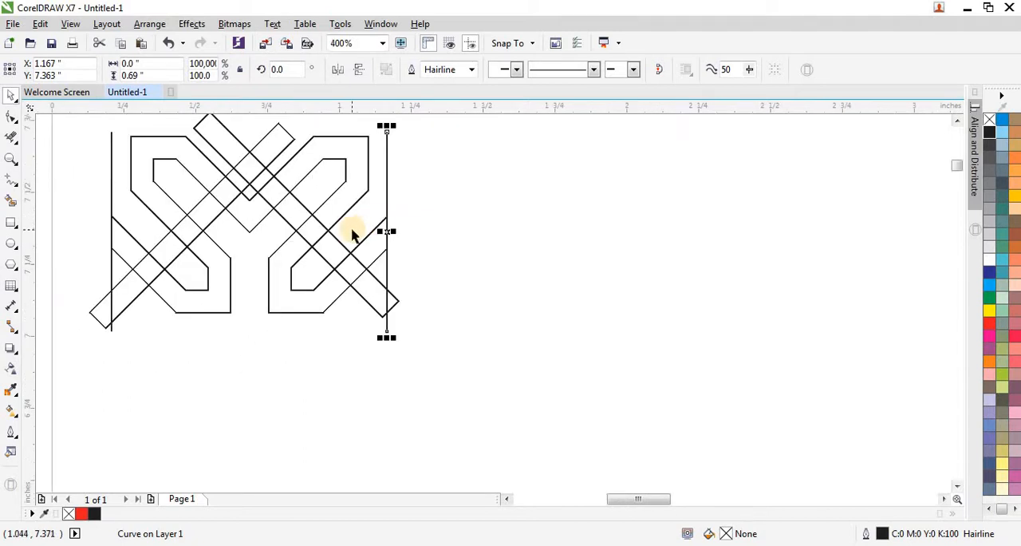
scroll(351, 231, up, 1)
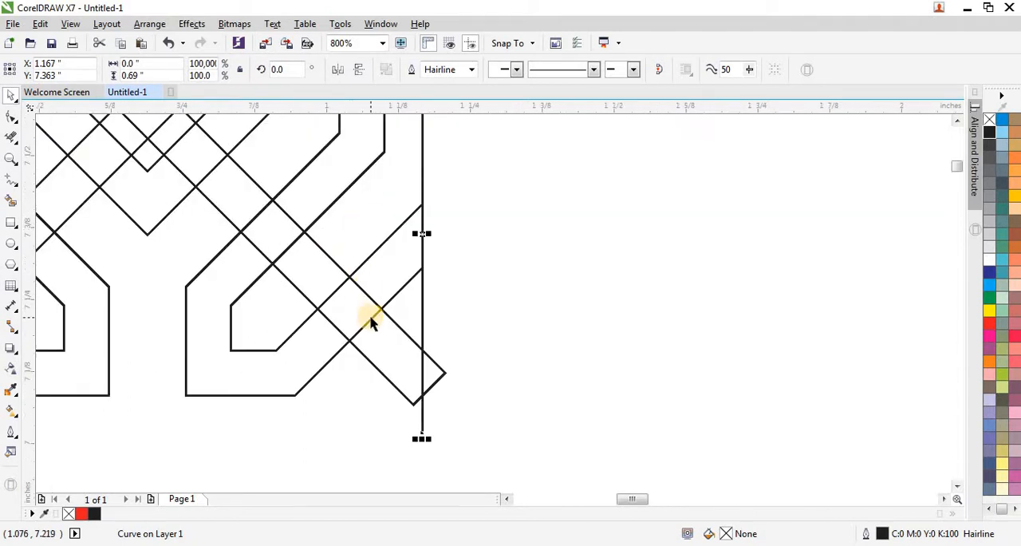
scroll(371, 320, down, 1)
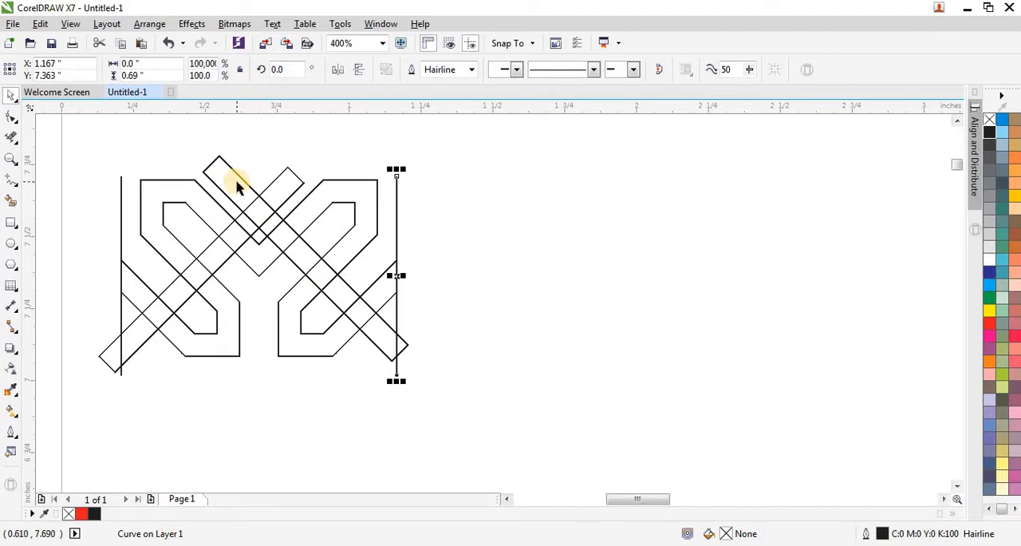
Step: Select both crossing diagonal strips and move them up 0.05 inch over the central V of the S pair
scroll(237, 183, up, 1)
click(270, 287)
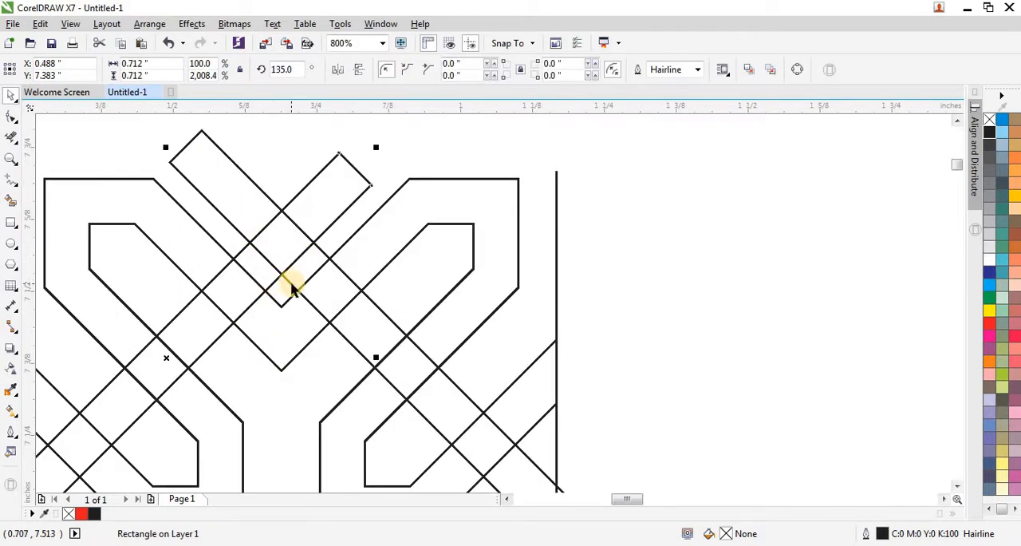
shift+click(292, 284)
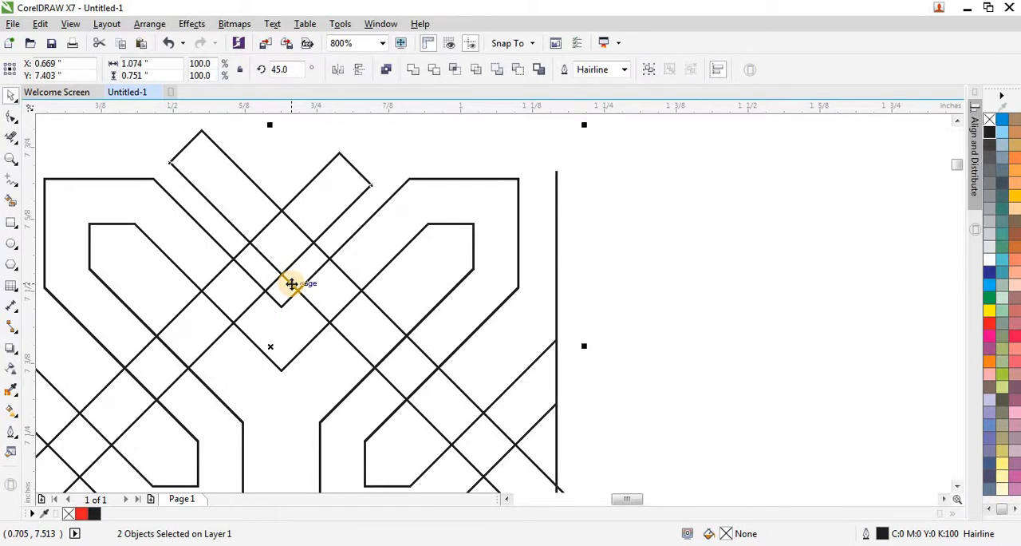
key(Up)
key(Up)
key(Up)
key(Up)
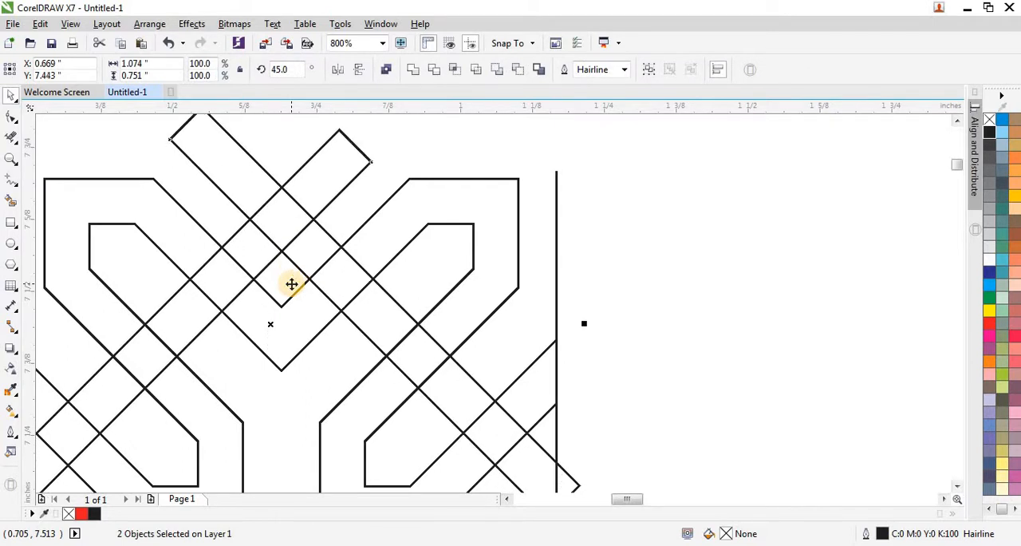
key(Up)
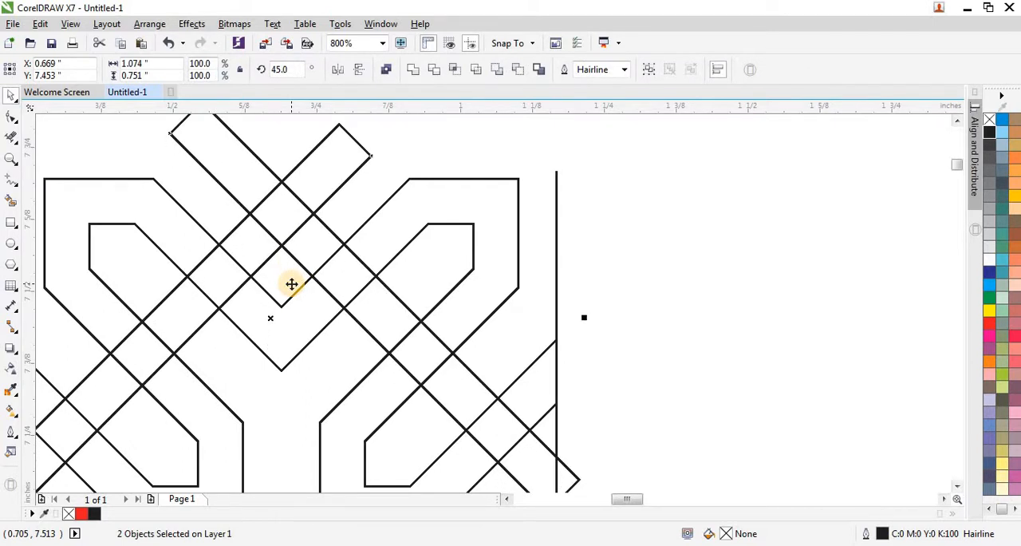
scroll(347, 233, down, 1)
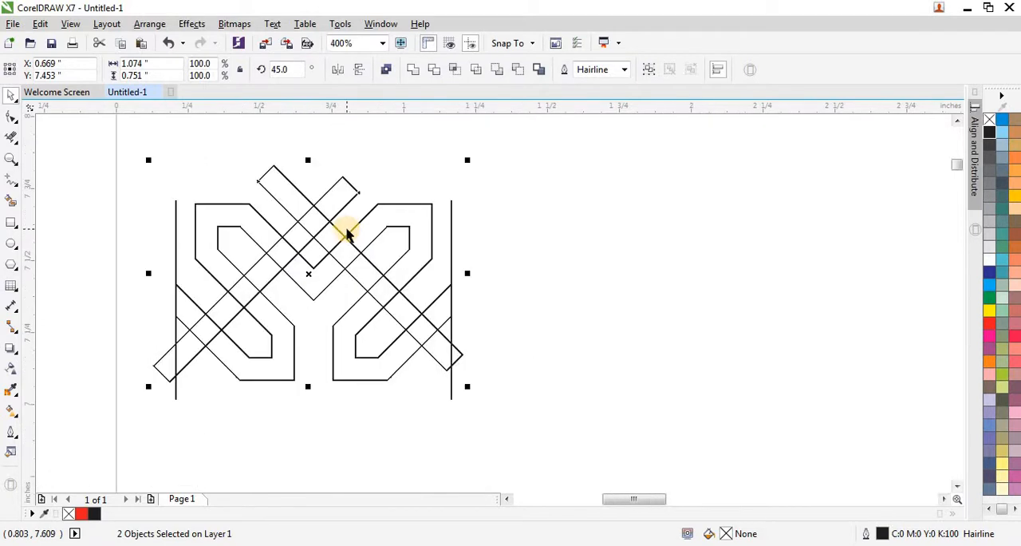
Step: Move the diagonal strip that descends to the right down along the S pair, centring it at X 0.928", Y 7.389"
click(374, 418)
scroll(413, 297, up, 1)
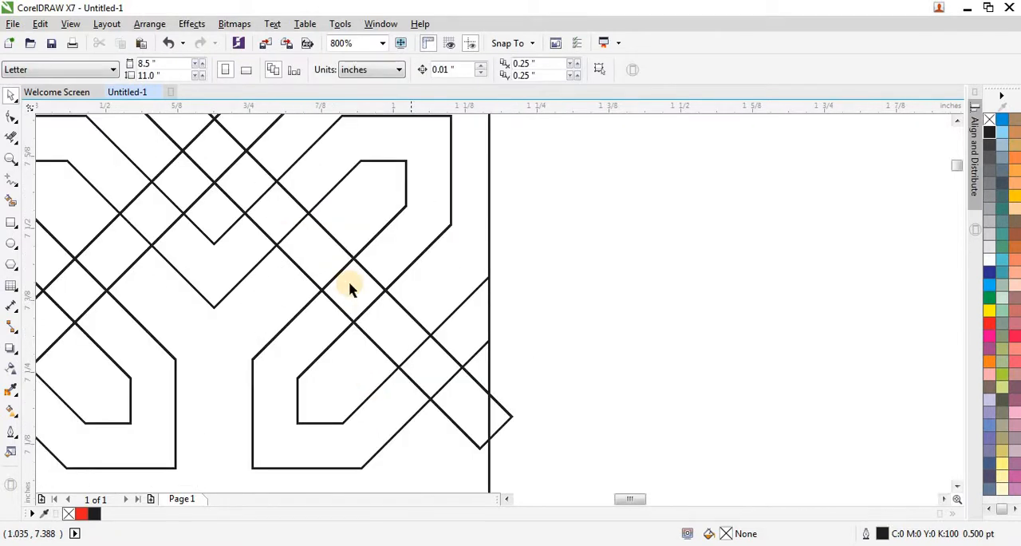
click(312, 275)
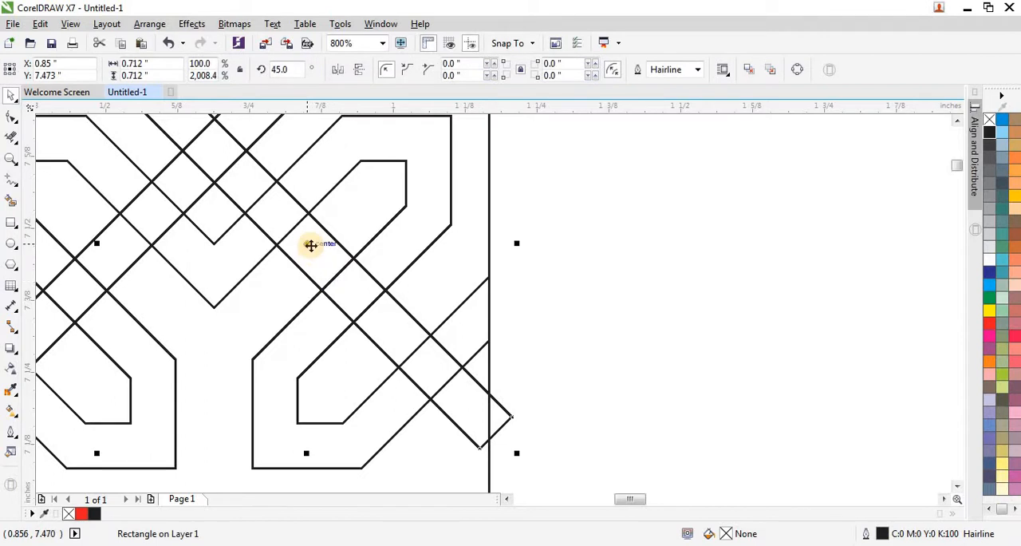
drag(311, 242, 358, 292)
scroll(356, 293, down, 2)
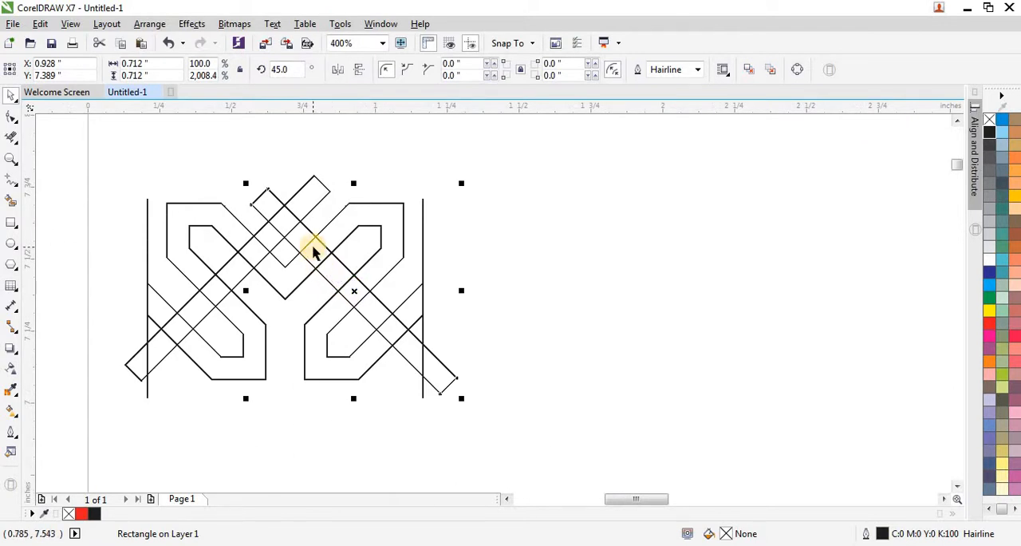
scroll(311, 250, down, 2)
scroll(289, 233, up, 2)
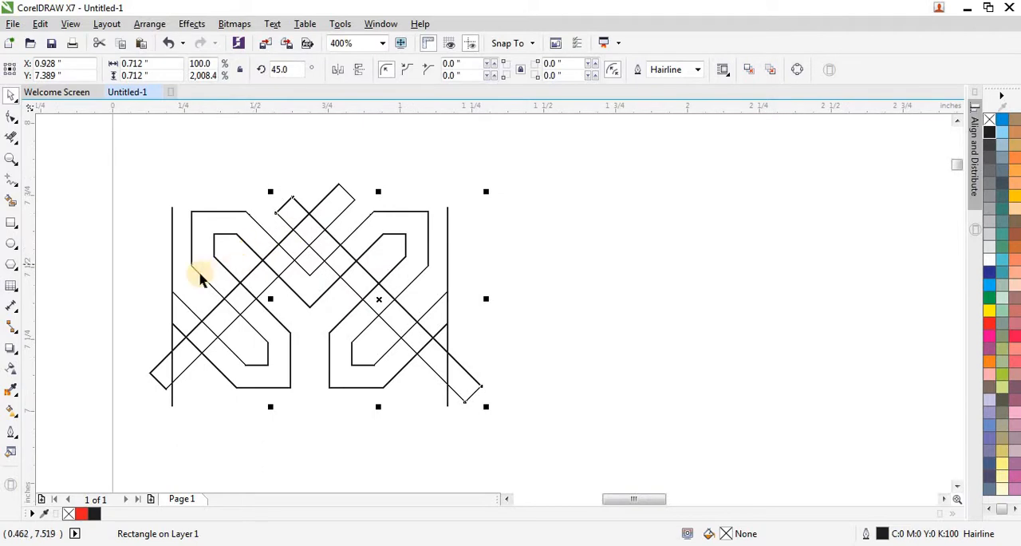
Step: With Virtual Segment Delete, remove the strip ends and inner crossing lines above the V so the two strips meet in a pointed peak
click(11, 137)
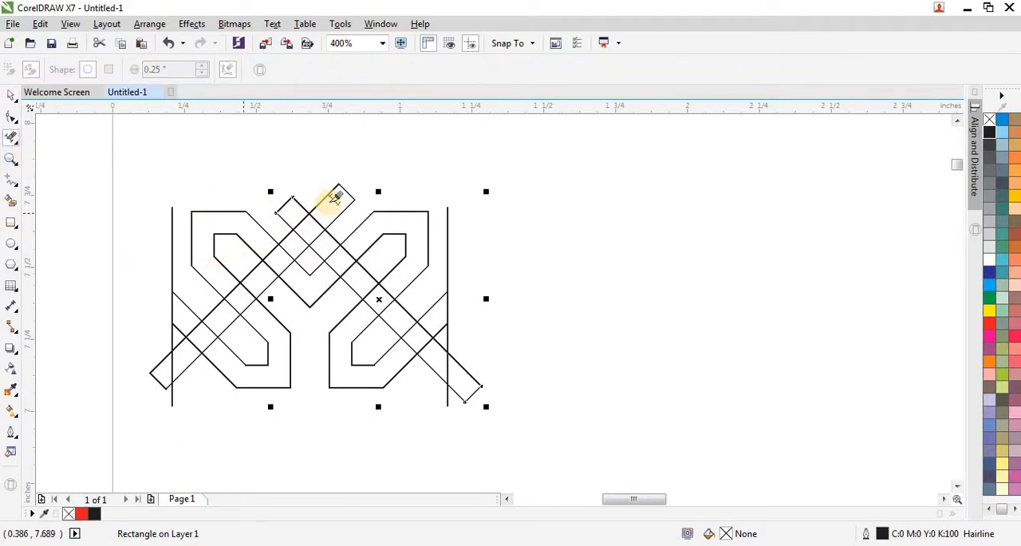
scroll(332, 198, up, 1)
drag(318, 168, 372, 217)
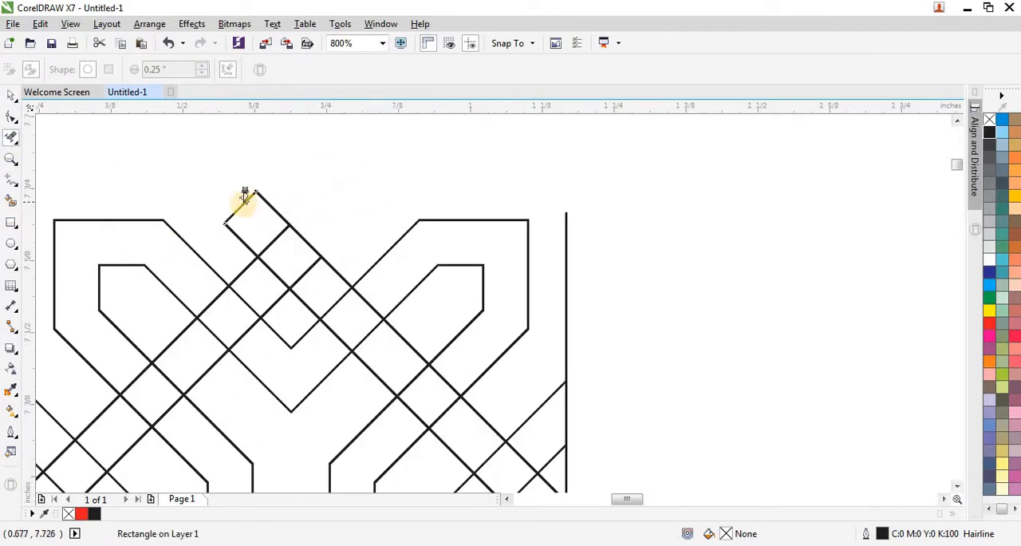
scroll(244, 204, up, 2)
drag(224, 175, 278, 233)
scroll(299, 191, down, 2)
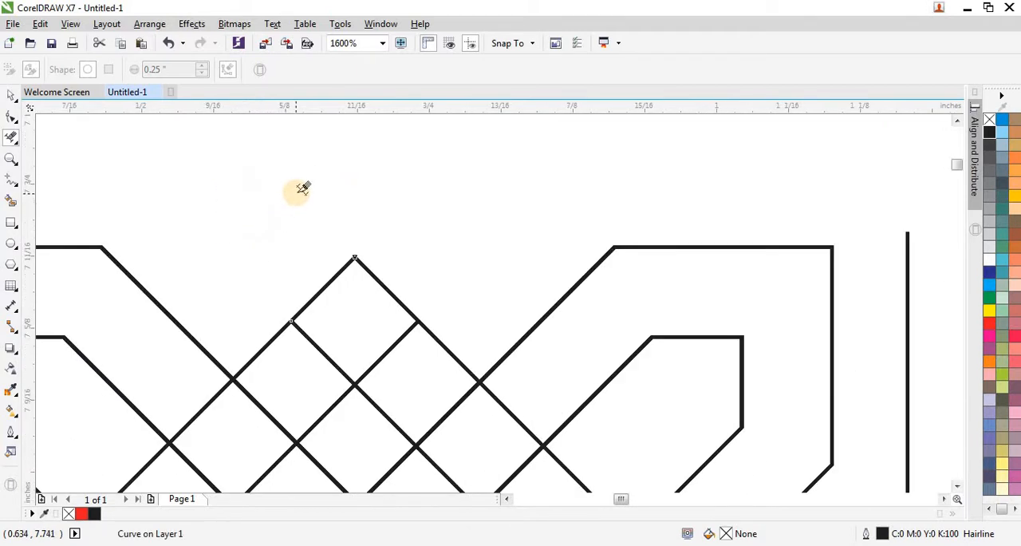
scroll(342, 263, up, 1)
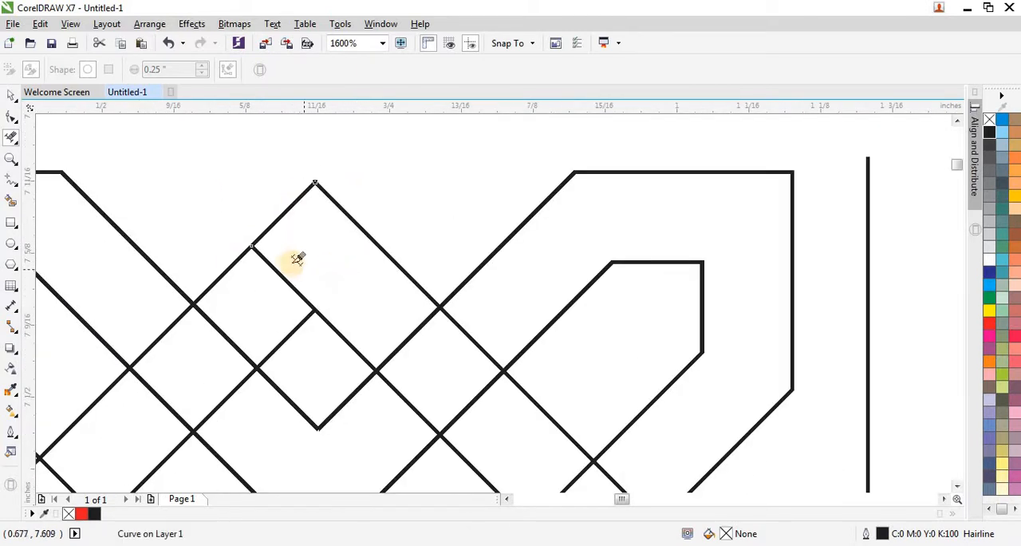
drag(289, 262, 268, 286)
scroll(403, 294, down, 1)
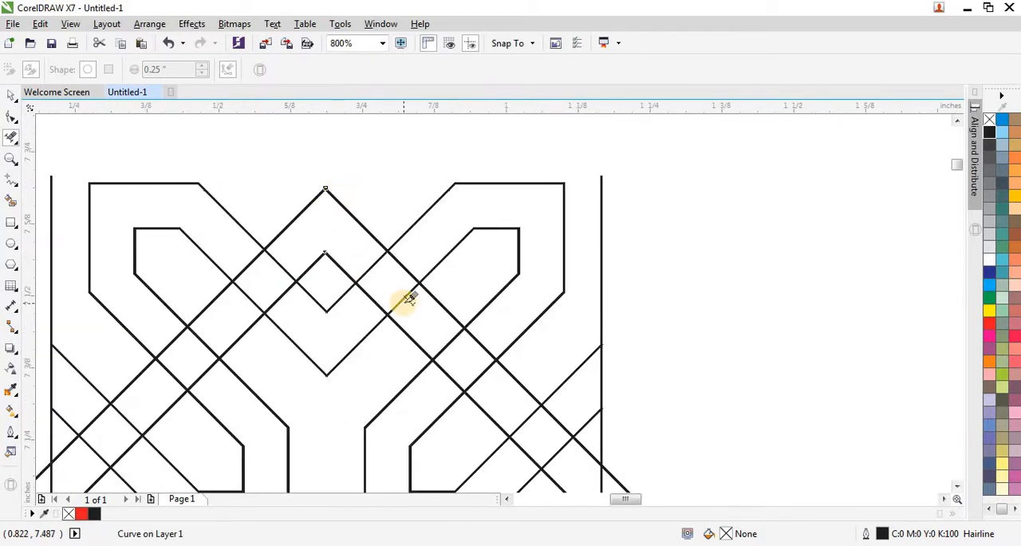
Step: Delete the V's right arm segments inside the right strip, and the strip's edges where it crosses the right S's long diagonal band
scroll(407, 299, up, 1)
scroll(353, 248, down, 1)
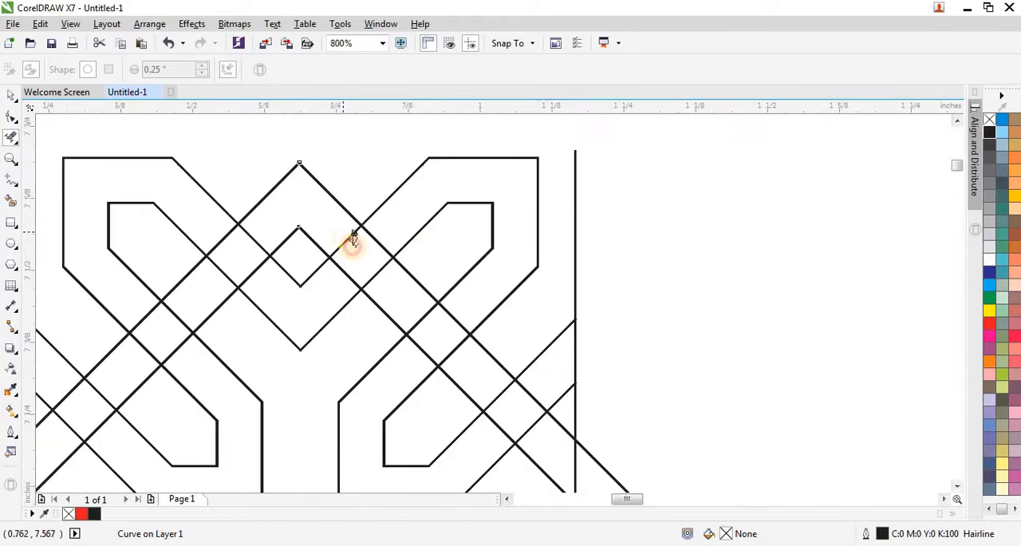
click(354, 238)
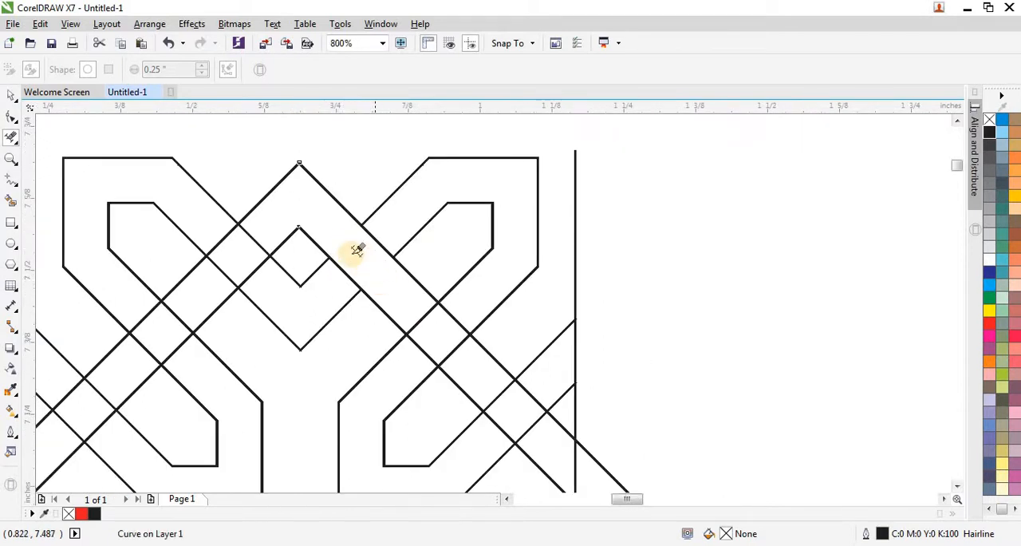
scroll(319, 238, down, 1)
scroll(367, 263, up, 2)
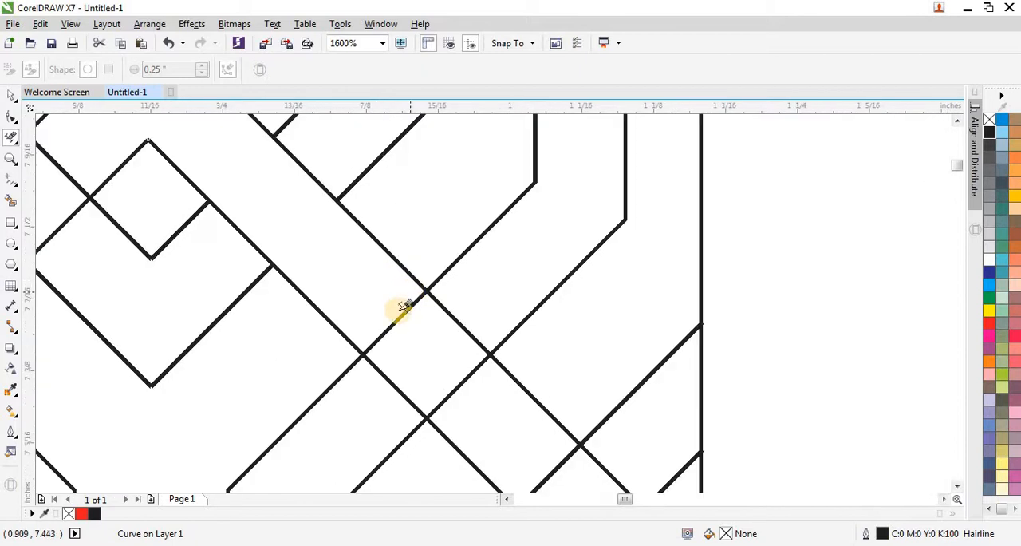
scroll(419, 327, down, 1)
click(436, 325)
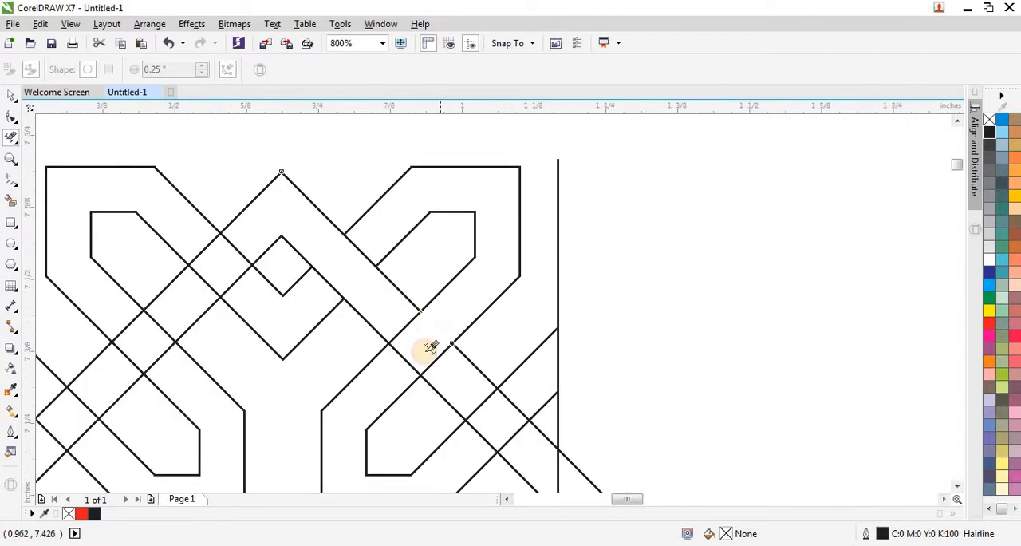
scroll(421, 365, up, 1)
scroll(391, 337, down, 1)
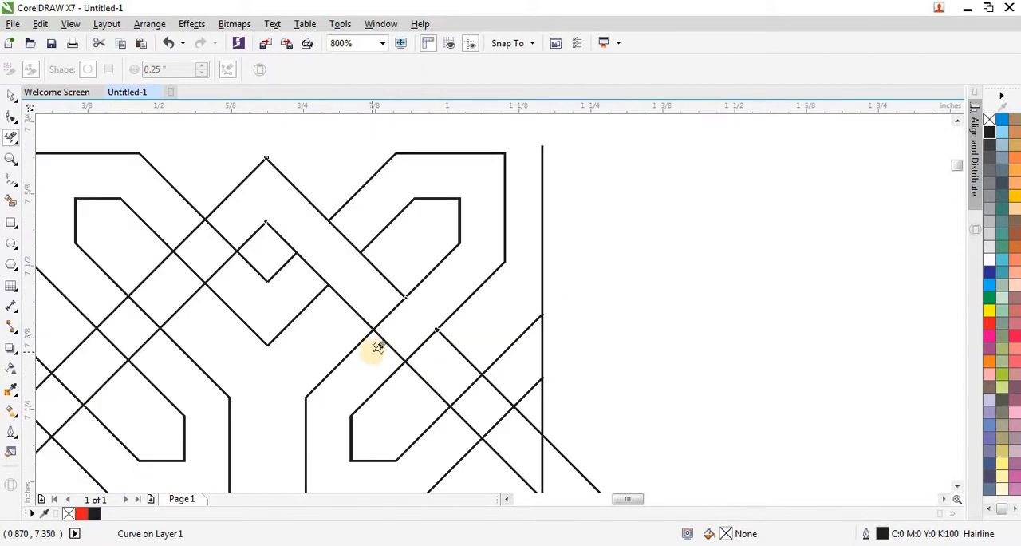
scroll(380, 345, up, 1)
click(401, 330)
scroll(378, 330, down, 2)
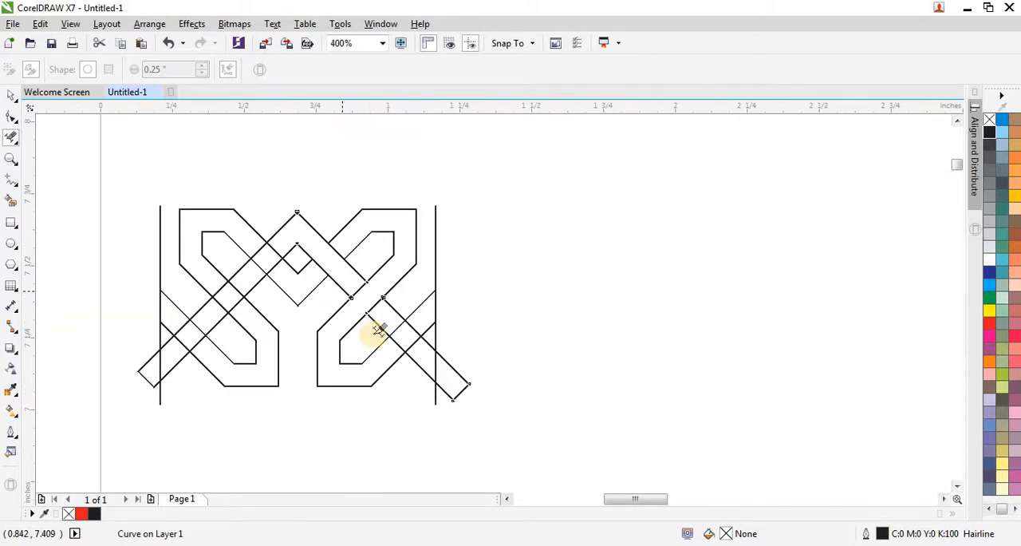
Step: Delete the right S's lower arm segments inside the strip and trim the strip end beyond the right vertical line
scroll(391, 341, up, 1)
scroll(408, 333, up, 1)
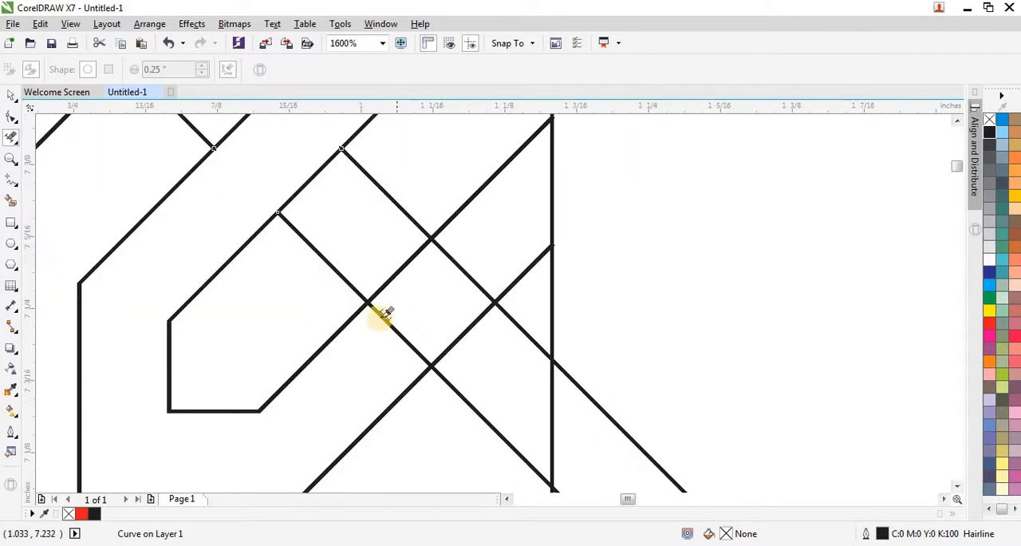
scroll(390, 313, down, 1)
scroll(399, 312, up, 1)
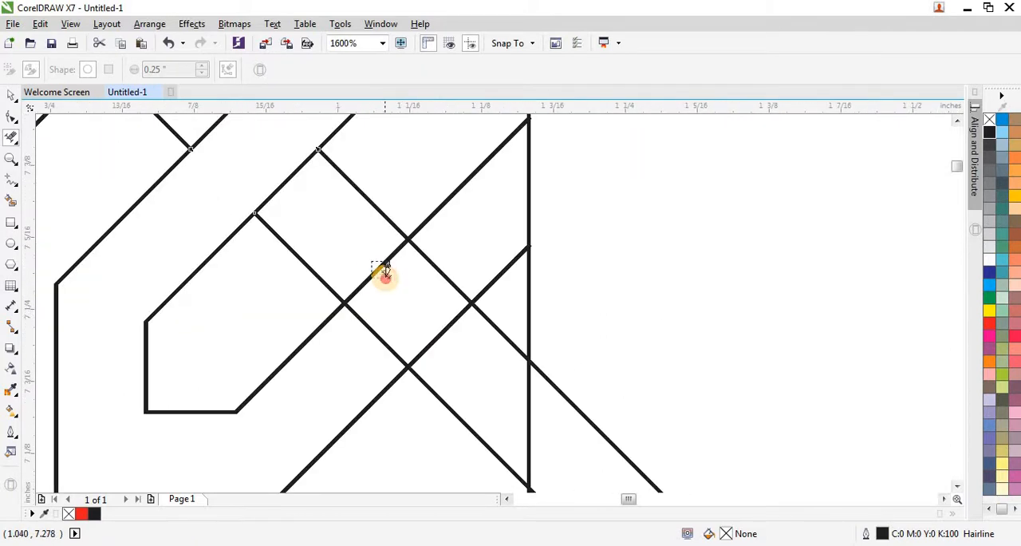
click(383, 268)
click(461, 314)
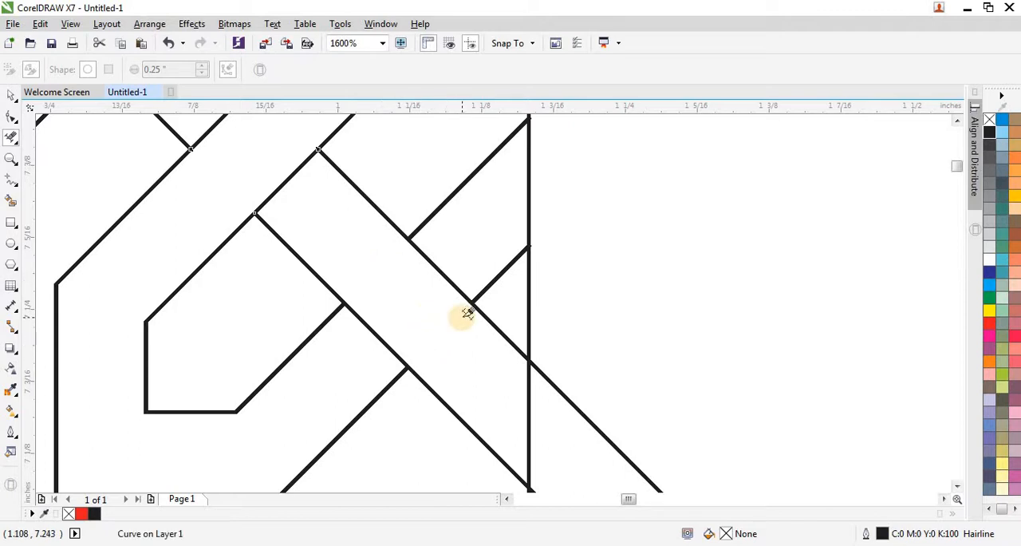
scroll(468, 314, down, 1)
drag(550, 359, 525, 443)
scroll(509, 394, down, 1)
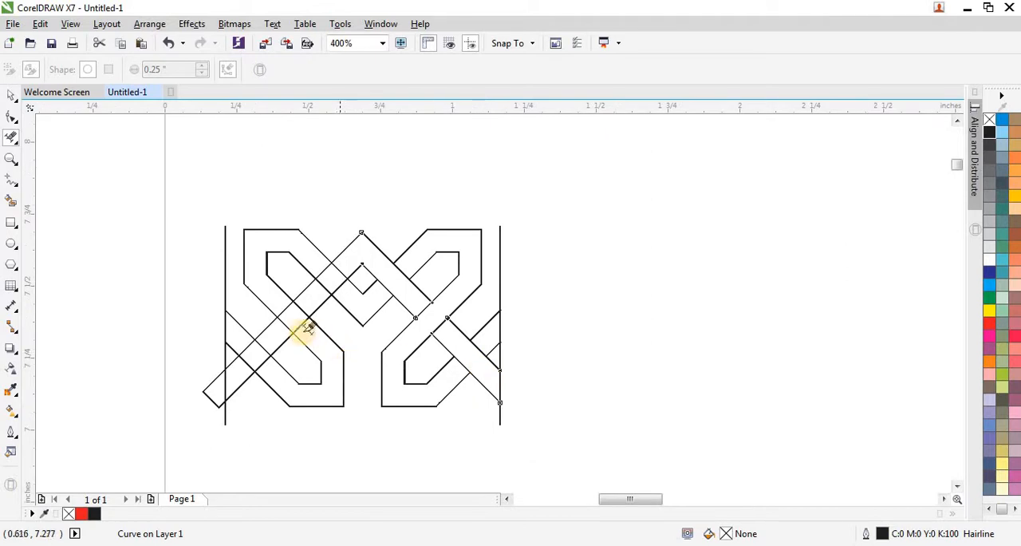
Step: Delete both edges of the left strip where it crosses the V's left arm, so the arm passes over it
scroll(307, 327, up, 1)
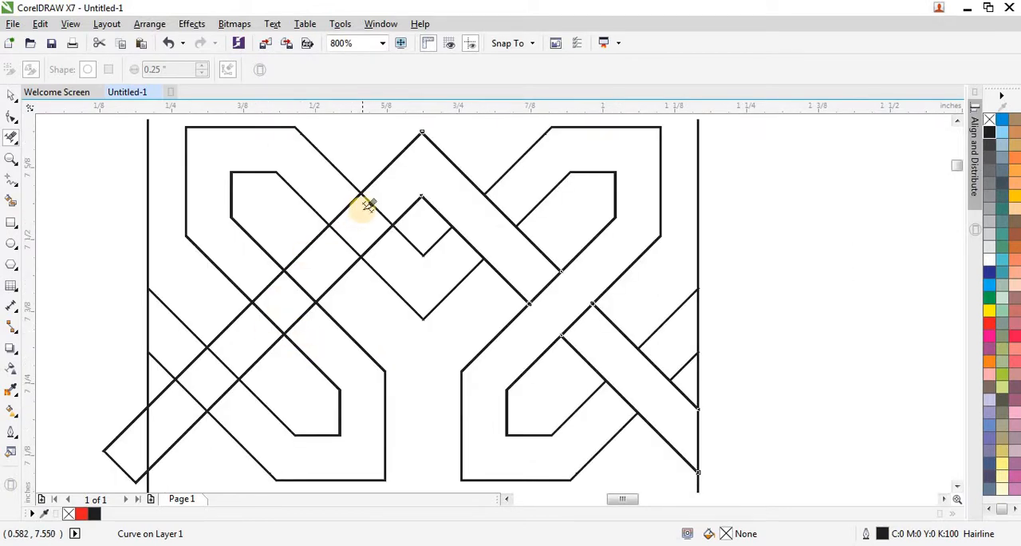
scroll(368, 205, up, 1)
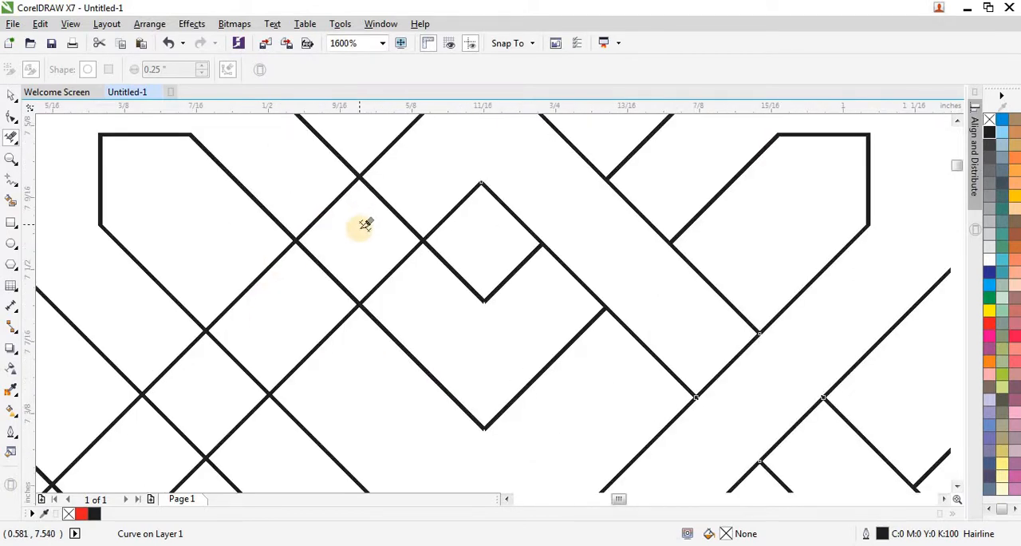
click(392, 273)
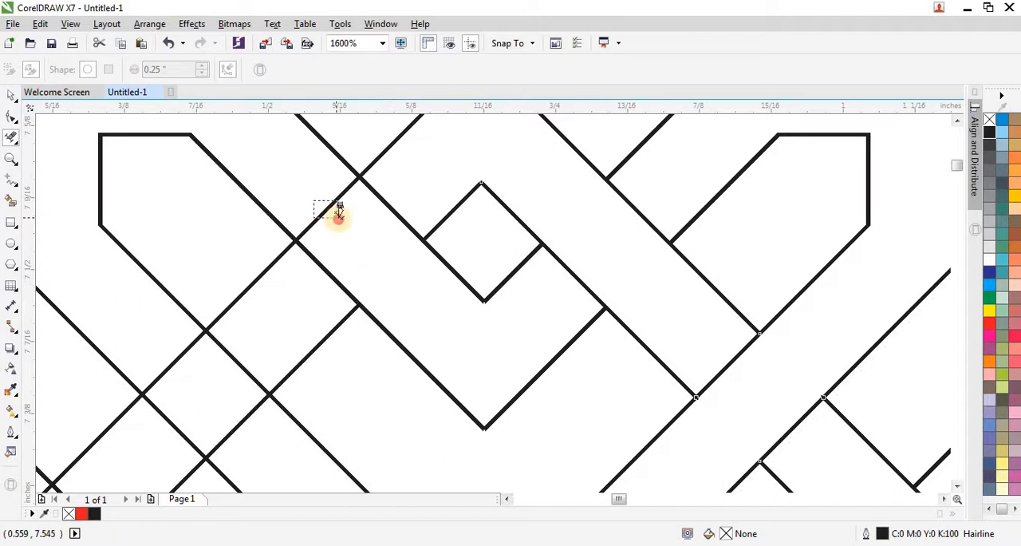
click(348, 195)
scroll(372, 182, down, 1)
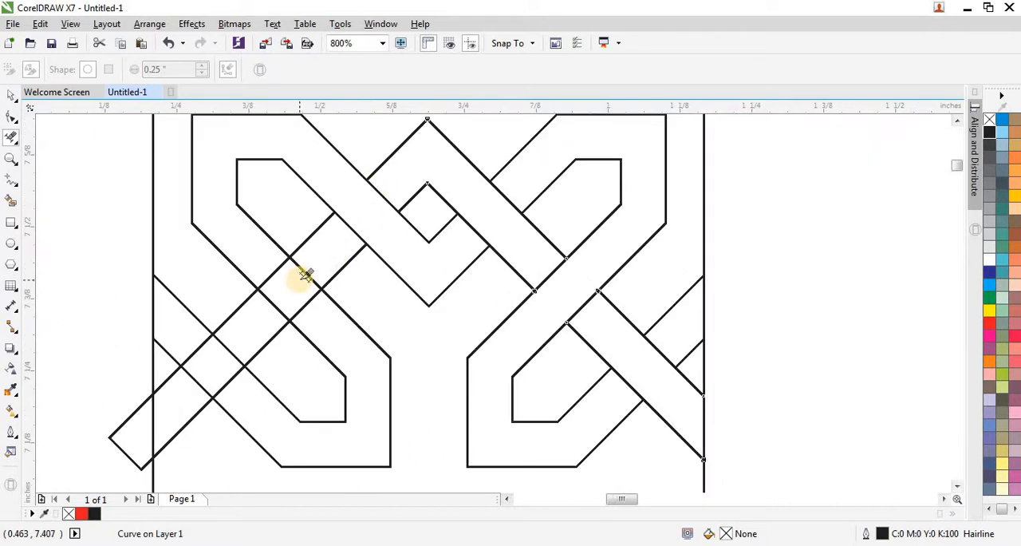
Step: Delete the left S's long diagonal band segments inside the left strip, so the strip passes over the band
scroll(307, 273, up, 1)
scroll(307, 273, down, 1)
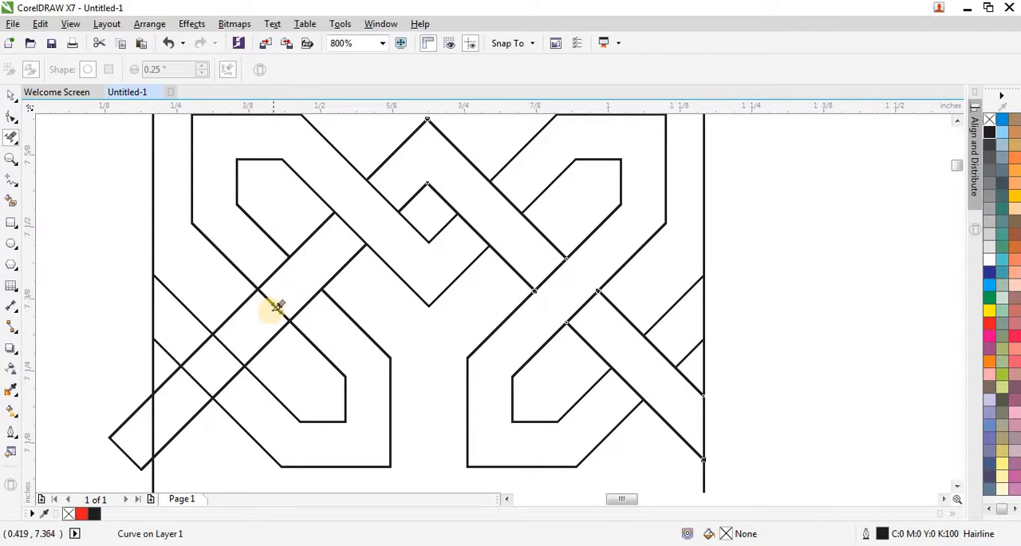
scroll(271, 308, up, 1)
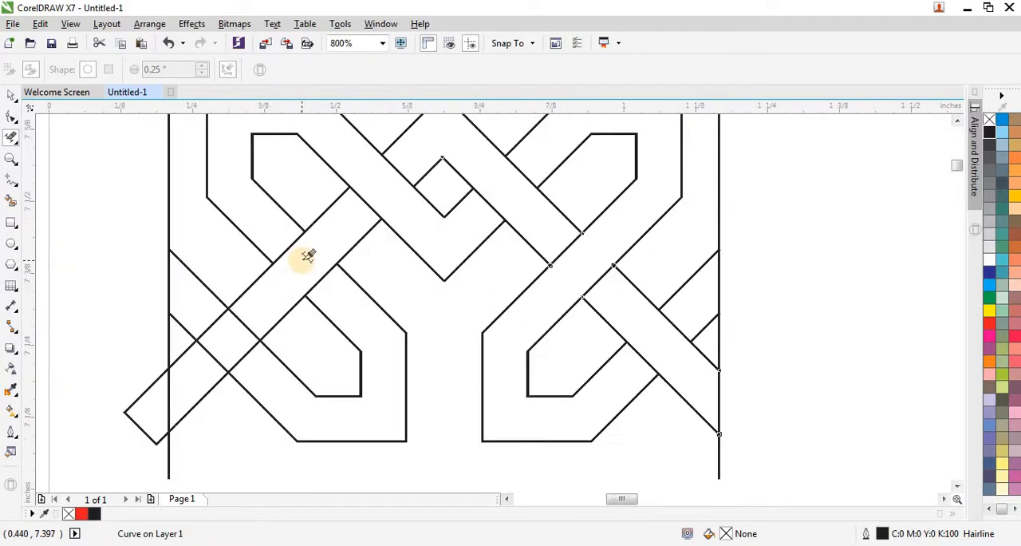
scroll(297, 268, down, 1)
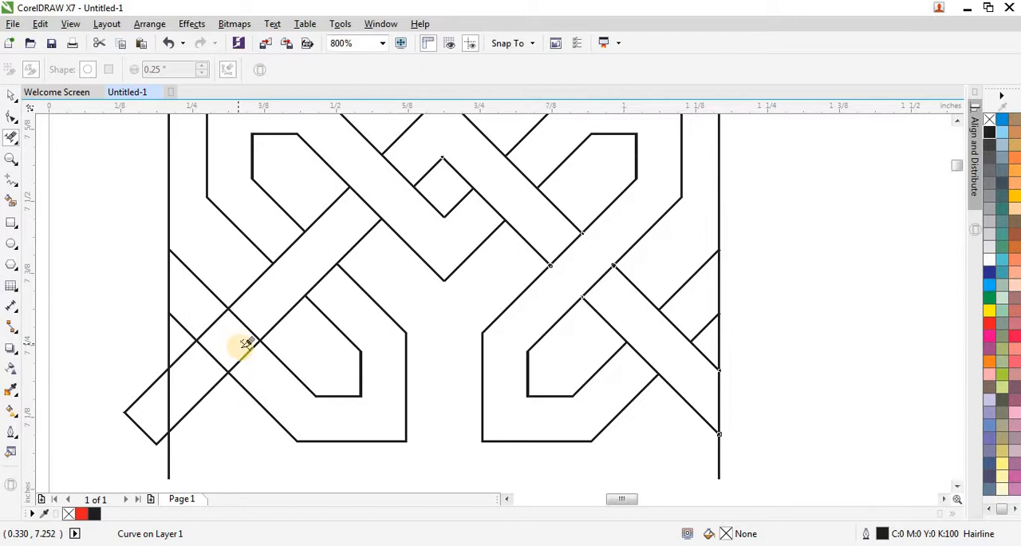
Step: Delete the left strip's edges inside the left S's lower arm and trim the strip end beyond the left vertical line
scroll(242, 351, up, 1)
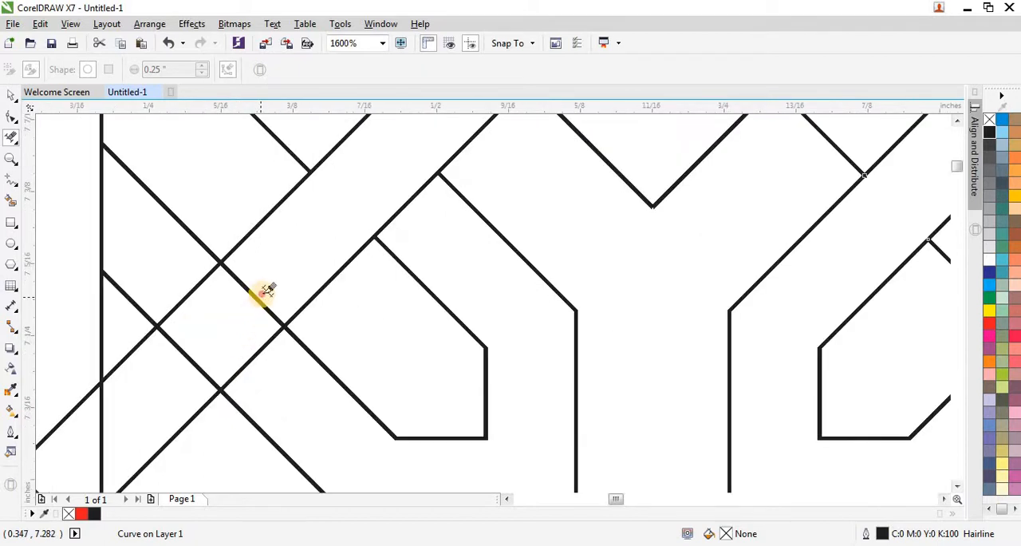
drag(261, 368, 262, 368)
drag(188, 279, 205, 298)
scroll(166, 349, down, 2)
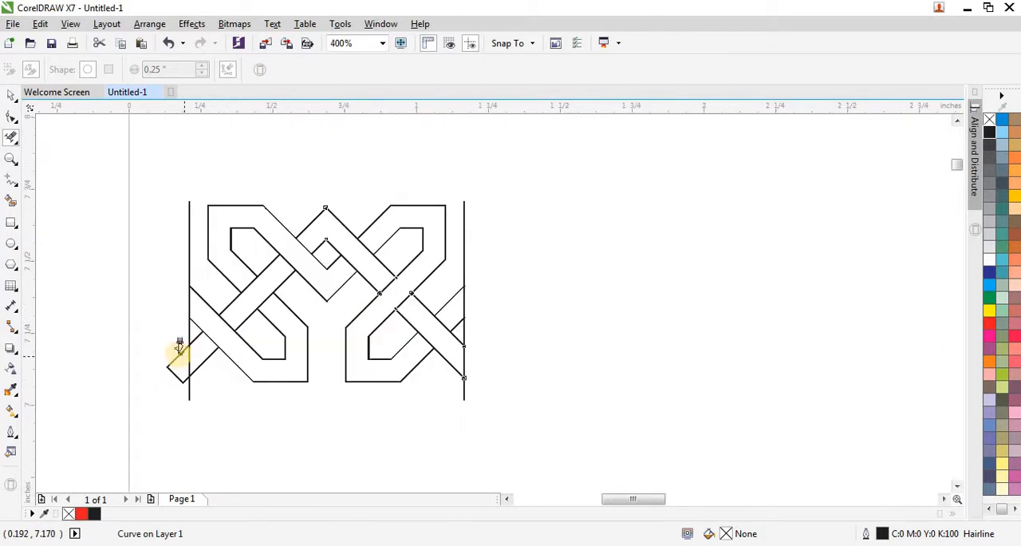
drag(156, 345, 182, 388)
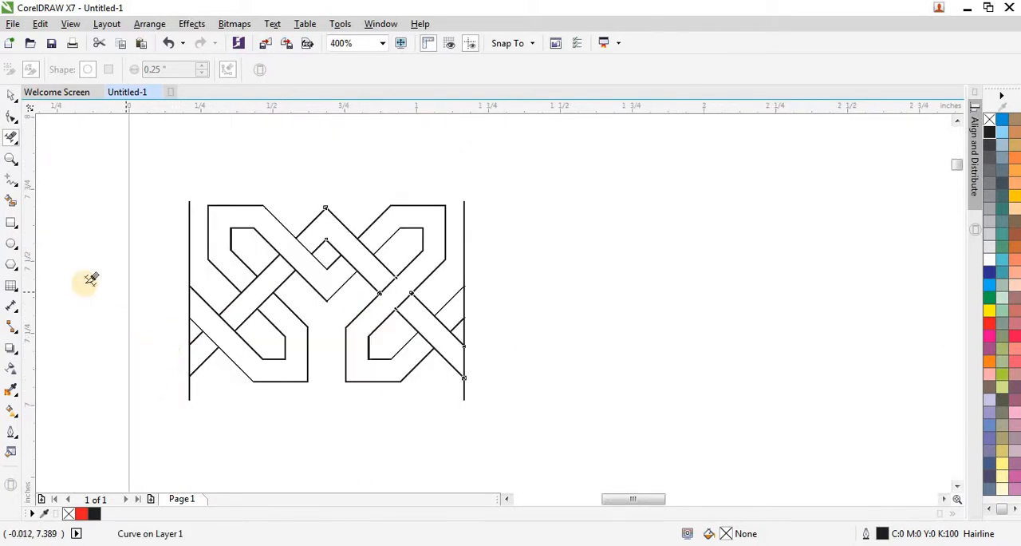
Step: Delete the left and right vertical boundary lines from the woven unit
key(space)
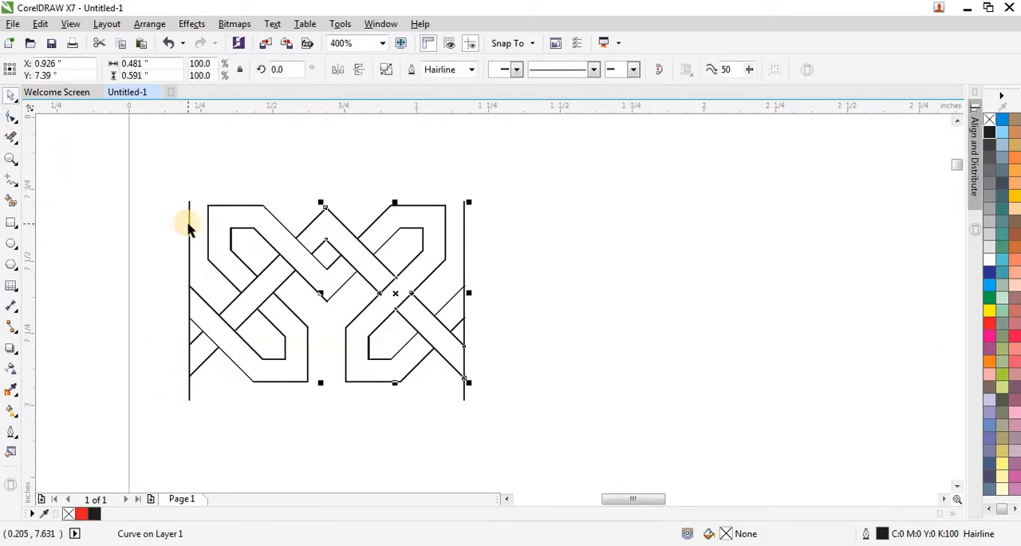
click(188, 223)
key(Delete)
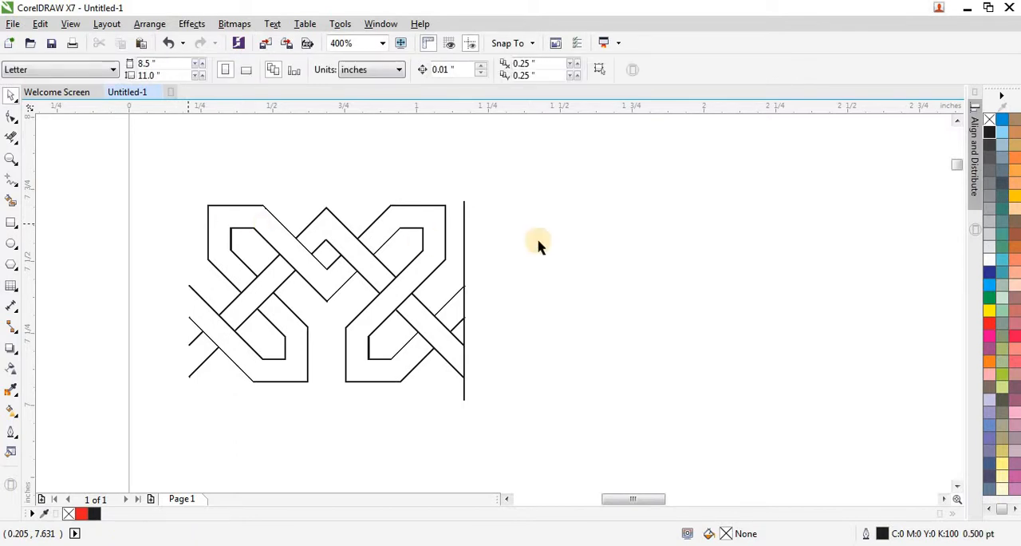
click(465, 249)
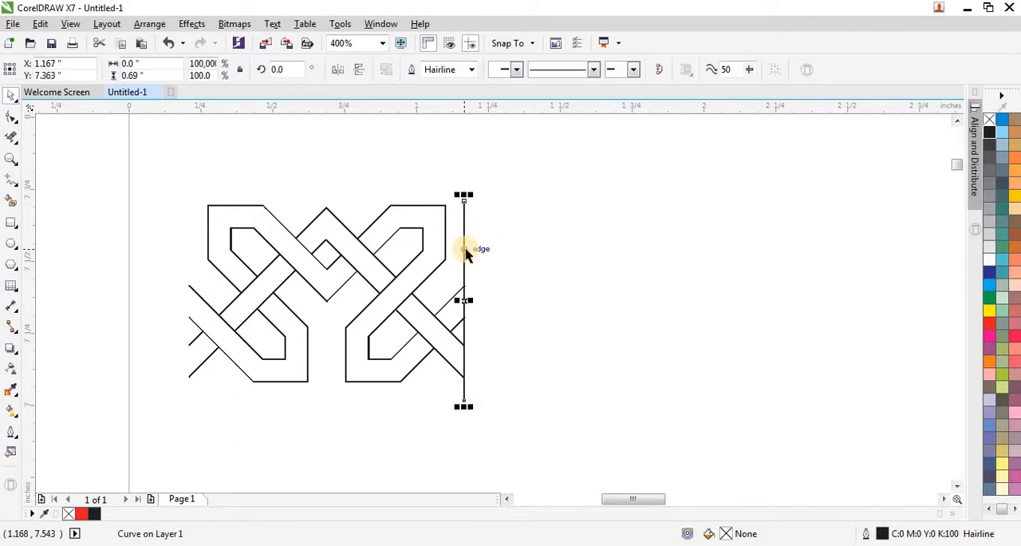
key(Delete)
Step: Select the whole woven unit, place a copy adjoining its right end at X 1.647", and mirror the copy horizontally
scroll(187, 253, down, 1)
drag(164, 217, 357, 339)
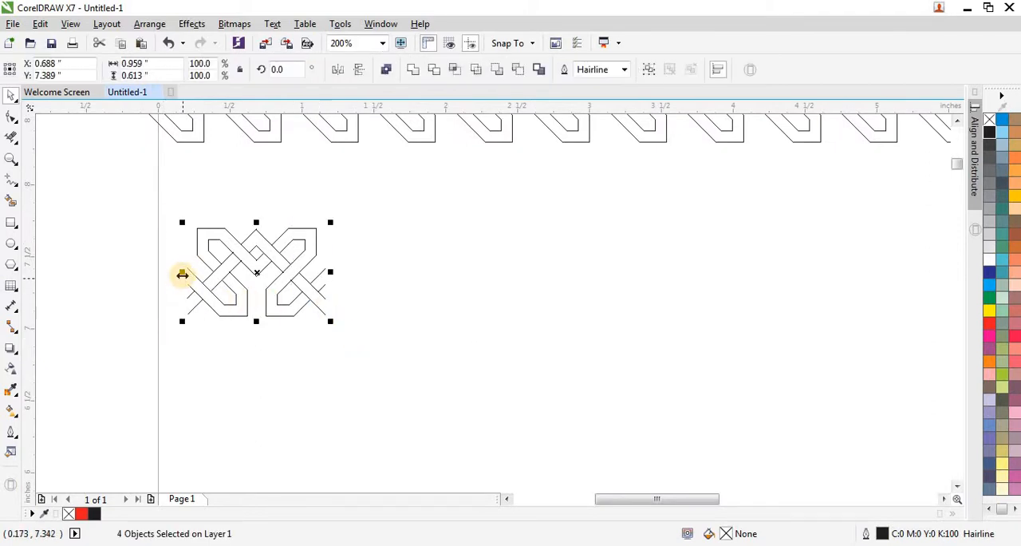
drag(182, 274, 347, 291)
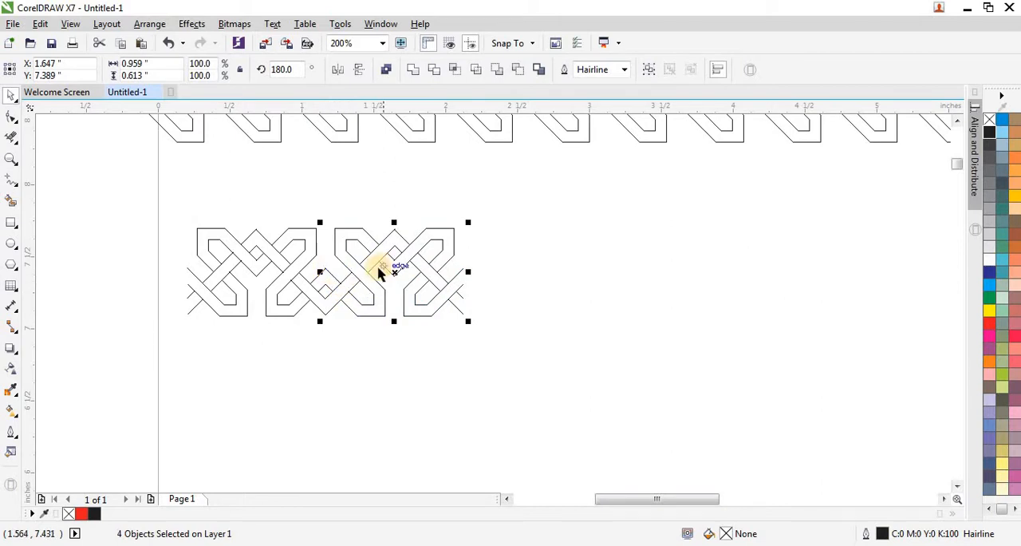
click(337, 71)
click(167, 254)
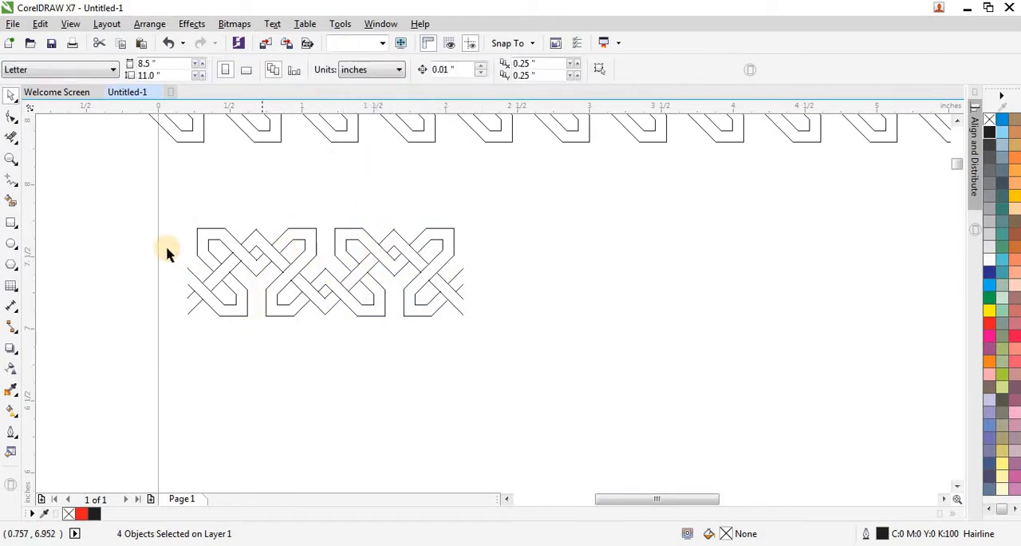
Step: Select both woven units, place a copy adjoining their right end at X 3.085", and mirror the copy horizontally
drag(165, 212, 505, 336)
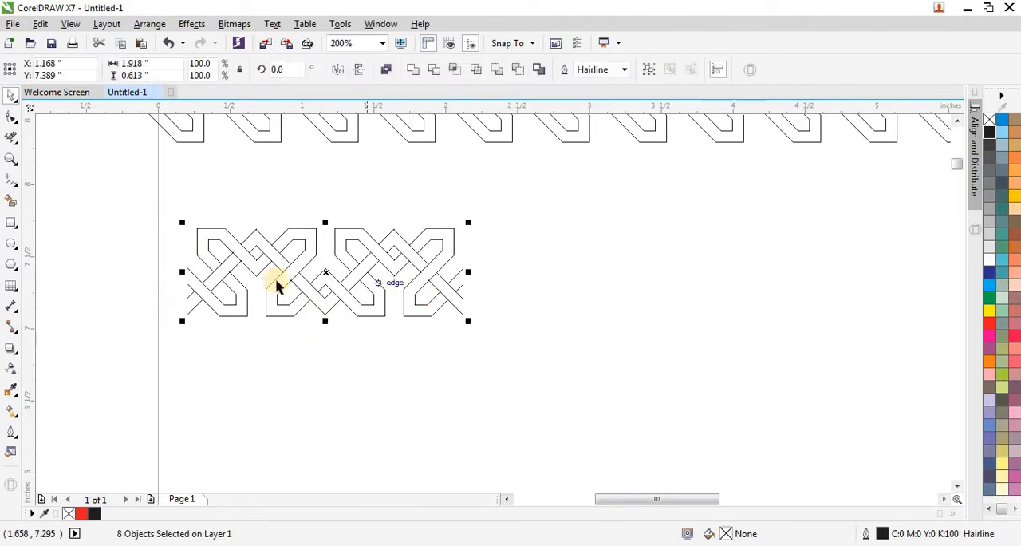
drag(184, 270, 489, 287)
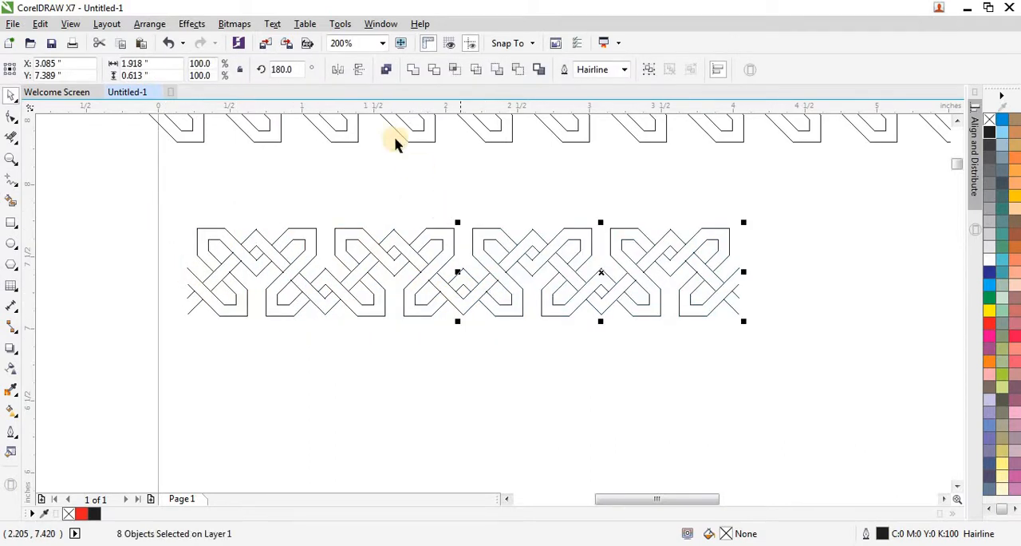
click(360, 67)
key(ctrl+z)
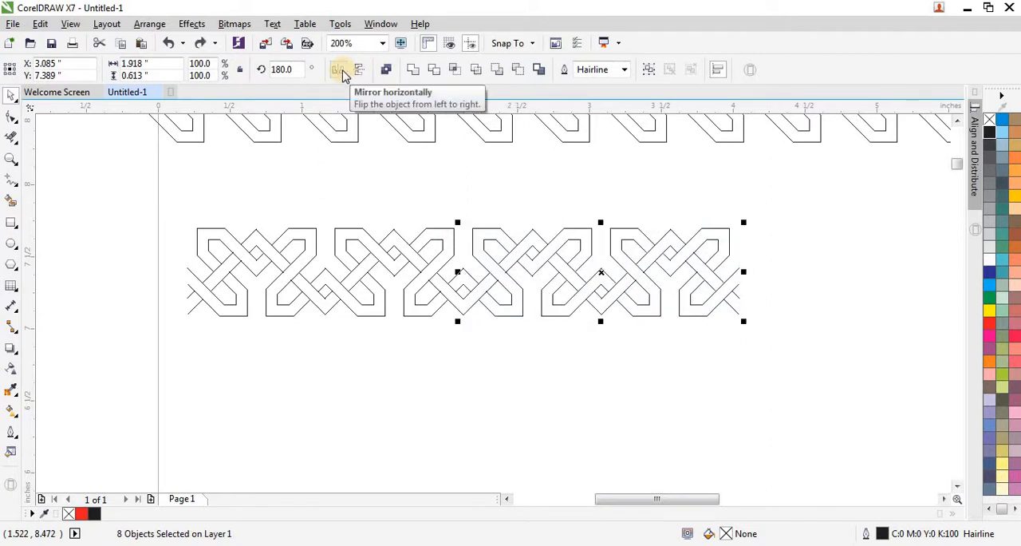
click(343, 72)
scroll(267, 324, down, 2)
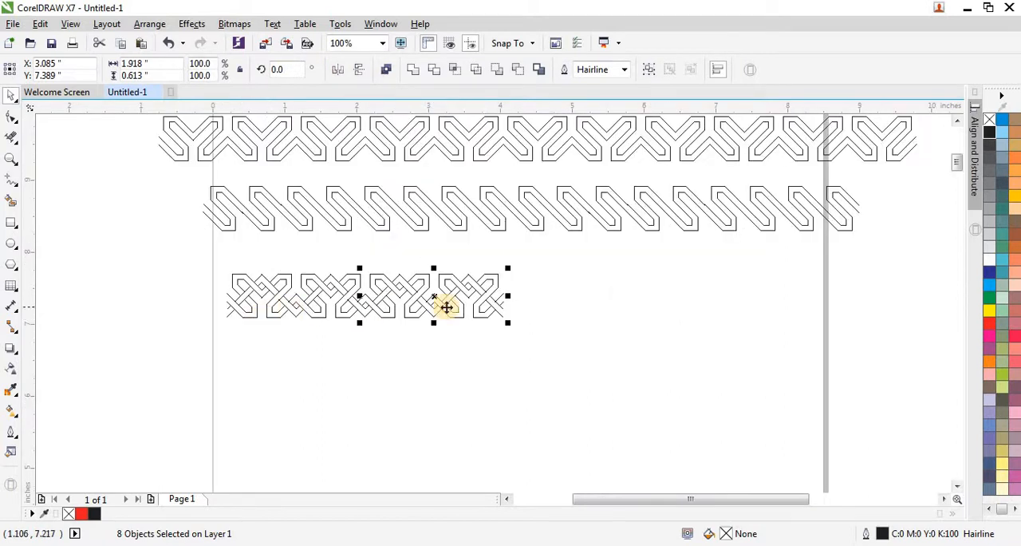
Step: Select the whole four-repeat woven row and place a copy adjoining its right end at X 5.962"
scroll(444, 305, up, 2)
scroll(342, 292, down, 2)
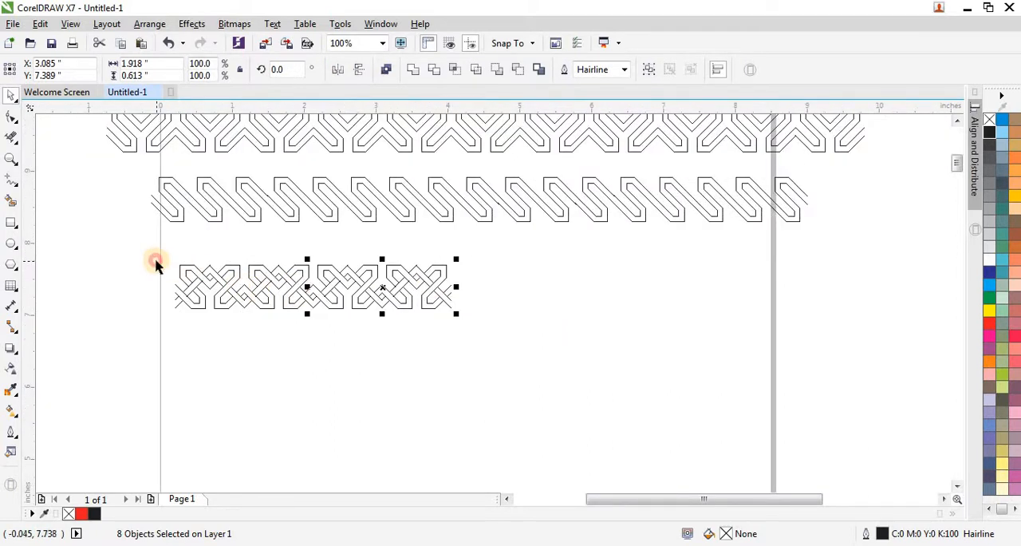
drag(145, 254, 475, 323)
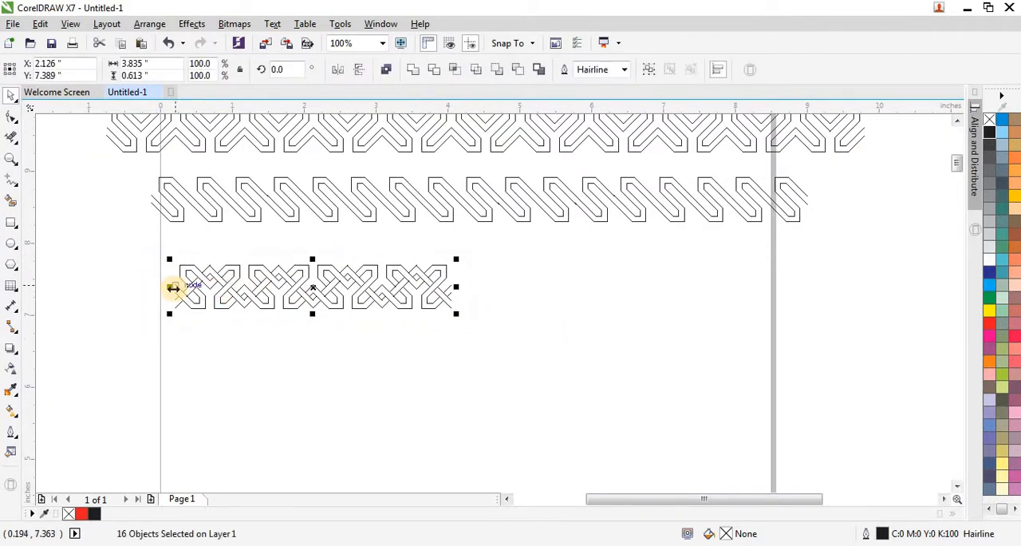
drag(173, 288, 554, 308)
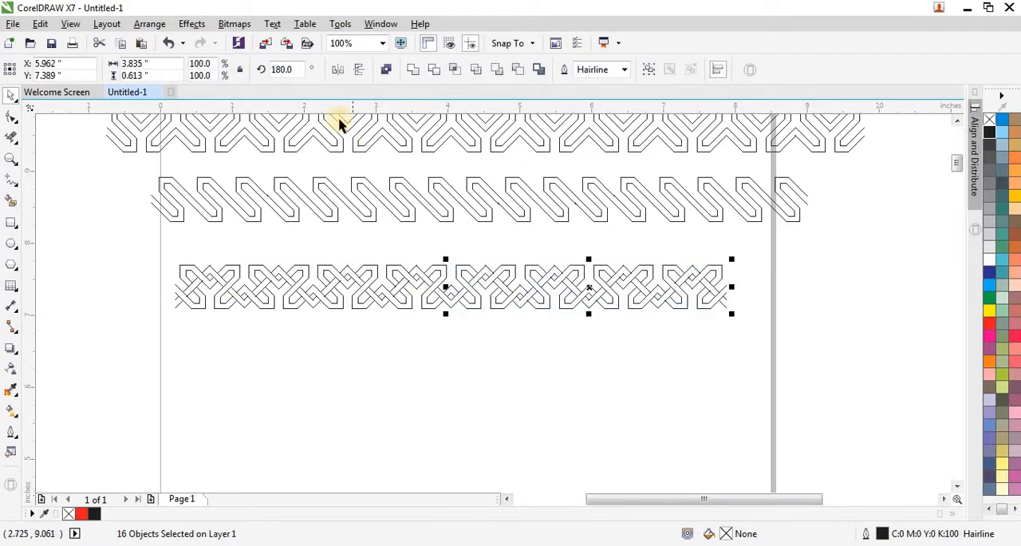
click(397, 326)
Step: Zoom in on all three border rows together and clear the selection
scroll(346, 328, down, 2)
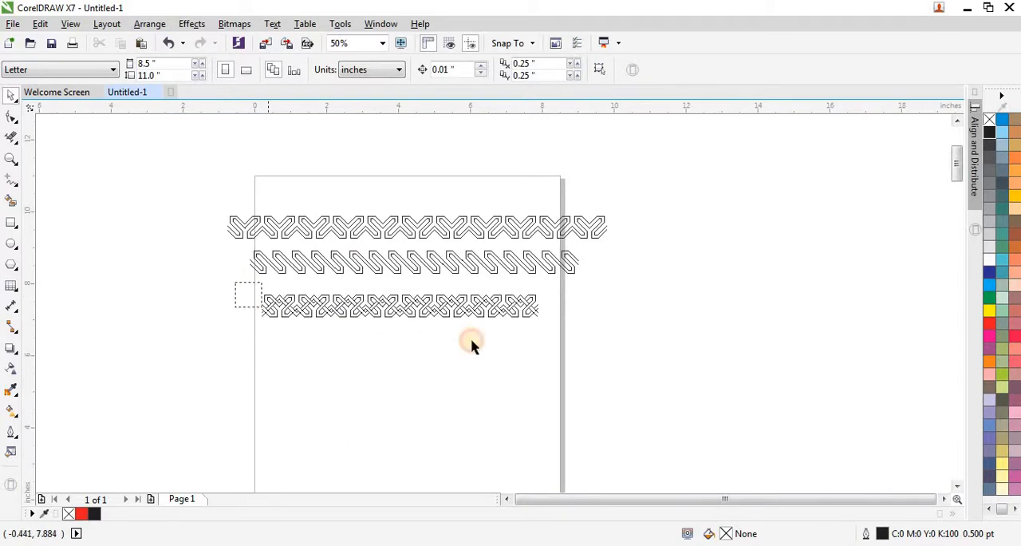
drag(197, 196, 644, 353)
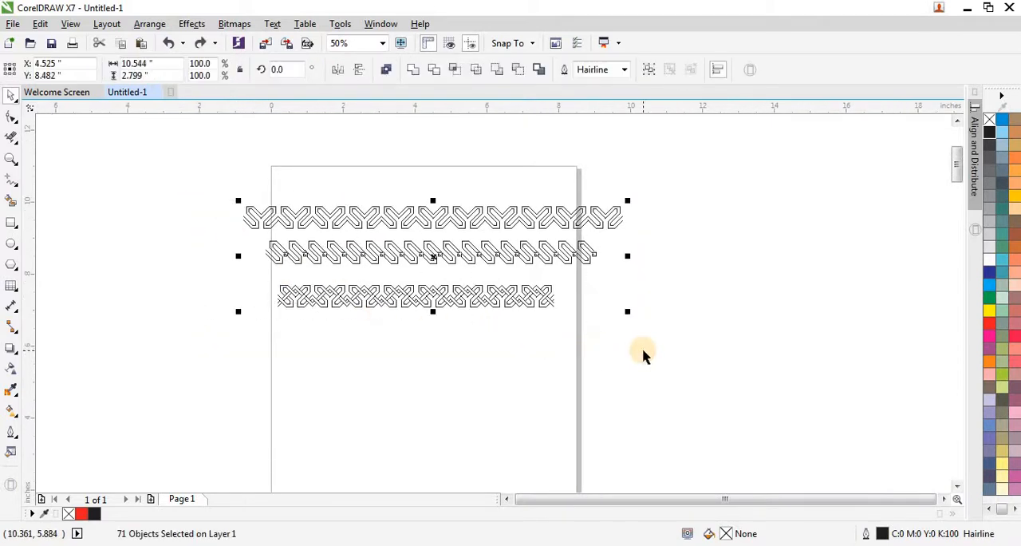
key(shift+F2)
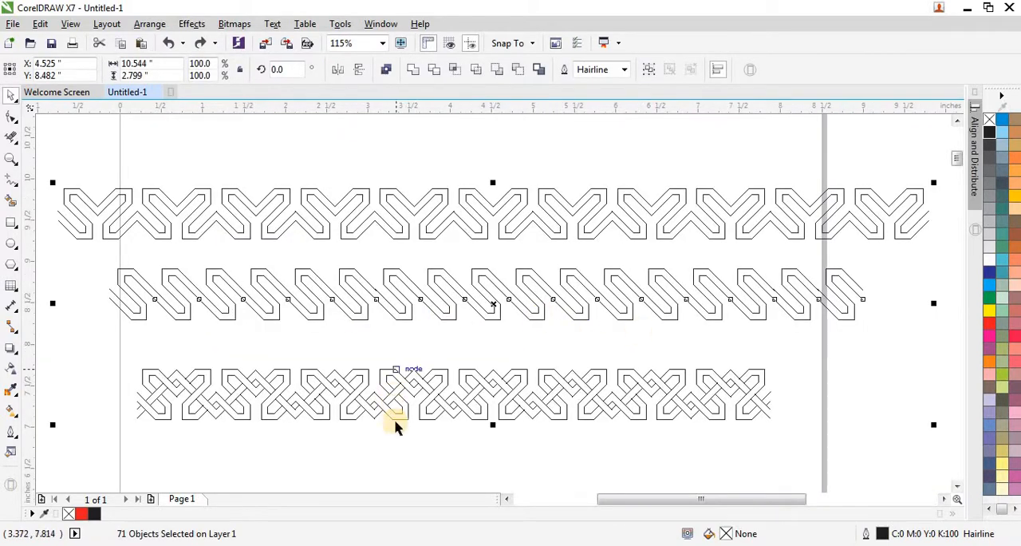
click(405, 445)
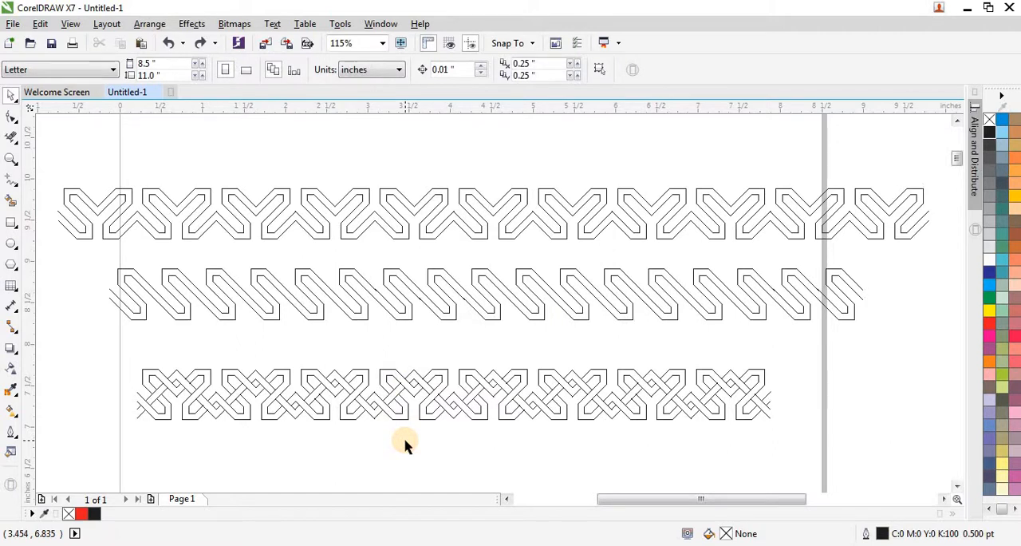